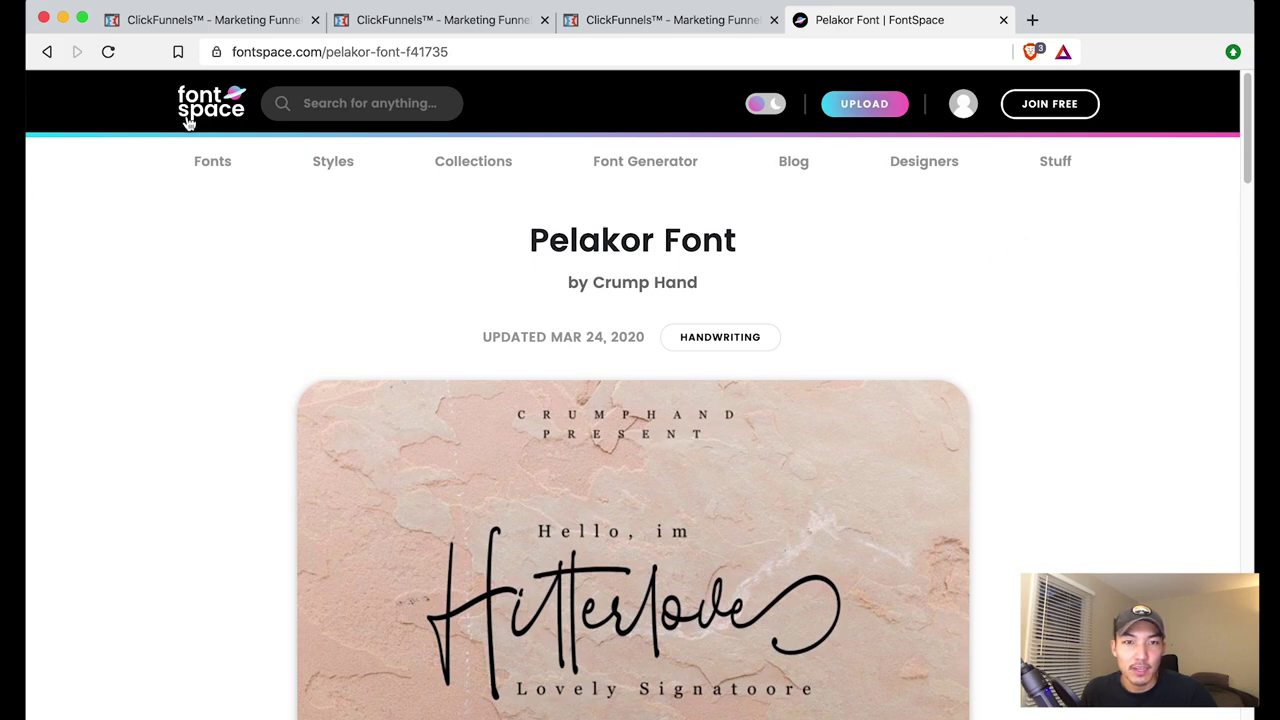
# Download the Pelakor script font file from FontSpace and save it to the Desktop as PelakorDemo-4BBzD in TrueType OpenType format
pyautogui.scroll(-1, 190, 485)
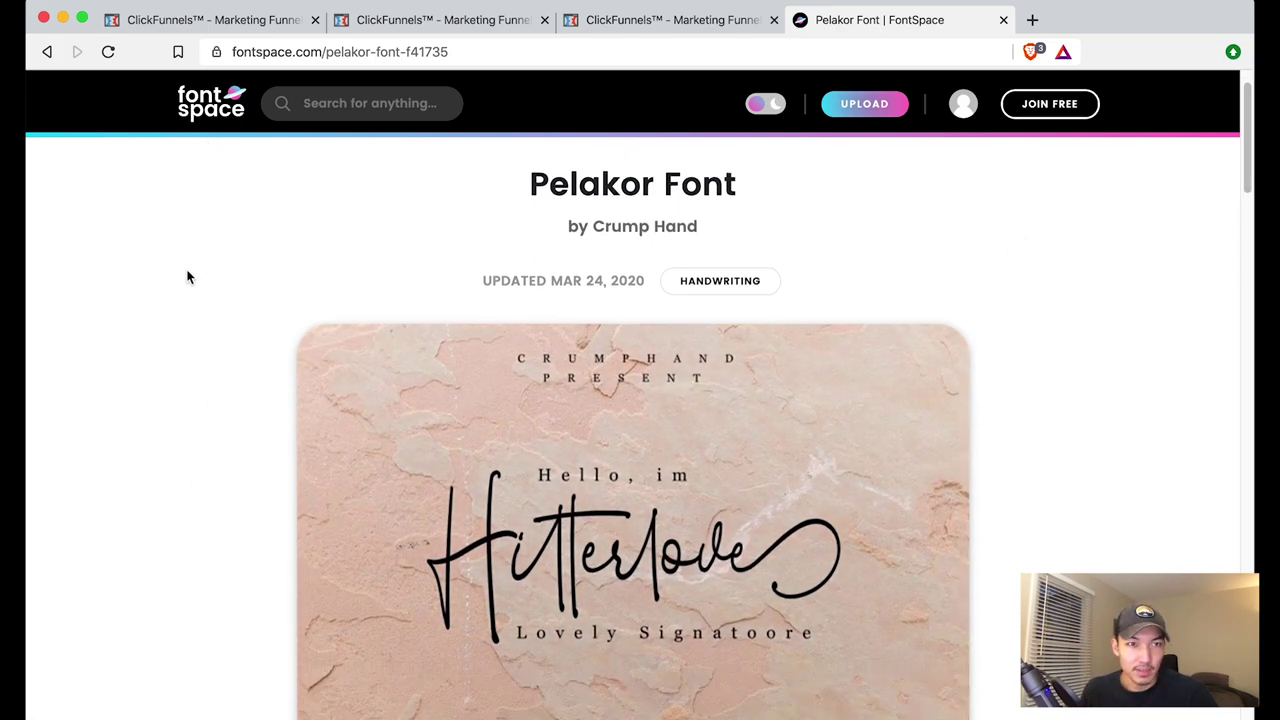
pyautogui.scroll(-1, 188, 304)
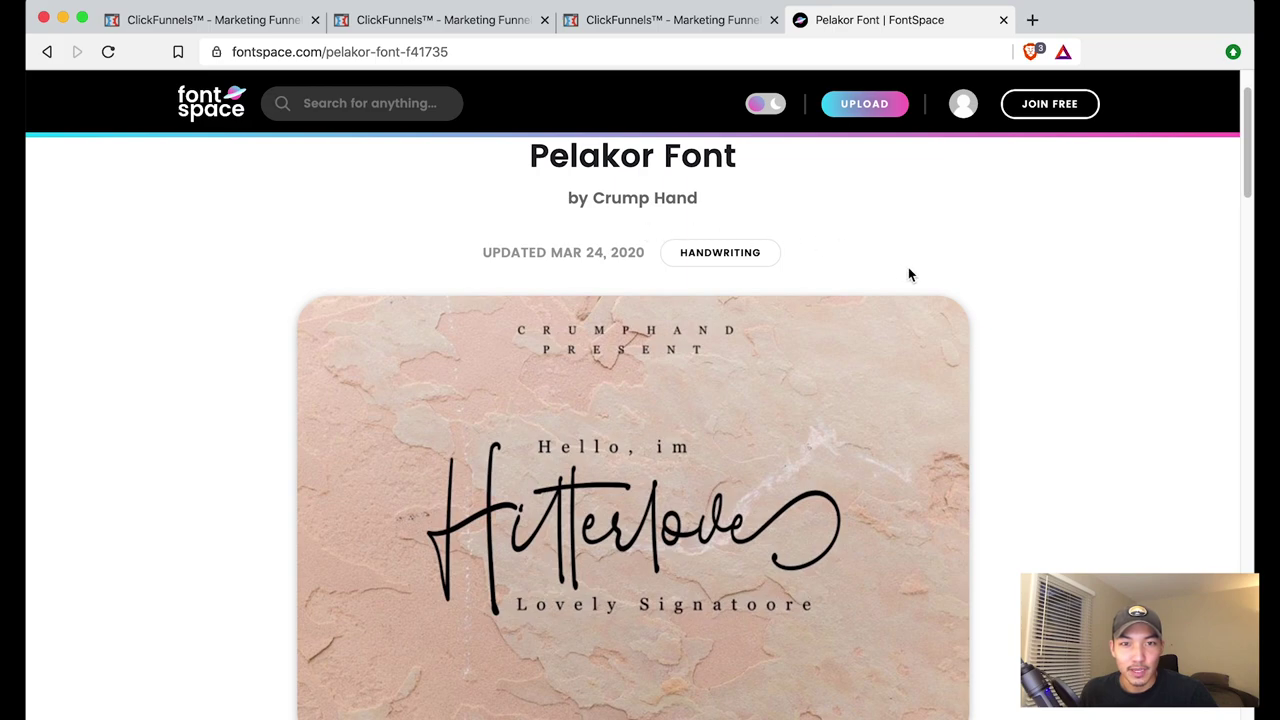
pyautogui.scroll(-10, 1090, 272)
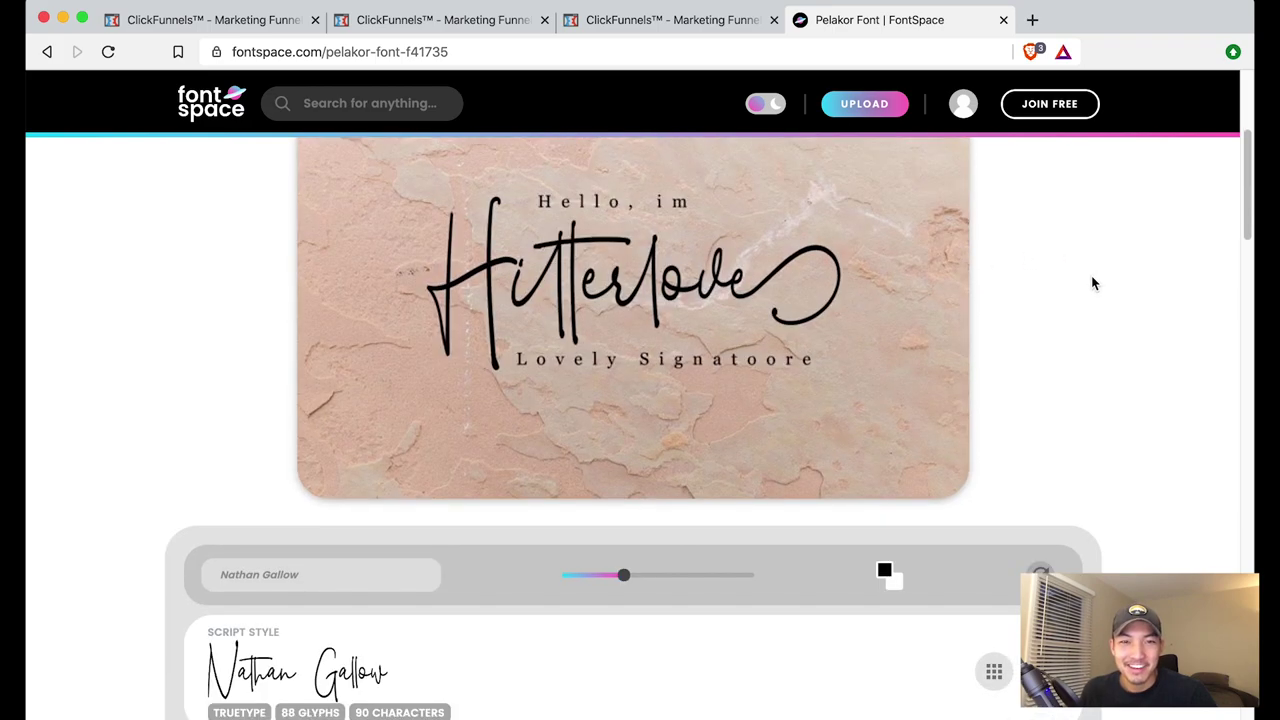
pyautogui.scroll(6, 1095, 284)
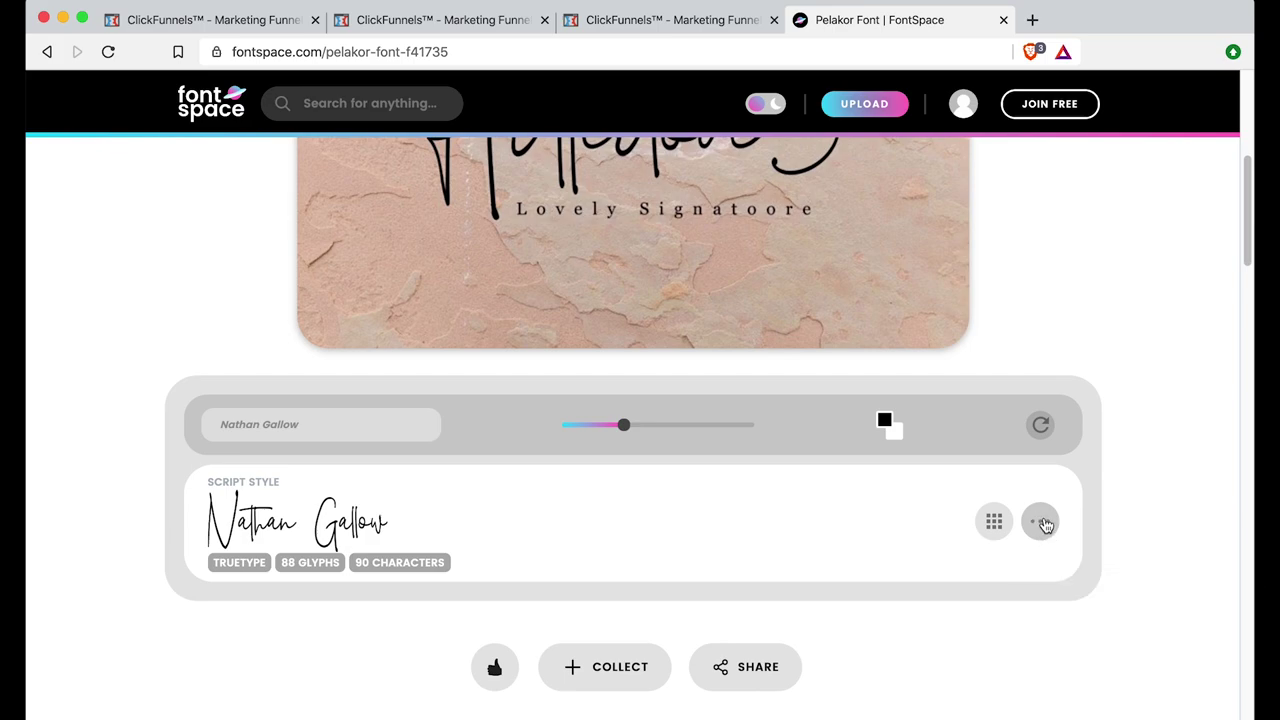
pyautogui.click(1042, 522)
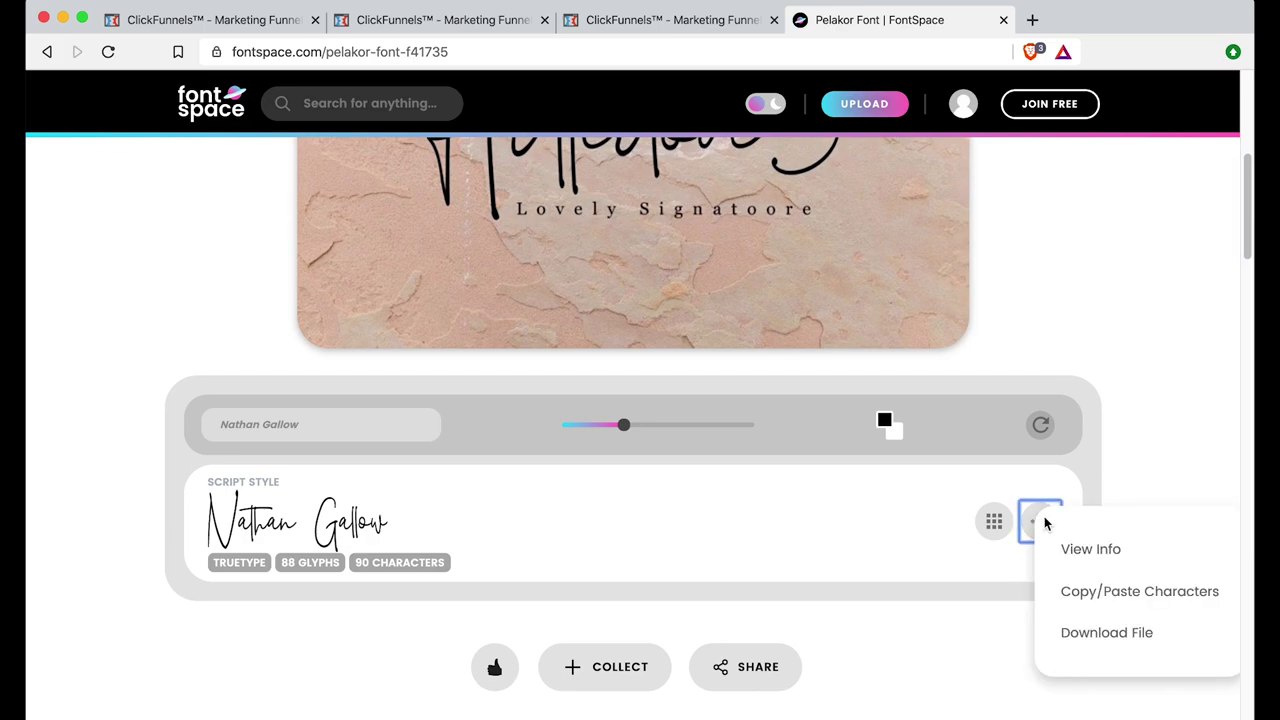
pyautogui.click(1107, 633)
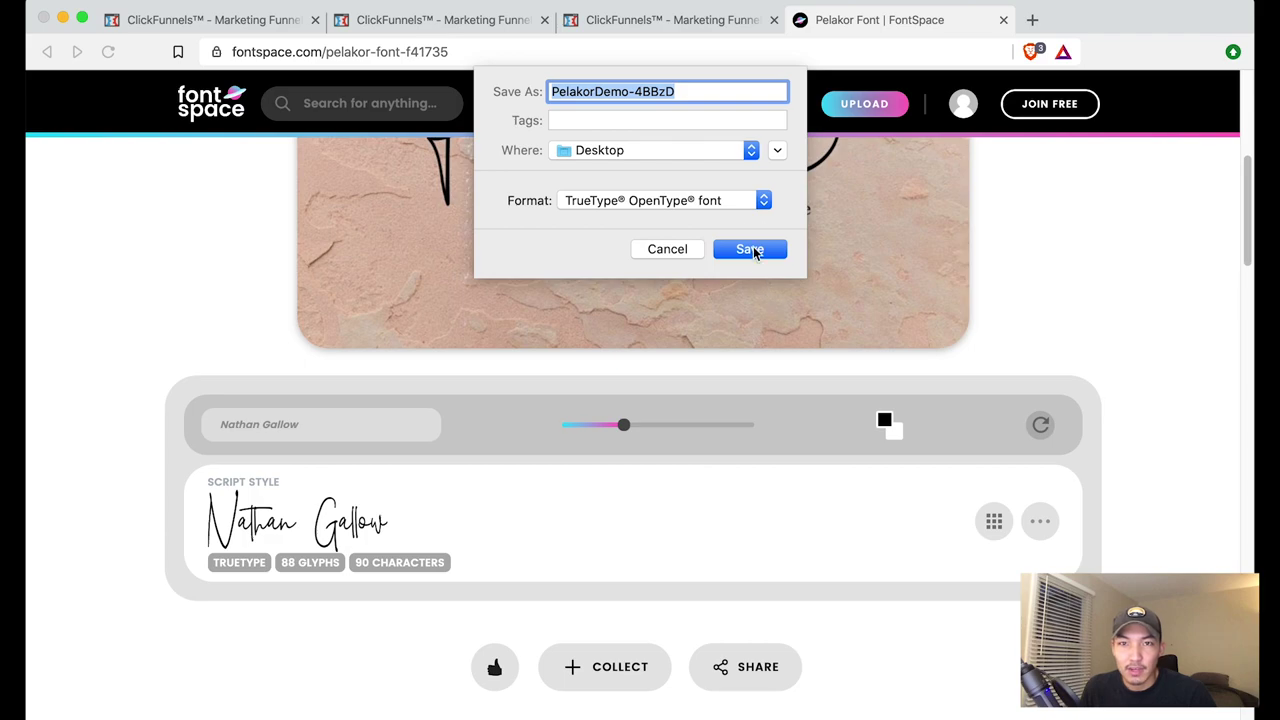
pyautogui.click(753, 246)
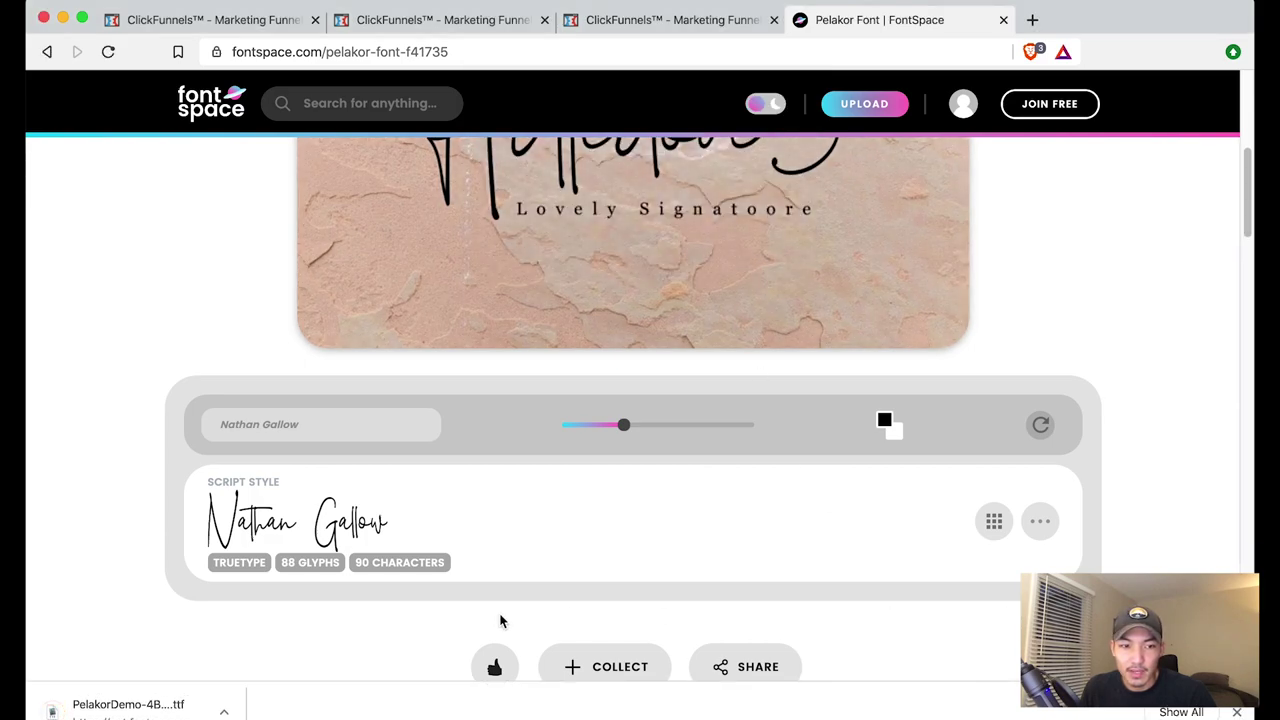
# Switch to ClickFunnels and start a new digital asset in the account settings
pyautogui.click(205, 20)
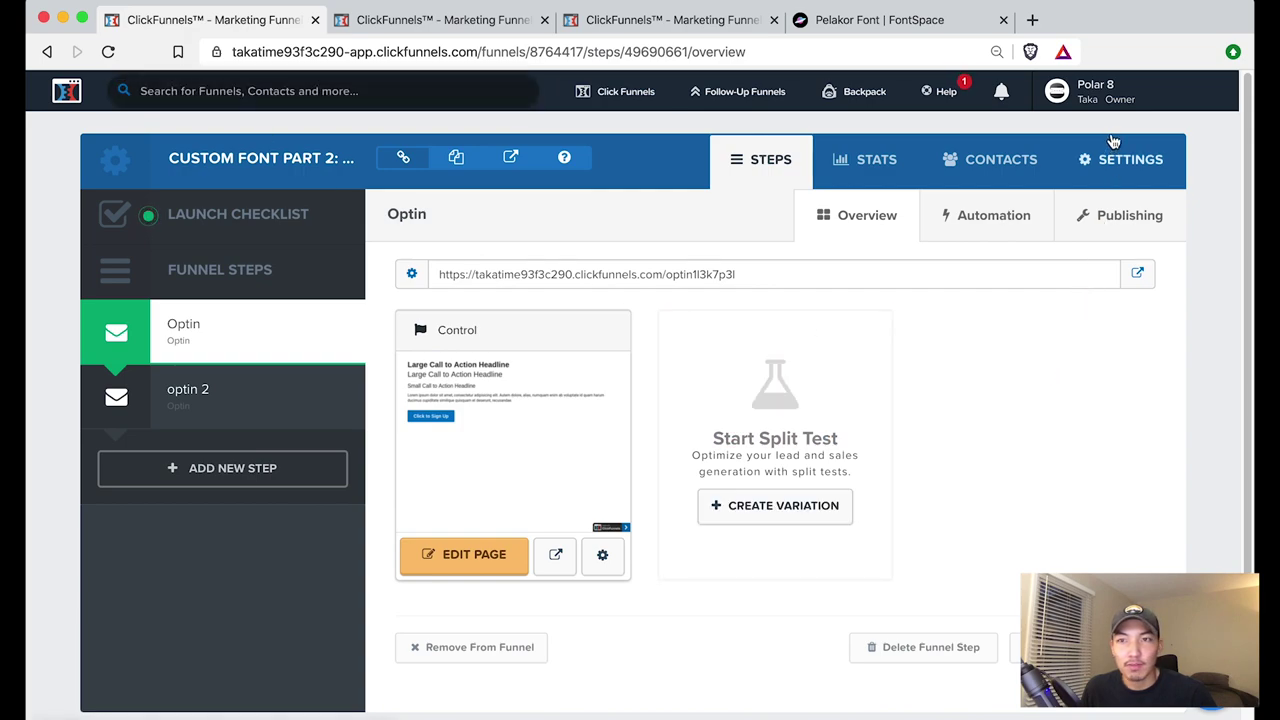
pyautogui.click(1090, 98)
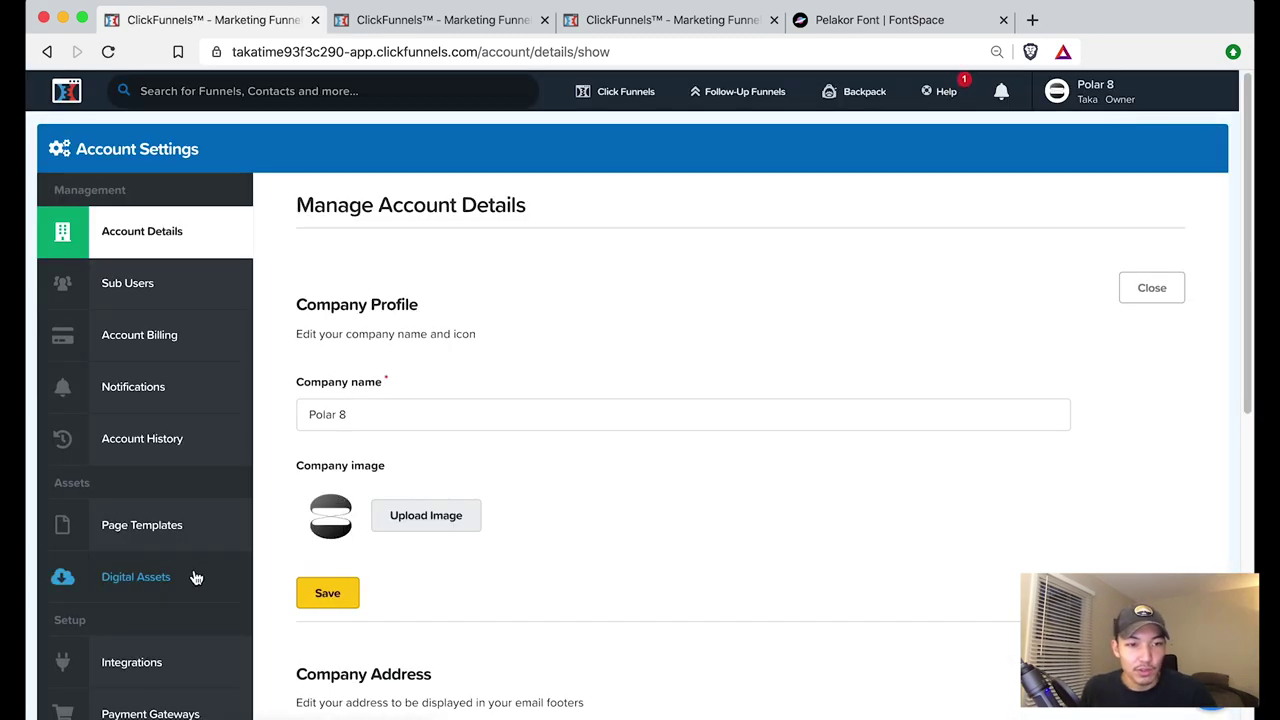
pyautogui.click(195, 577)
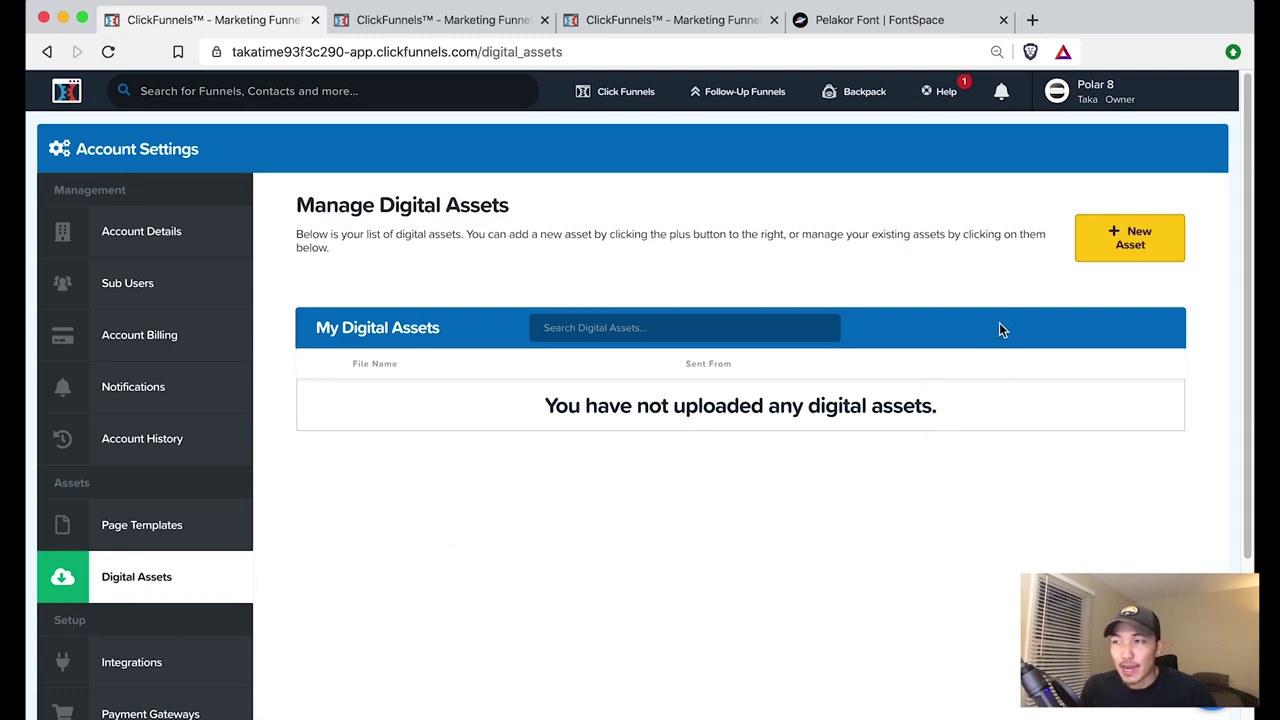
pyautogui.click(1110, 254)
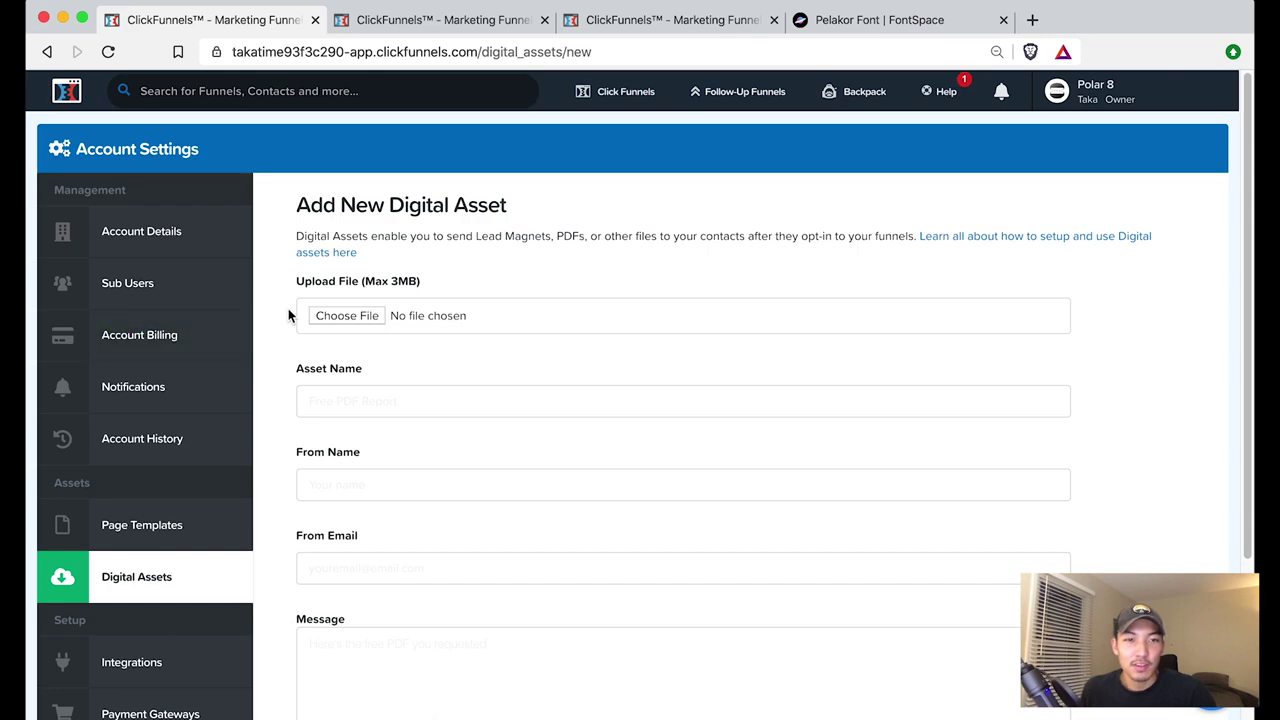
# Add PelakorDemo-4BBzD.ttf as a digital asset named pelakor and copy its asset path
pyautogui.click(365, 401)
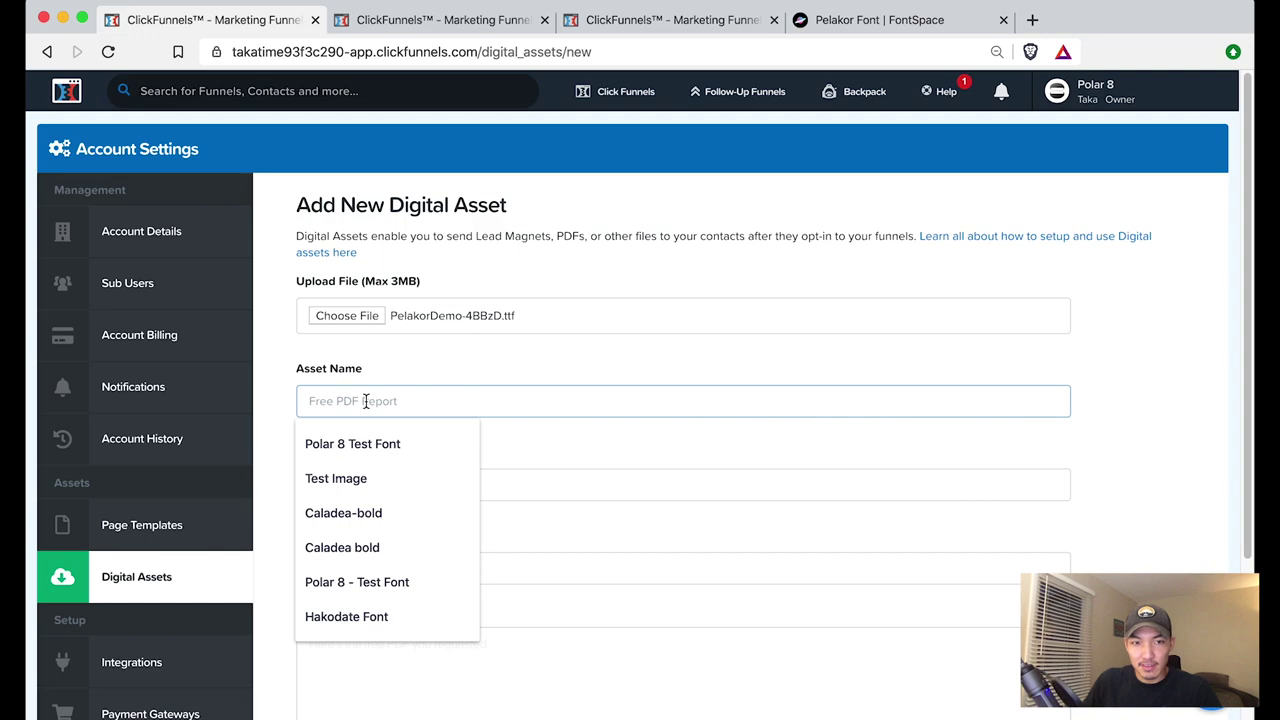
pyautogui.write('Pelakor')
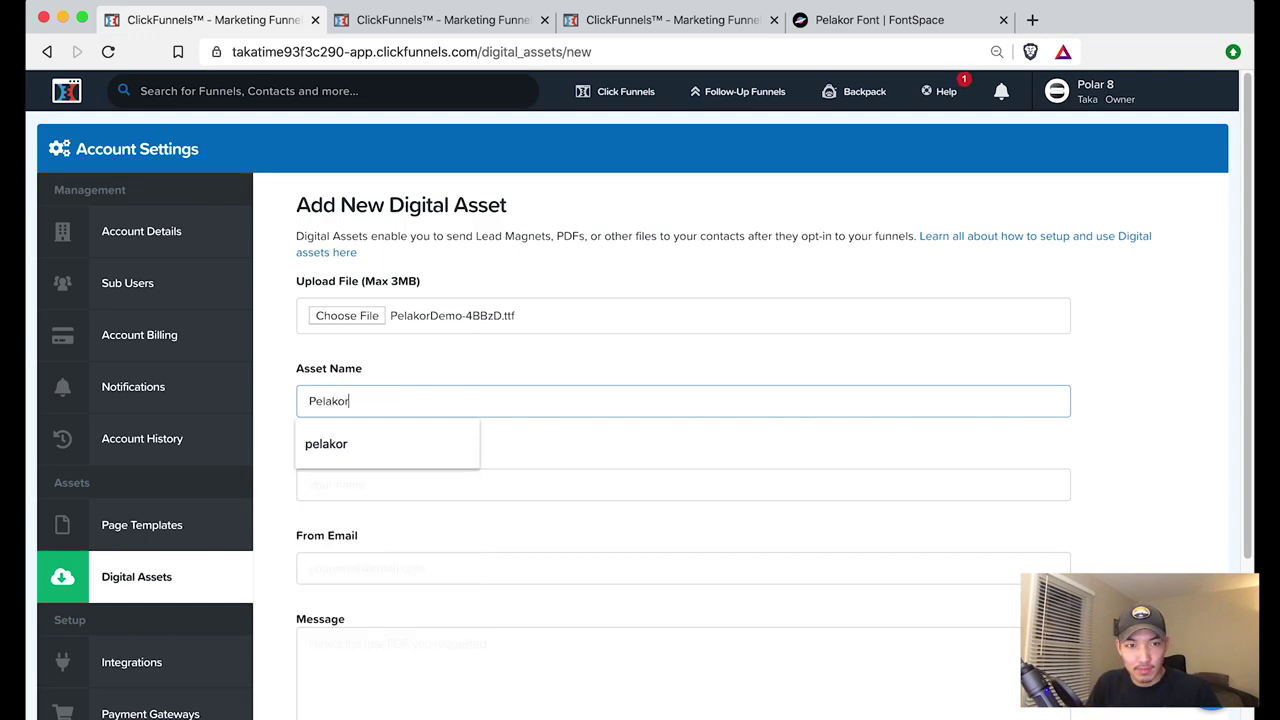
pyautogui.press('Return')
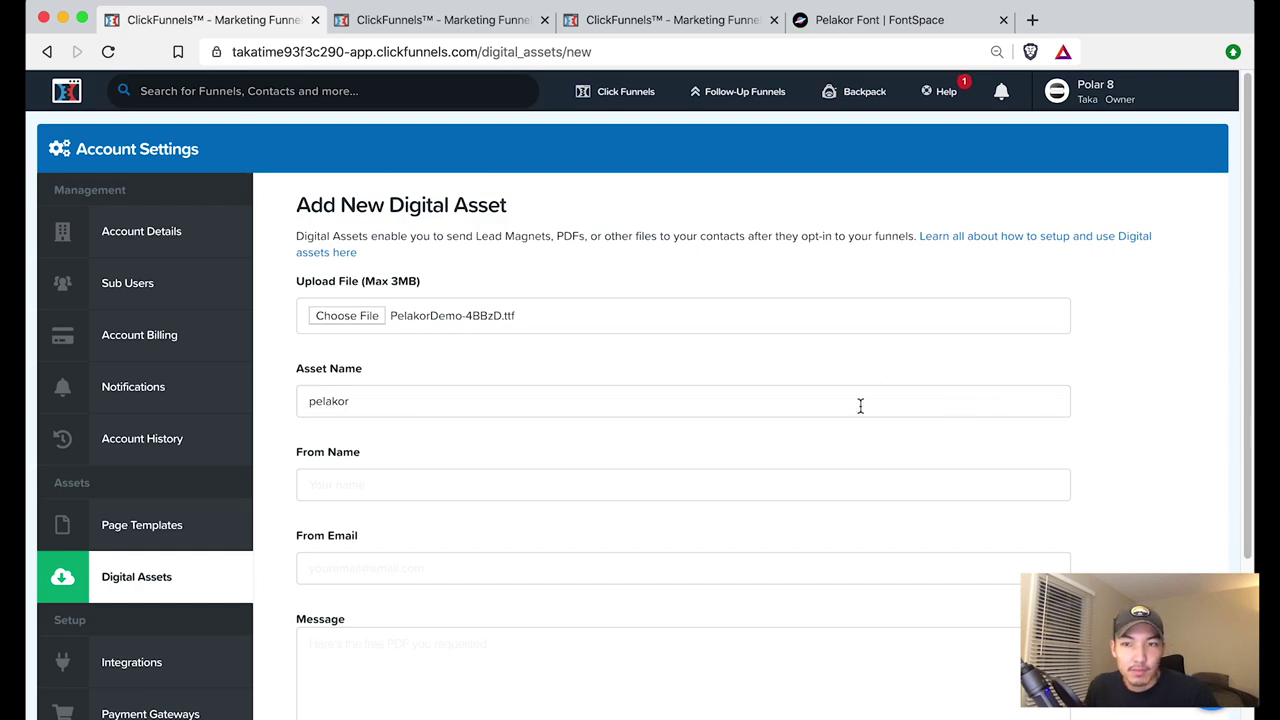
pyautogui.scroll(-1, 902, 442)
pyautogui.scroll(-5, 902, 442)
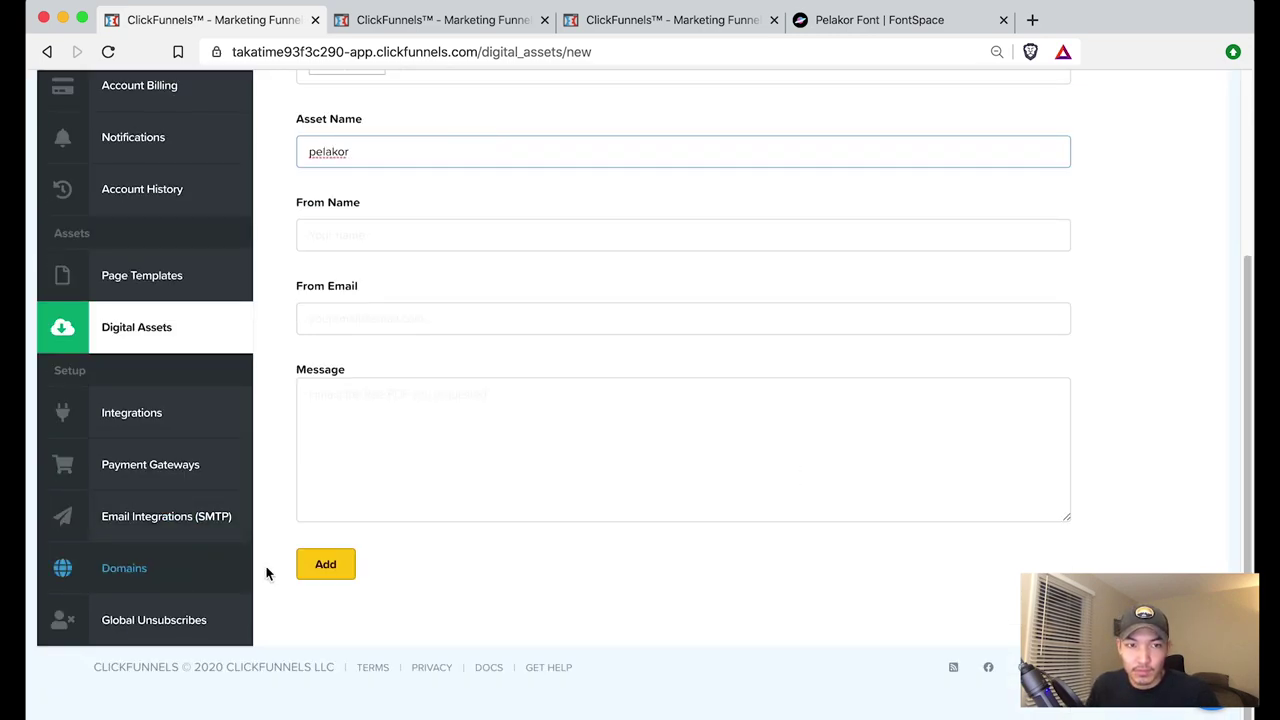
pyautogui.click(330, 568)
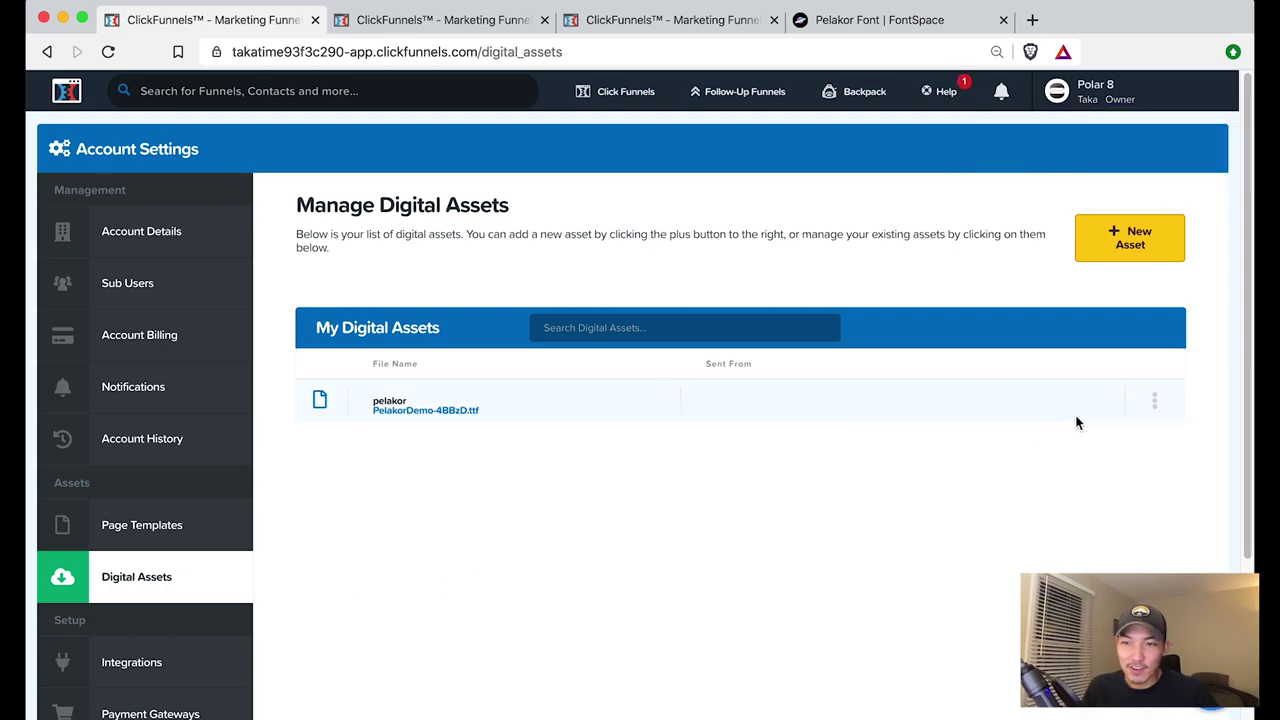
pyautogui.click(1157, 405)
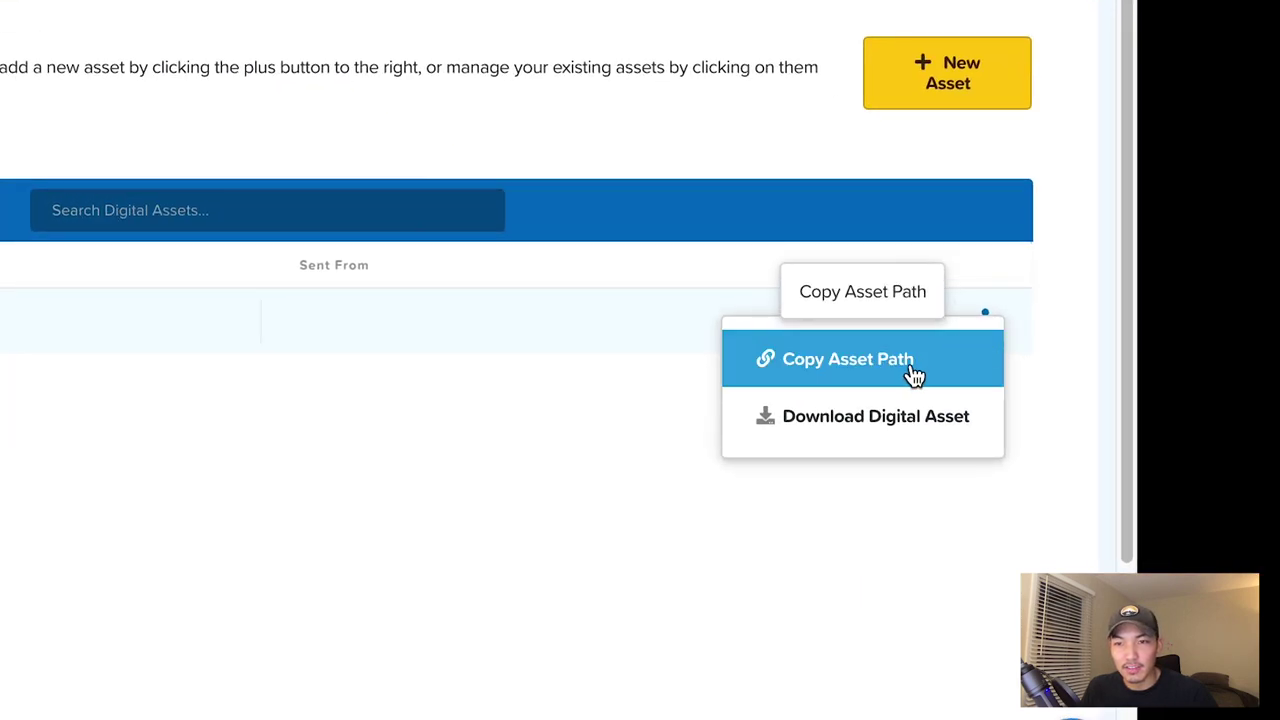
pyautogui.click(882, 362)
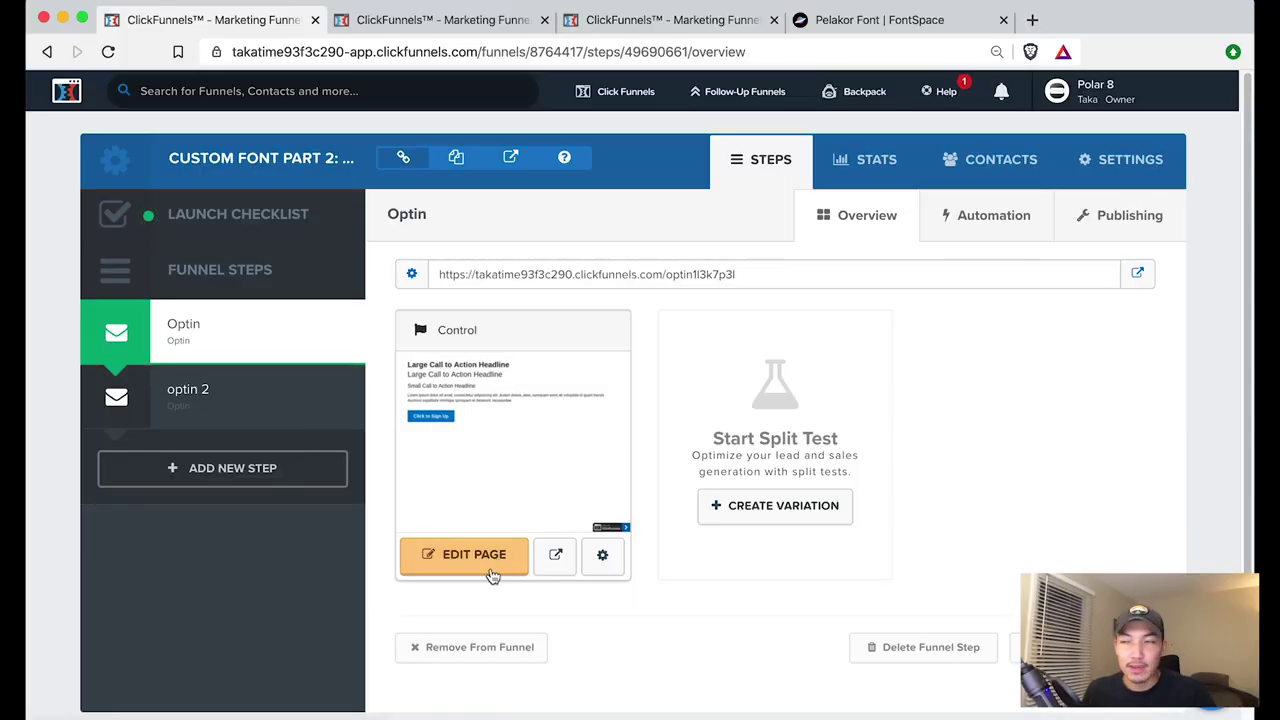
# Open the Optin funnel step's control page for editing and bring up its custom CSS
pyautogui.click(468, 567)
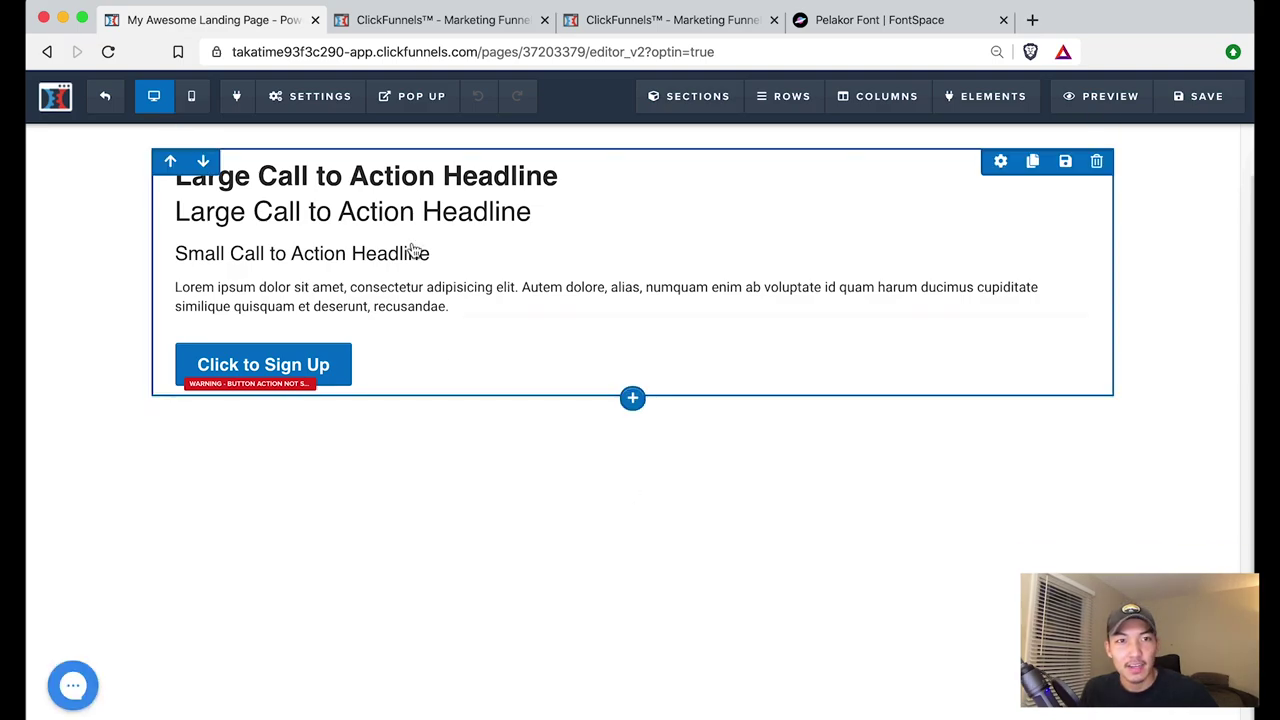
pyautogui.click(312, 96)
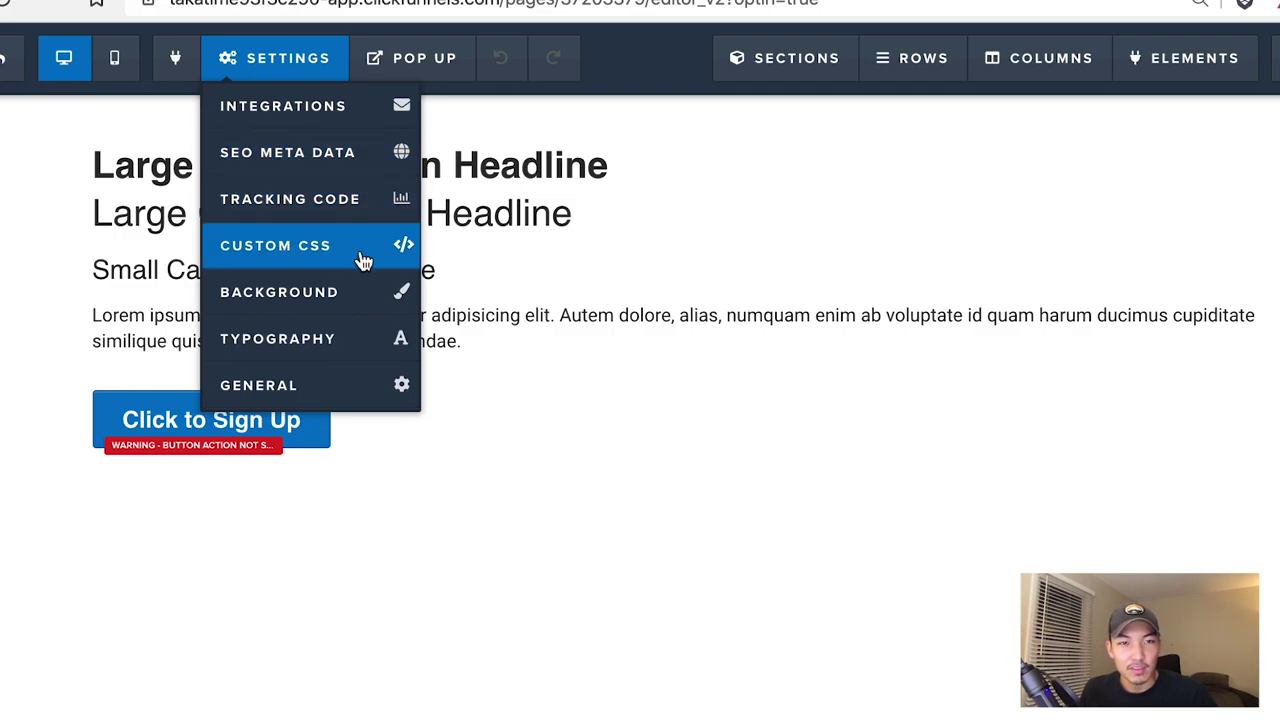
pyautogui.click(363, 260)
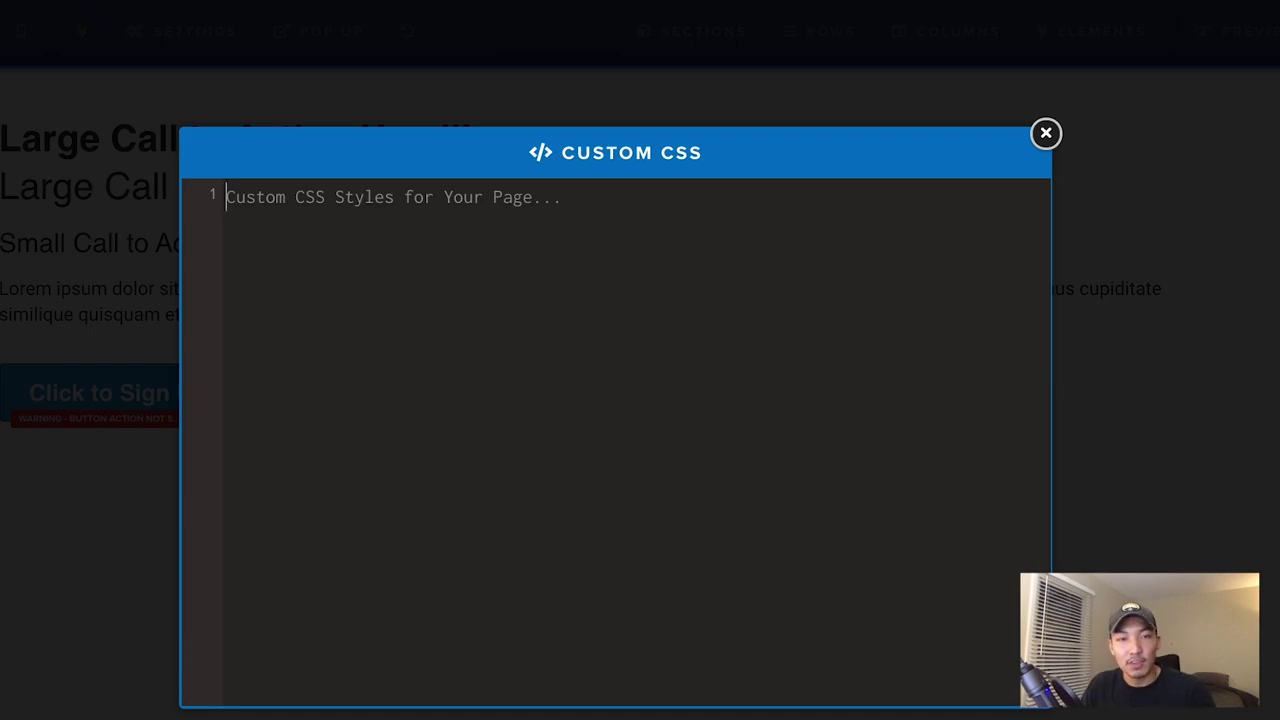
pyautogui.write('@')
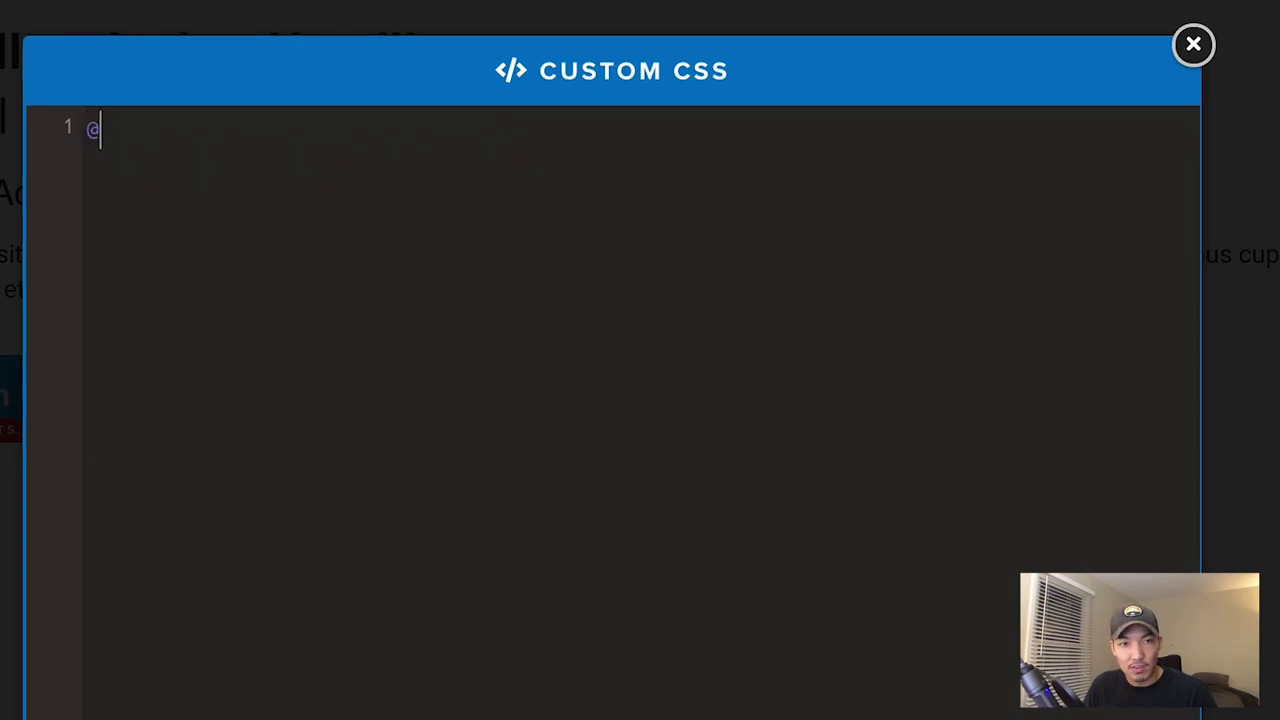
pyautogui.write('font-')
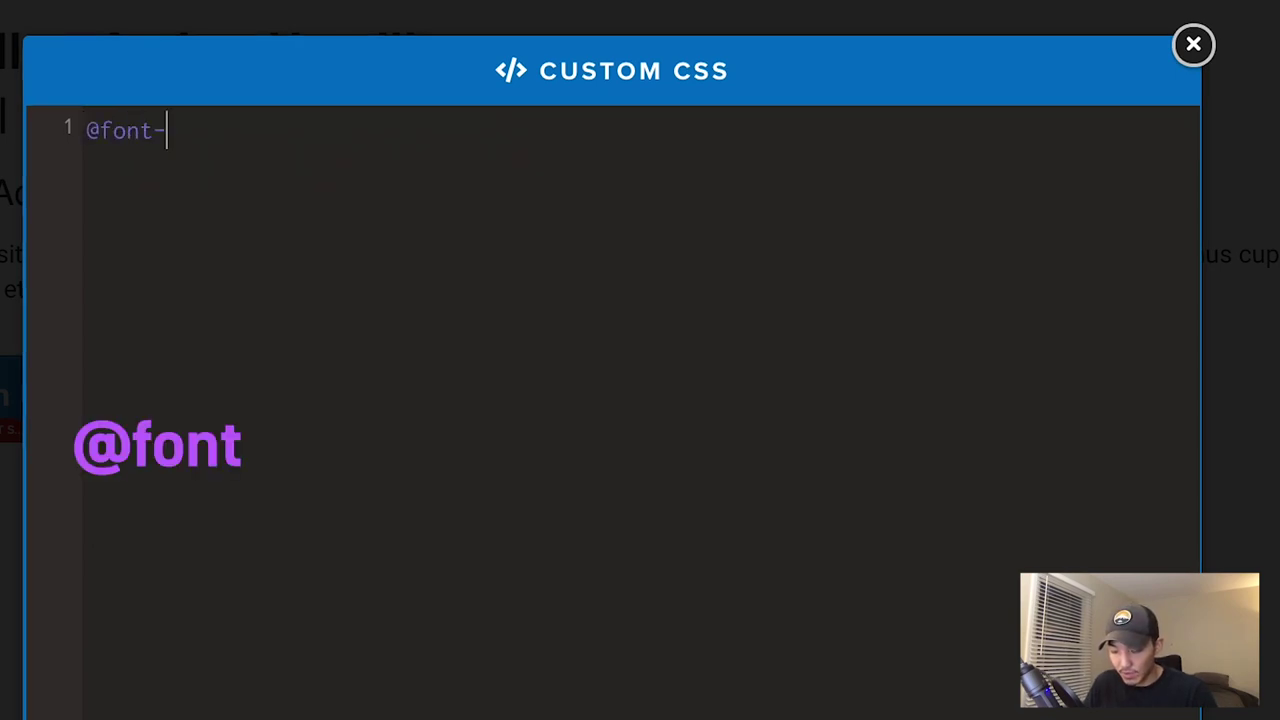
pyautogui.write('face {   ')
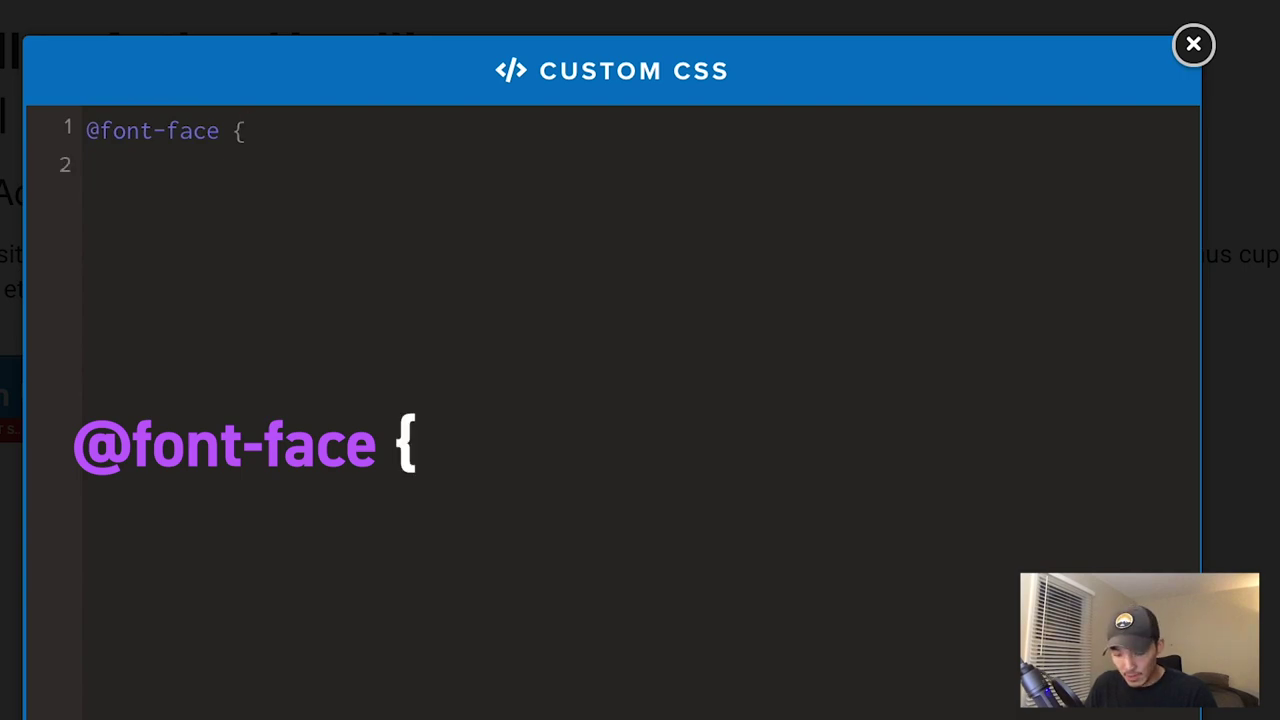
pyautogui.write('font-')
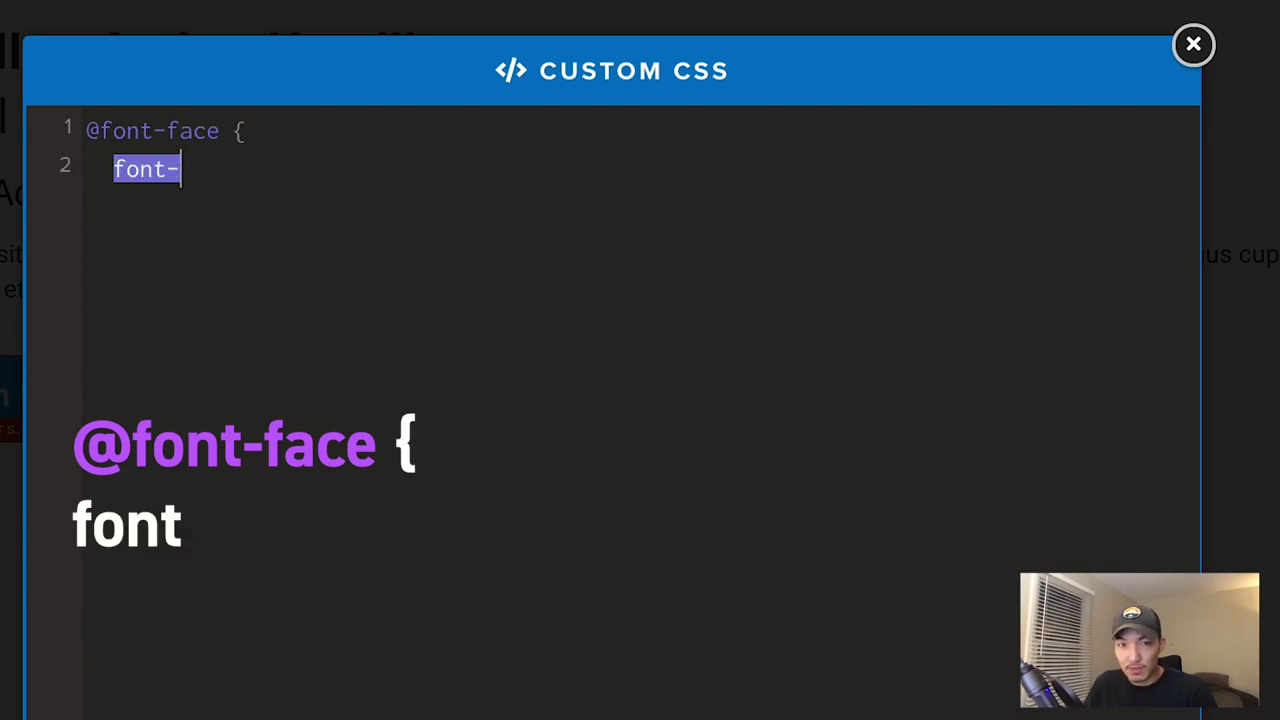
pyautogui.write('family')
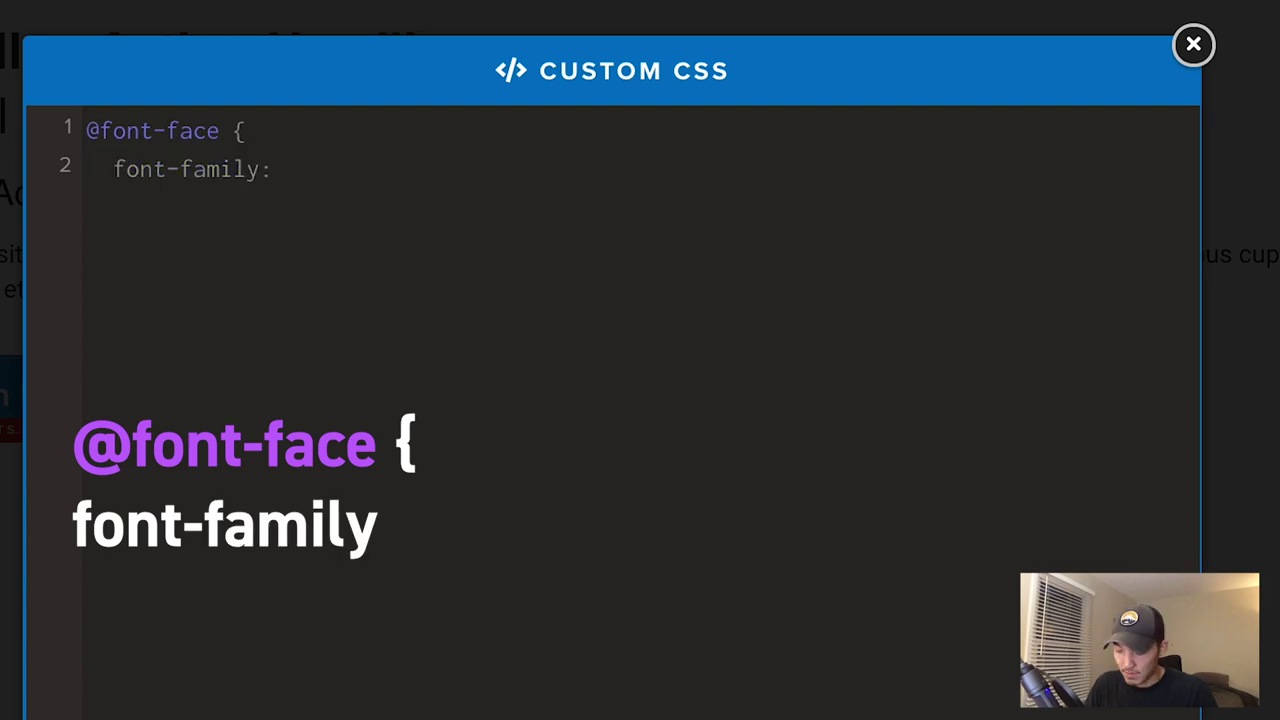
pyautogui.write(": 'pe")
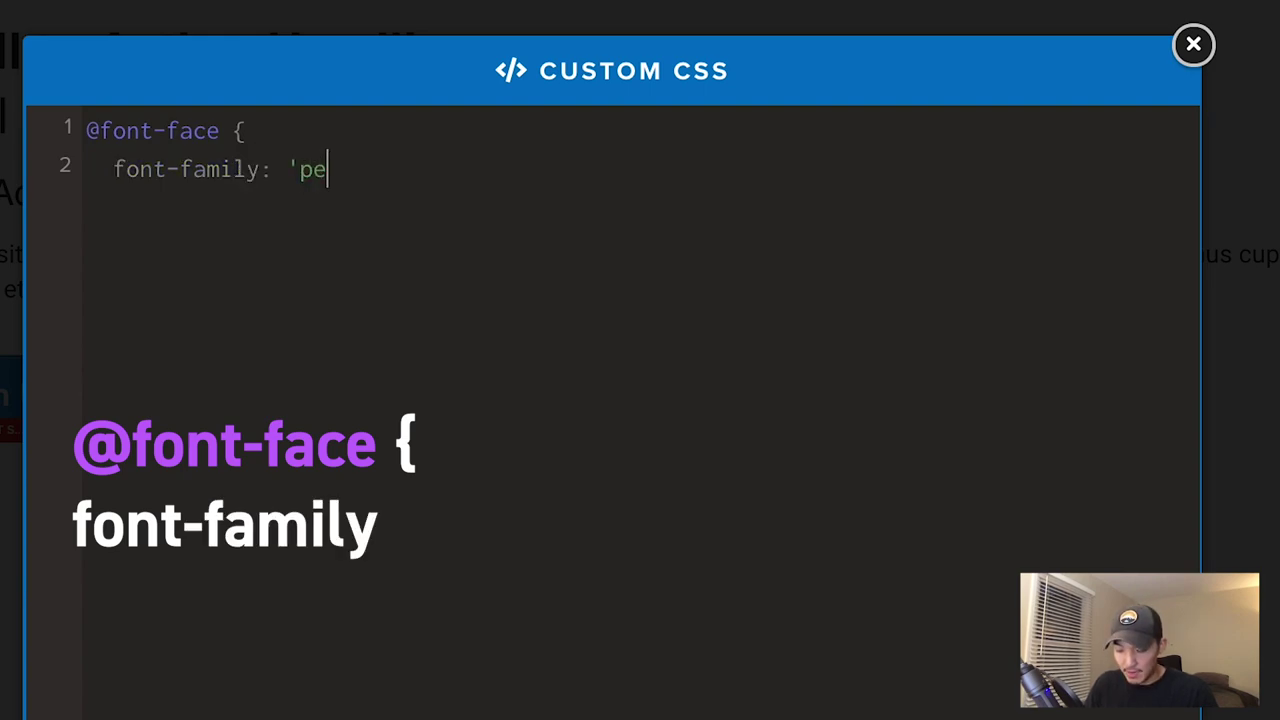
pyautogui.write("lakor'")
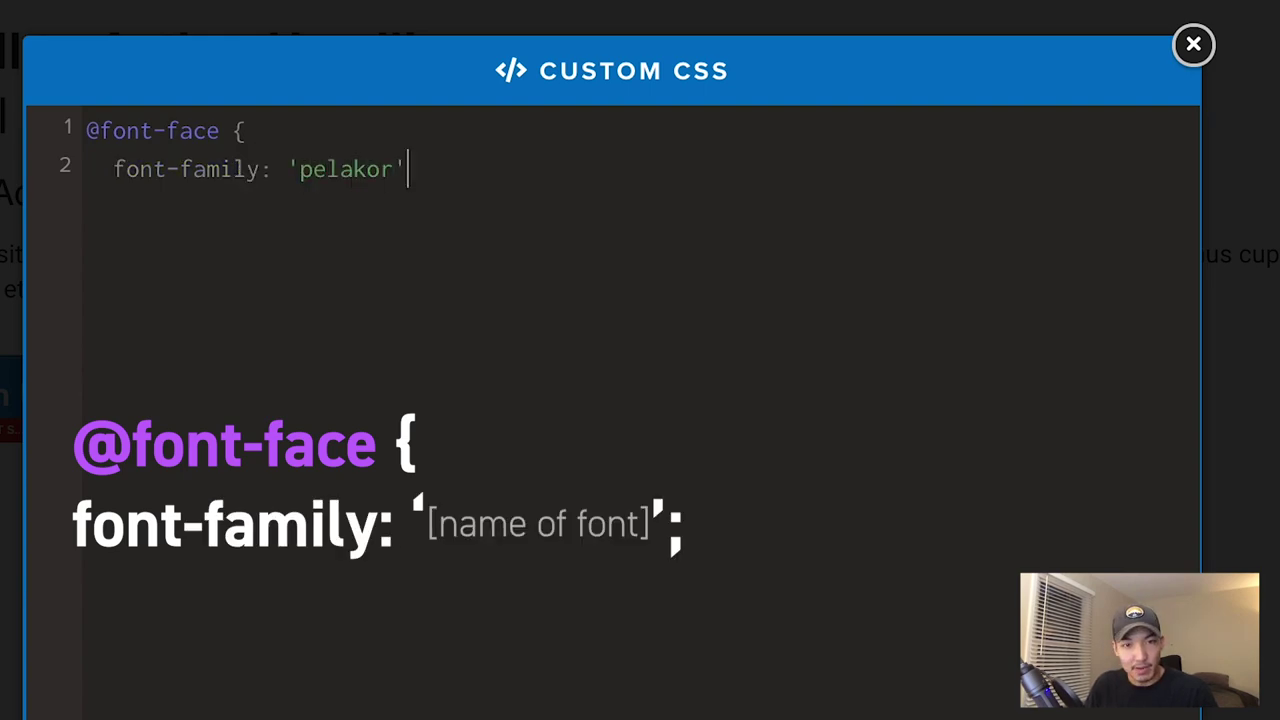
pyautogui.write(';')
pyautogui.press('Return')
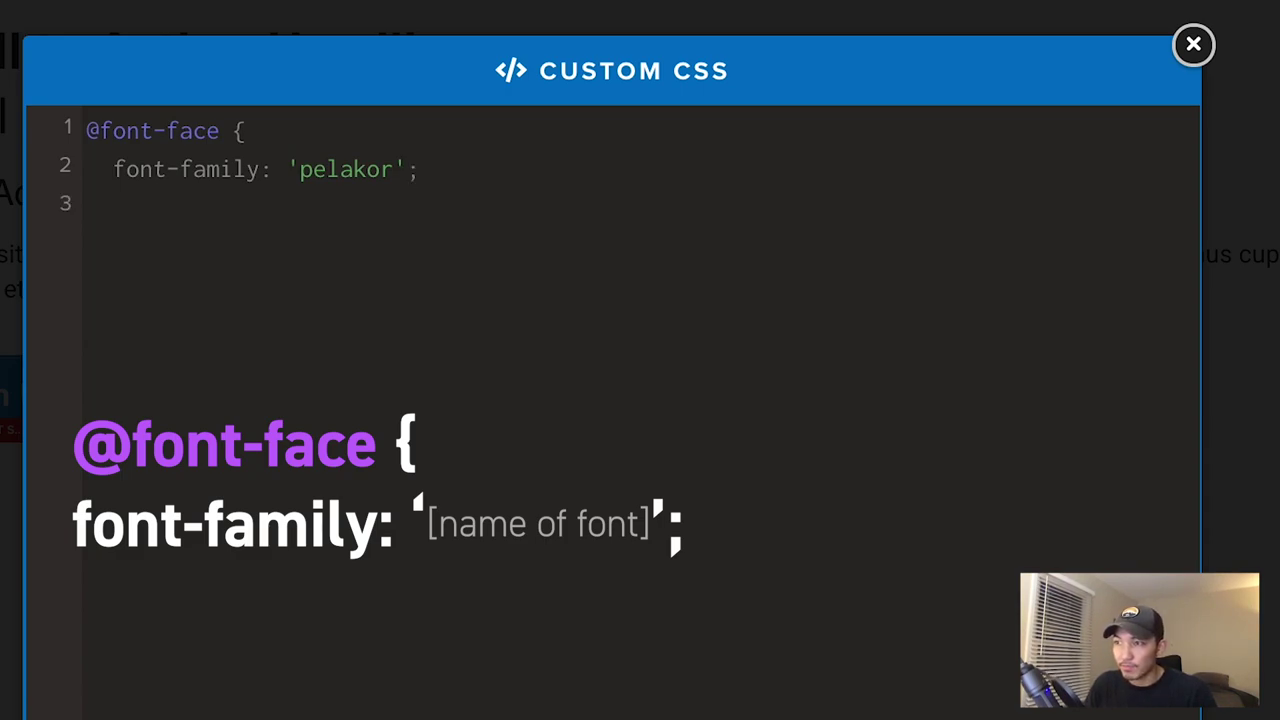
pyautogui.write('src: ')
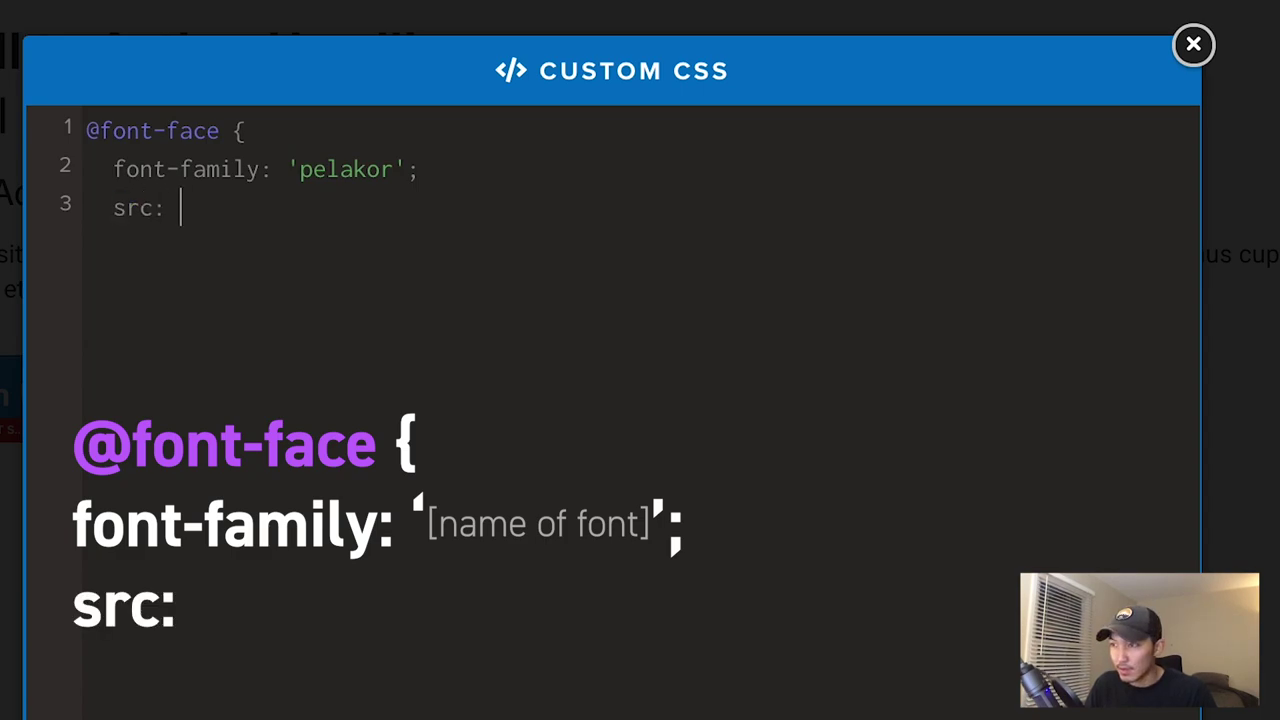
pyautogui.write("url('")
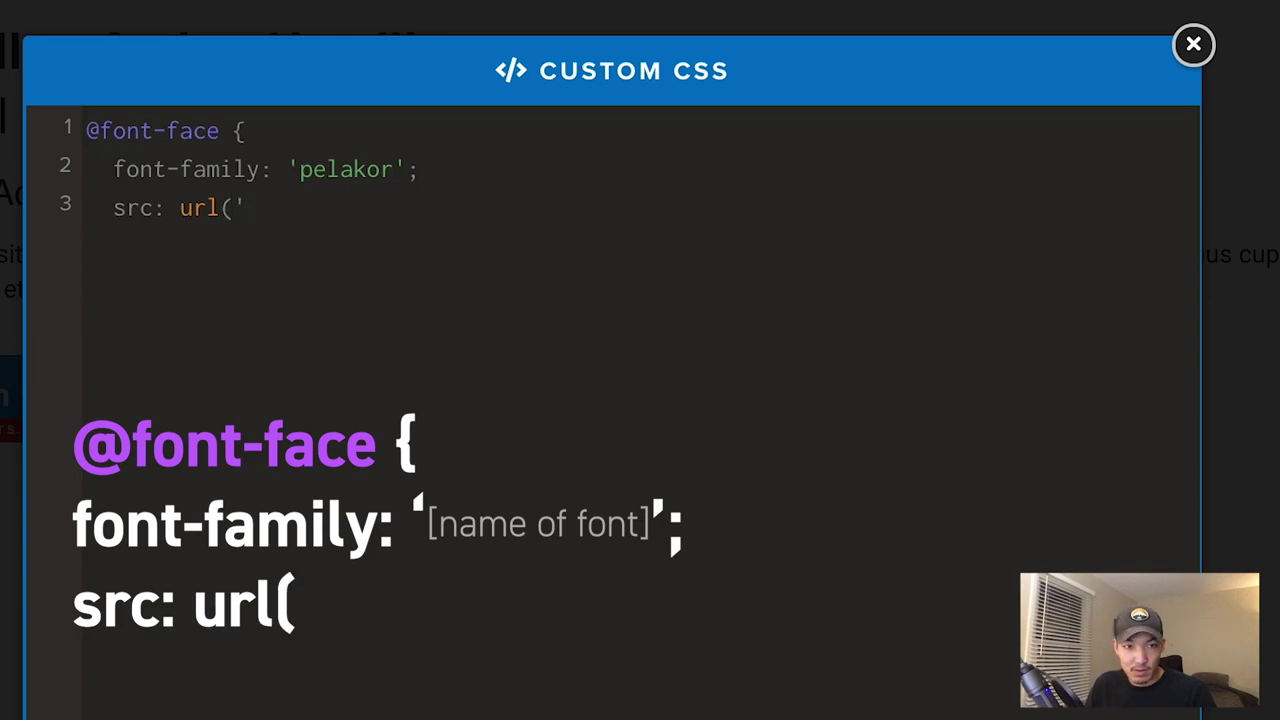
pyautogui.write('https://d2saw6je89goi1.cloudfront.net/uploads/digital_asset/file/679756/PelakorDemo-4BBzD.ttf')
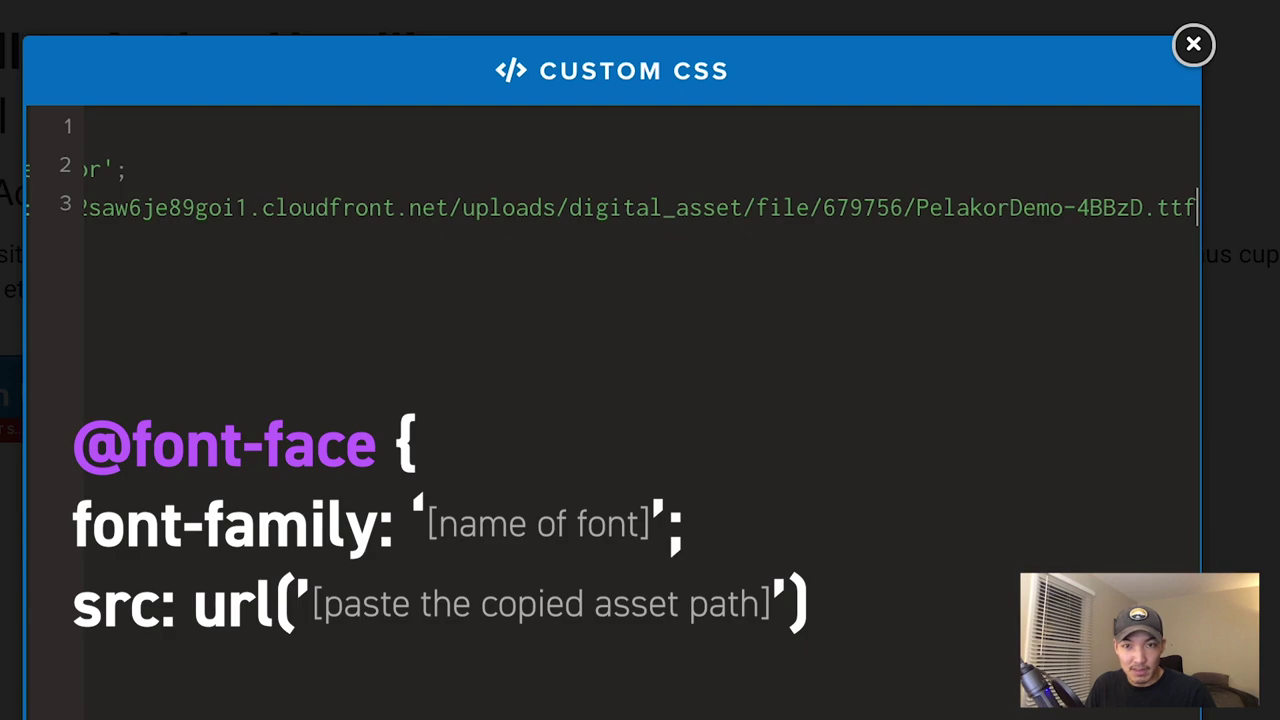
pyautogui.write("'")
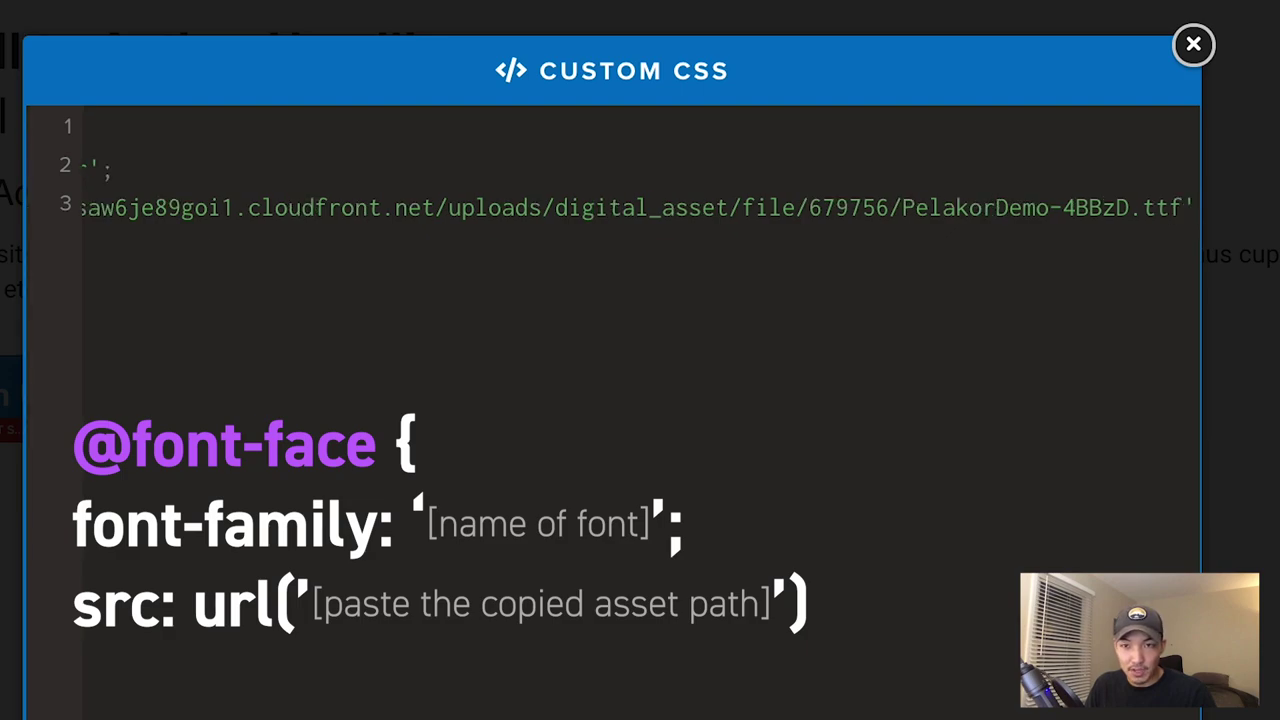
pyautogui.write(')')
pyautogui.press('Return')
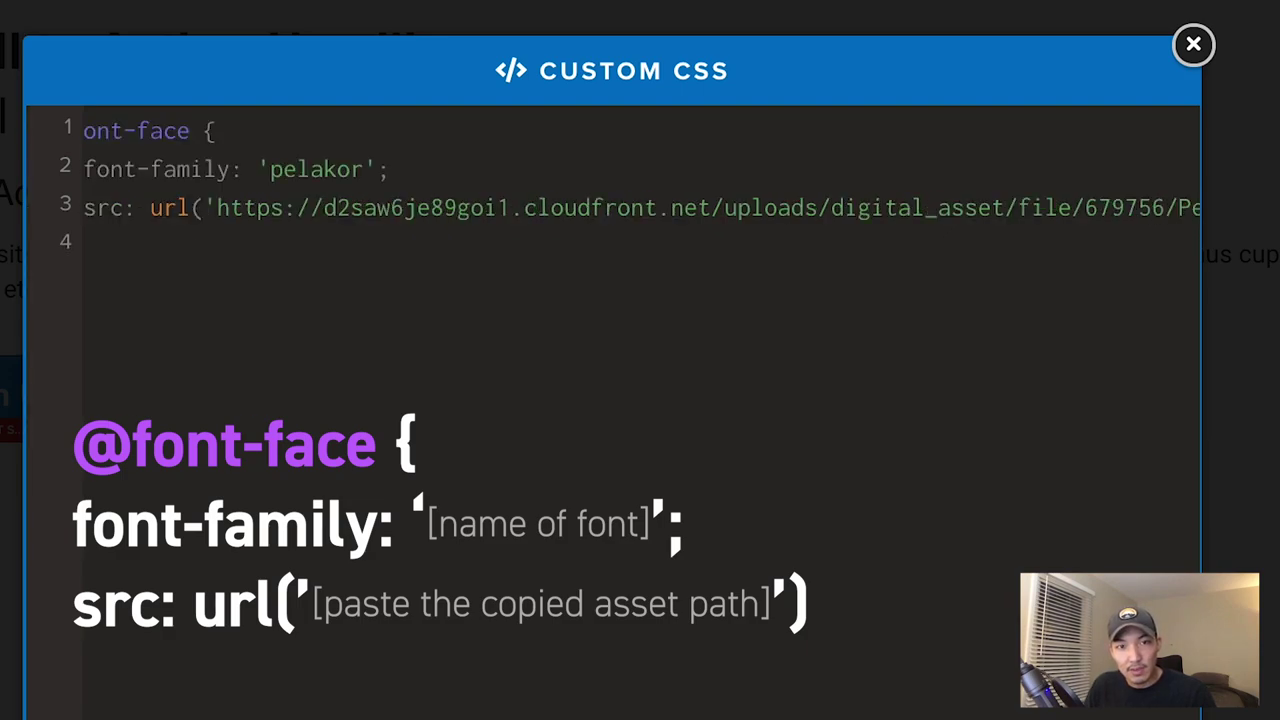
pyautogui.write('}')
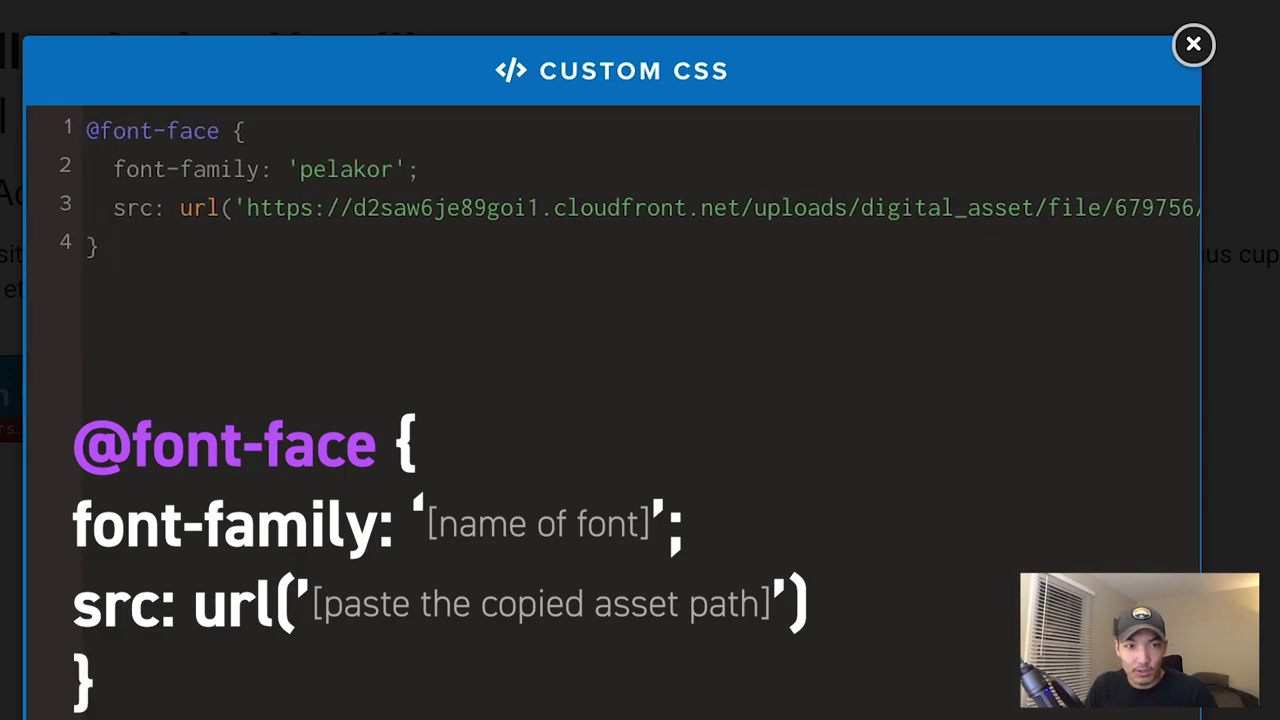
pyautogui.press('Return')
pyautogui.press('Return')
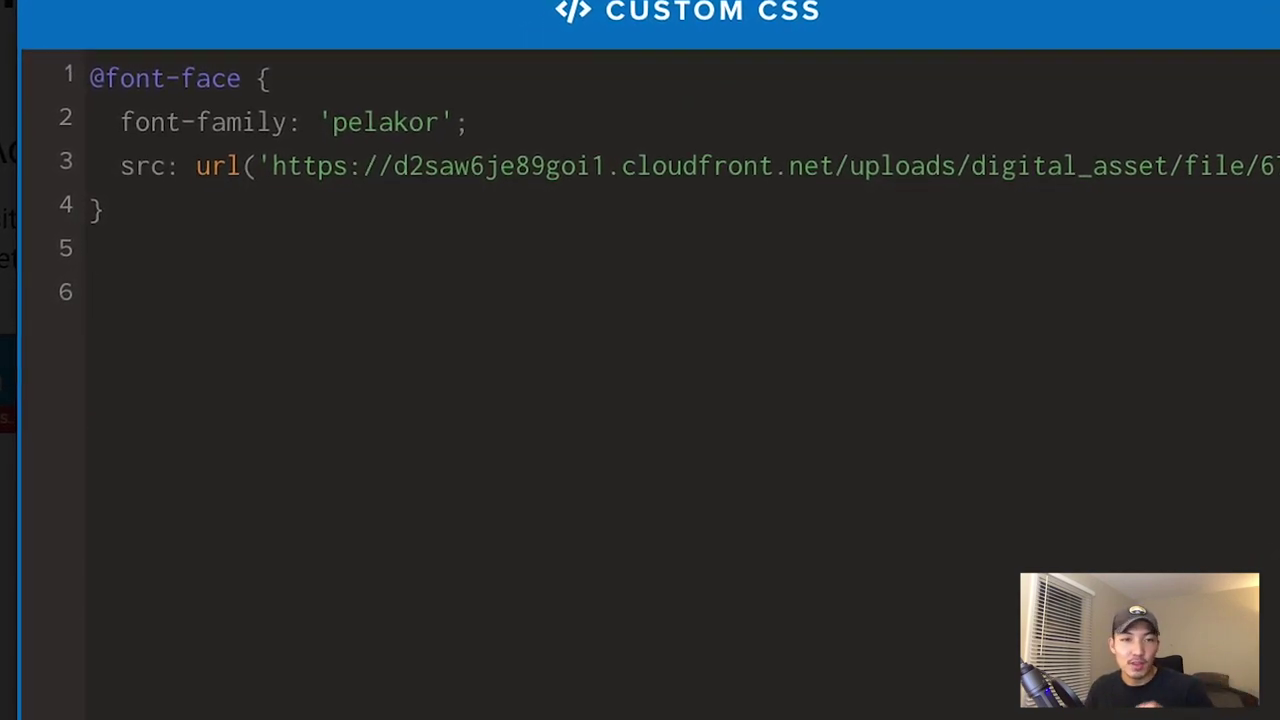
pyautogui.write('b')
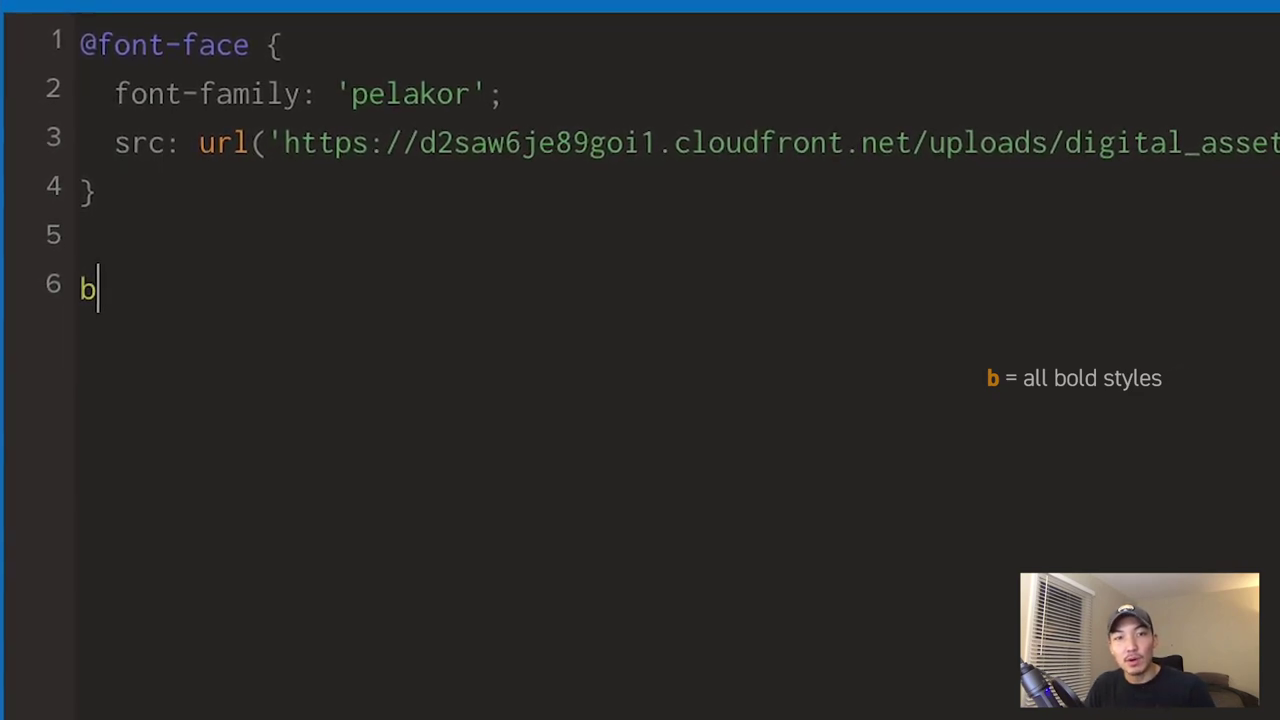
pyautogui.write(' {   ')
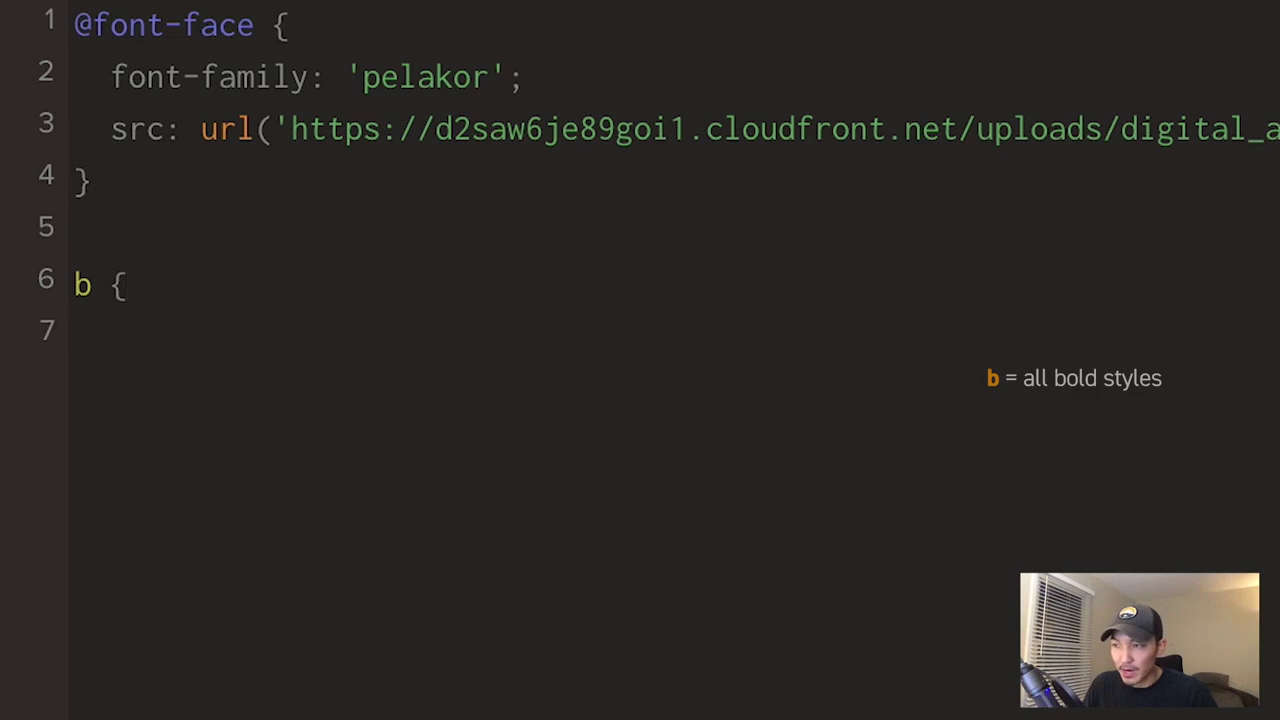
pyautogui.write('font-family')
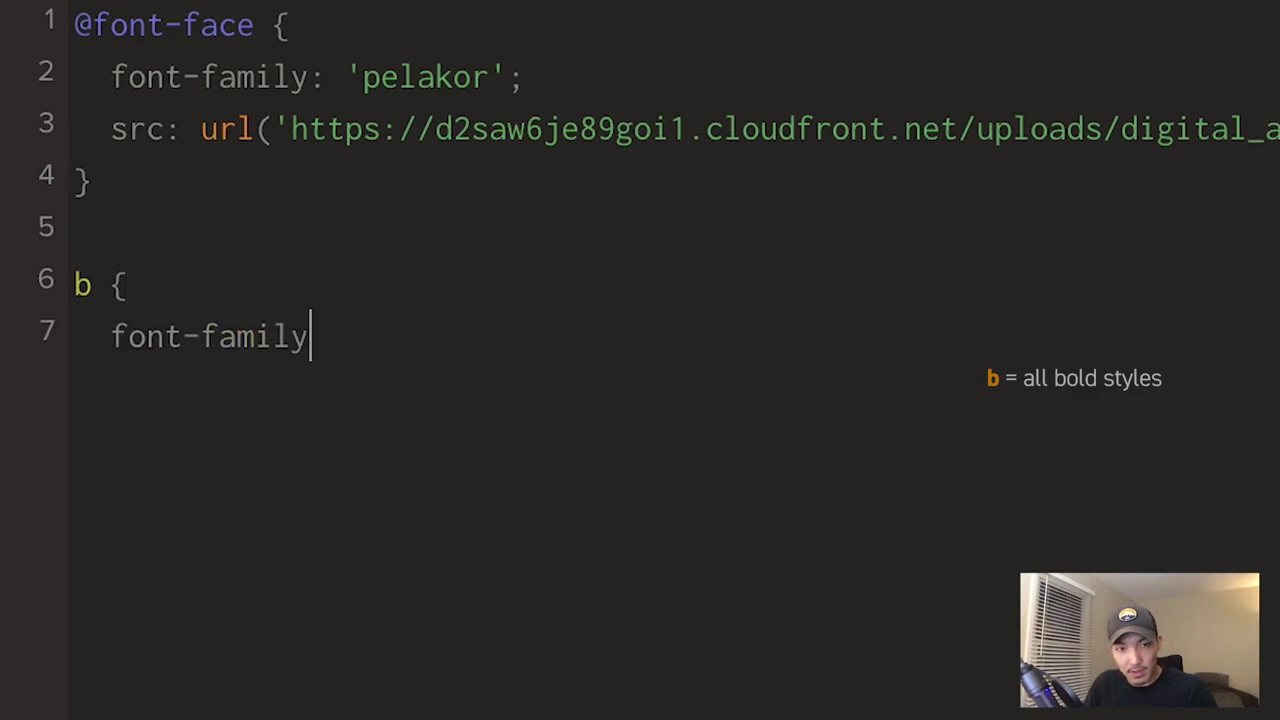
pyautogui.write(":'pelakor'; ")
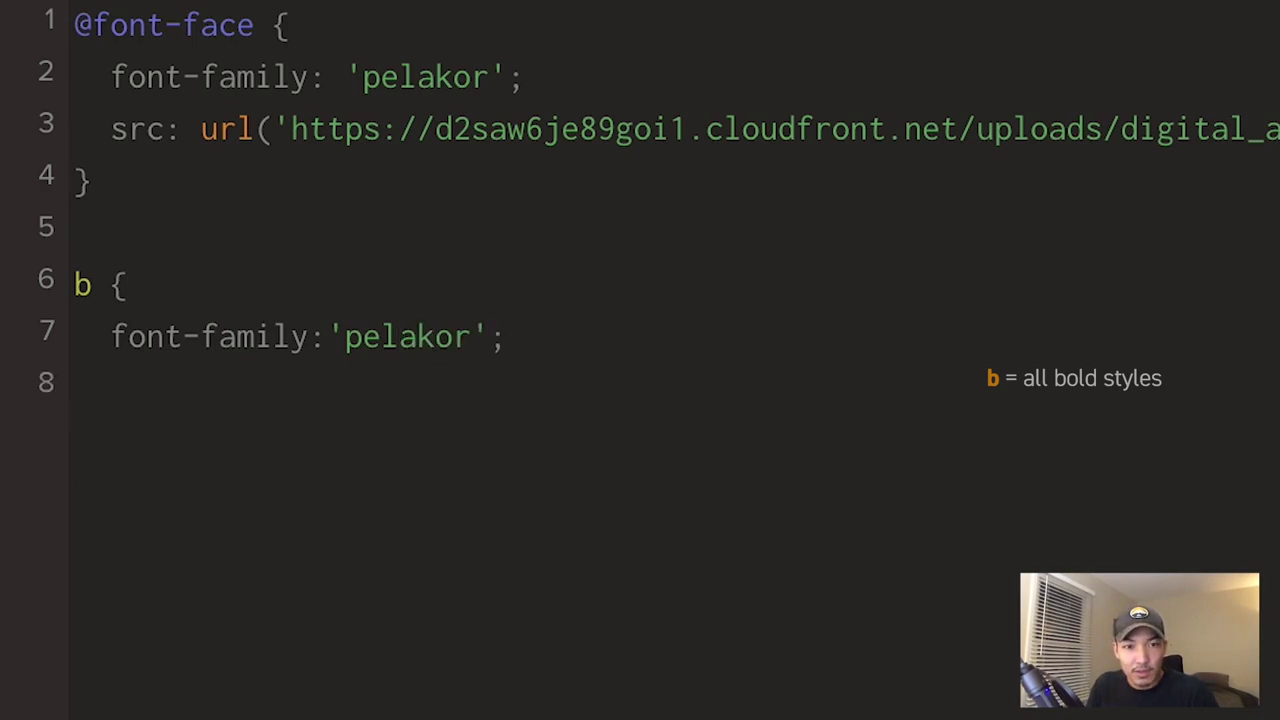
pyautogui.write('}')
# Add a .hsSize3 rule below the b rule that sets font-family:'pelakor'; for headlines
pyautogui.press('Return')
pyautogui.press('Return')
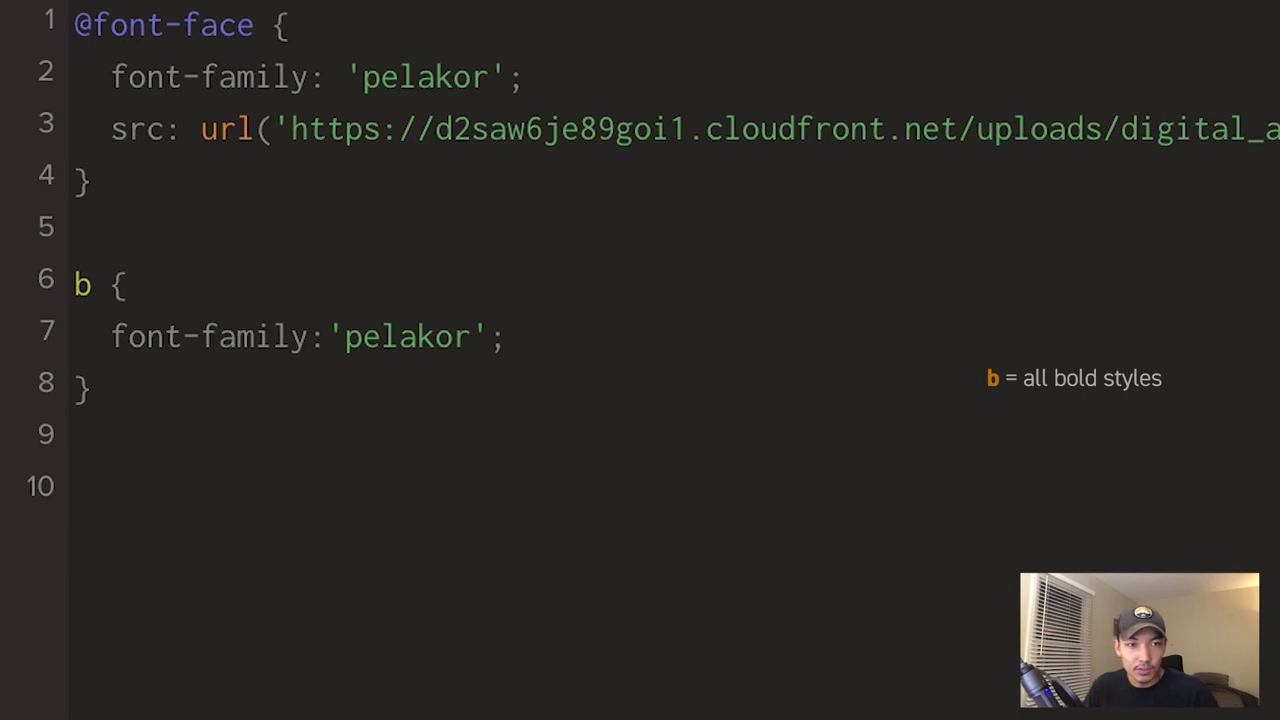
pyautogui.write('.')
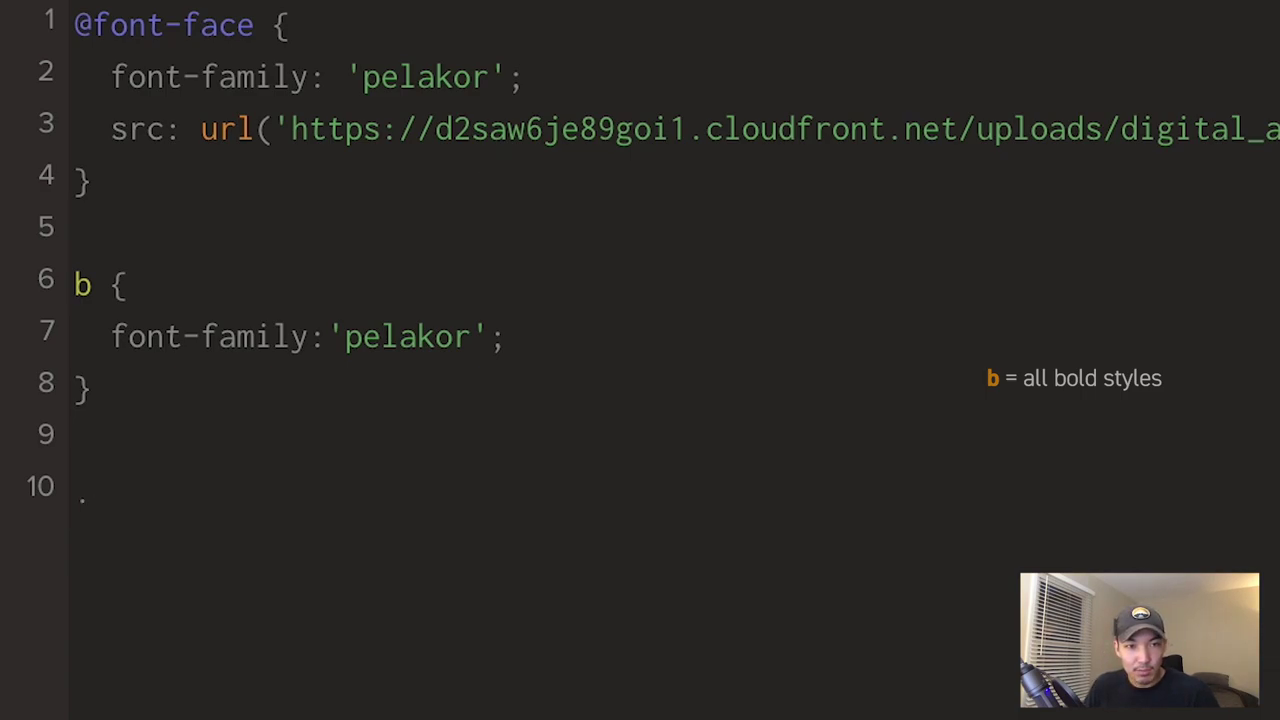
pyautogui.write('hsSize')
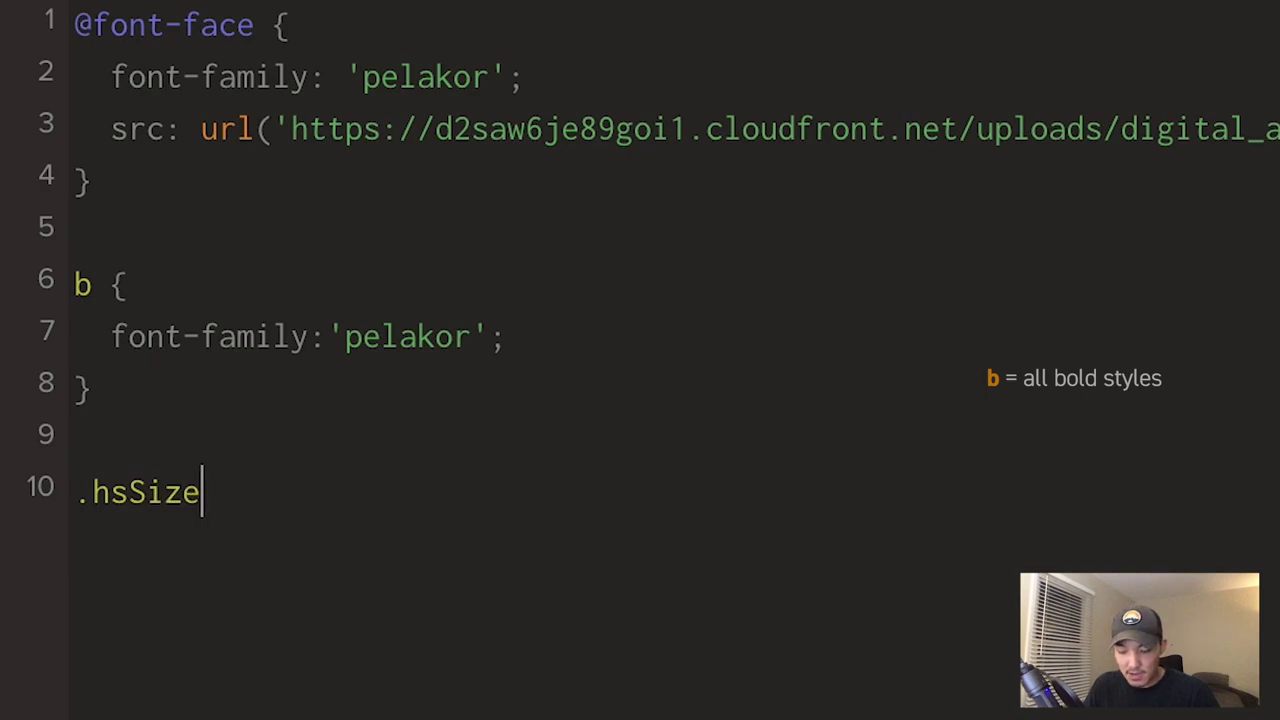
pyautogui.write('3')
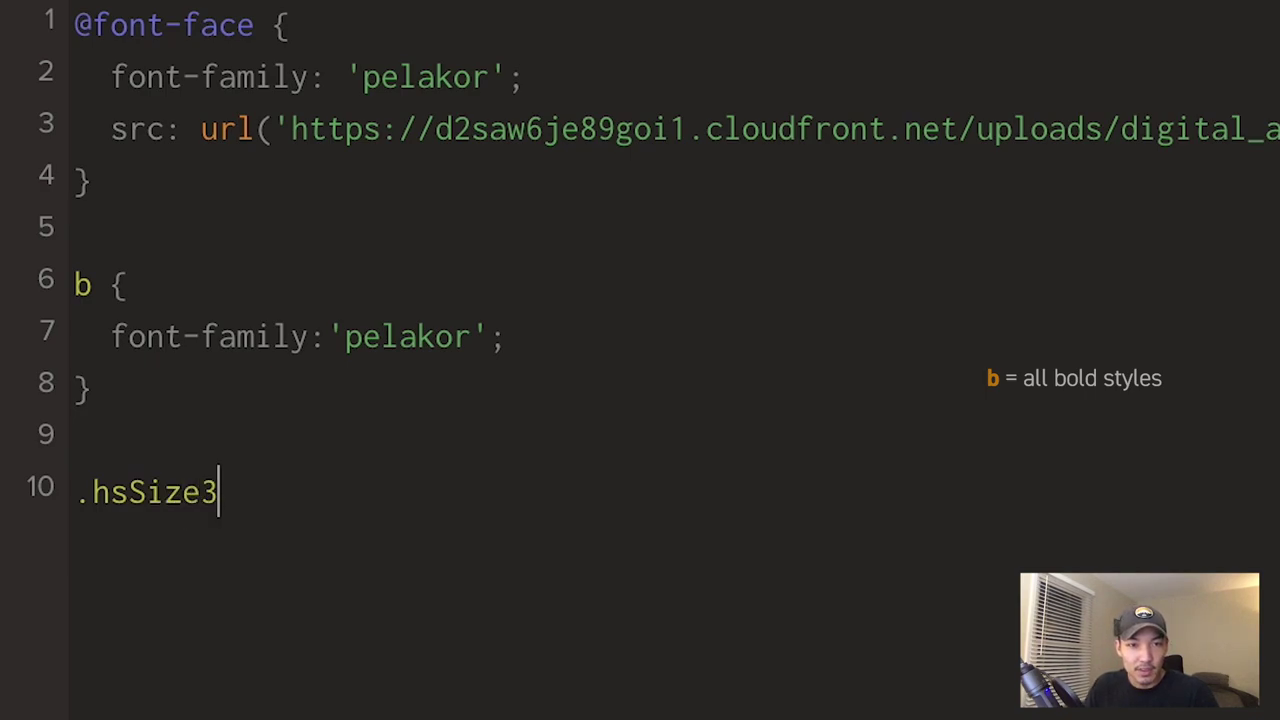
pyautogui.write(' {   ')
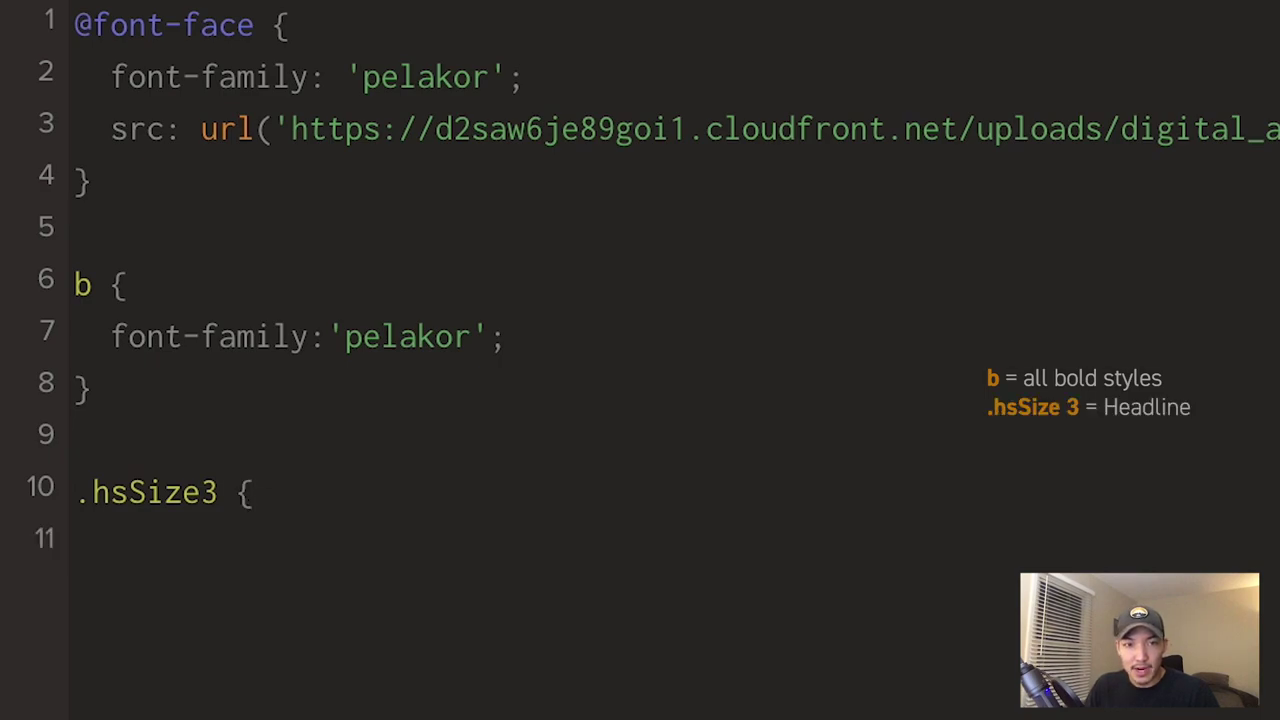
pyautogui.write('font-famil')
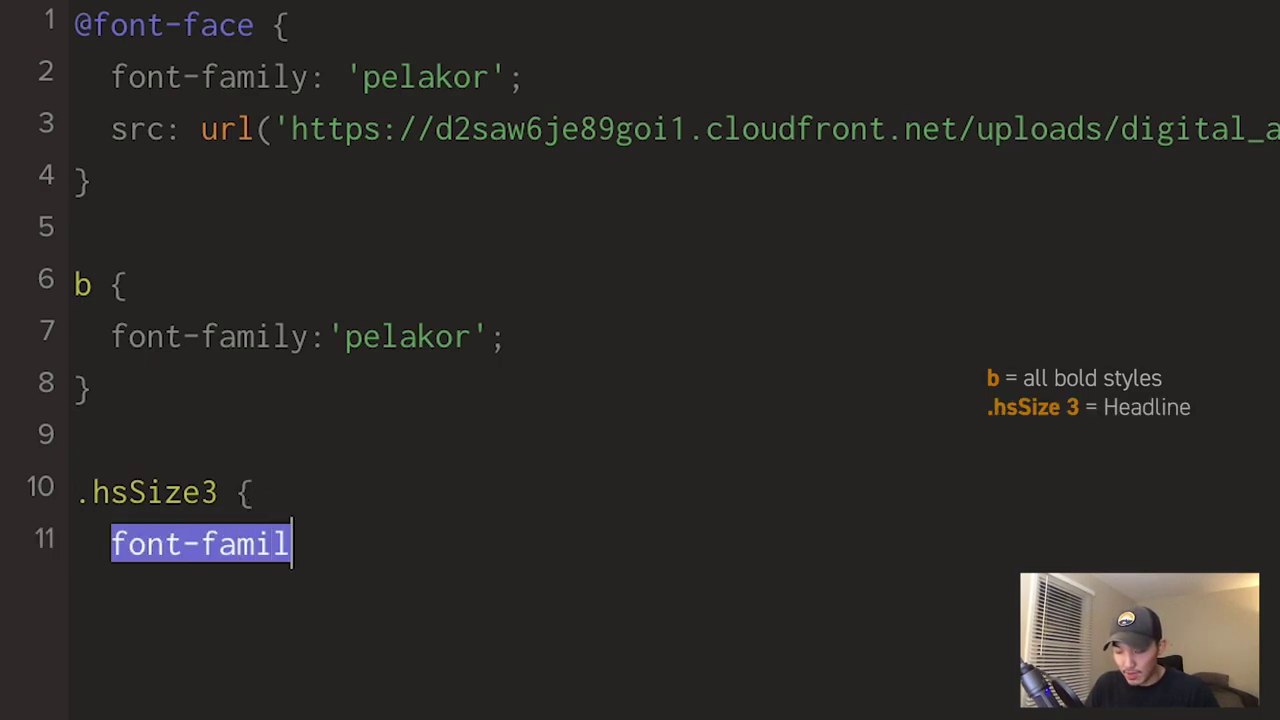
pyautogui.write("y:'")
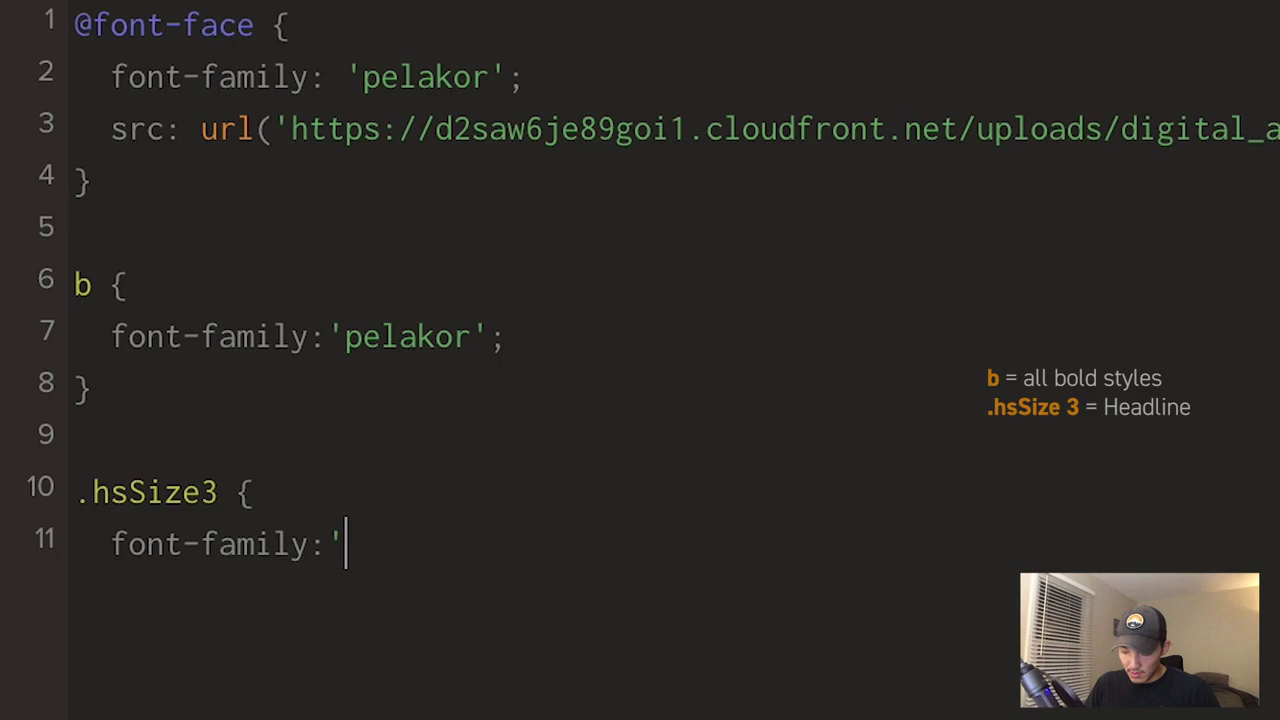
pyautogui.write("pelakor'")
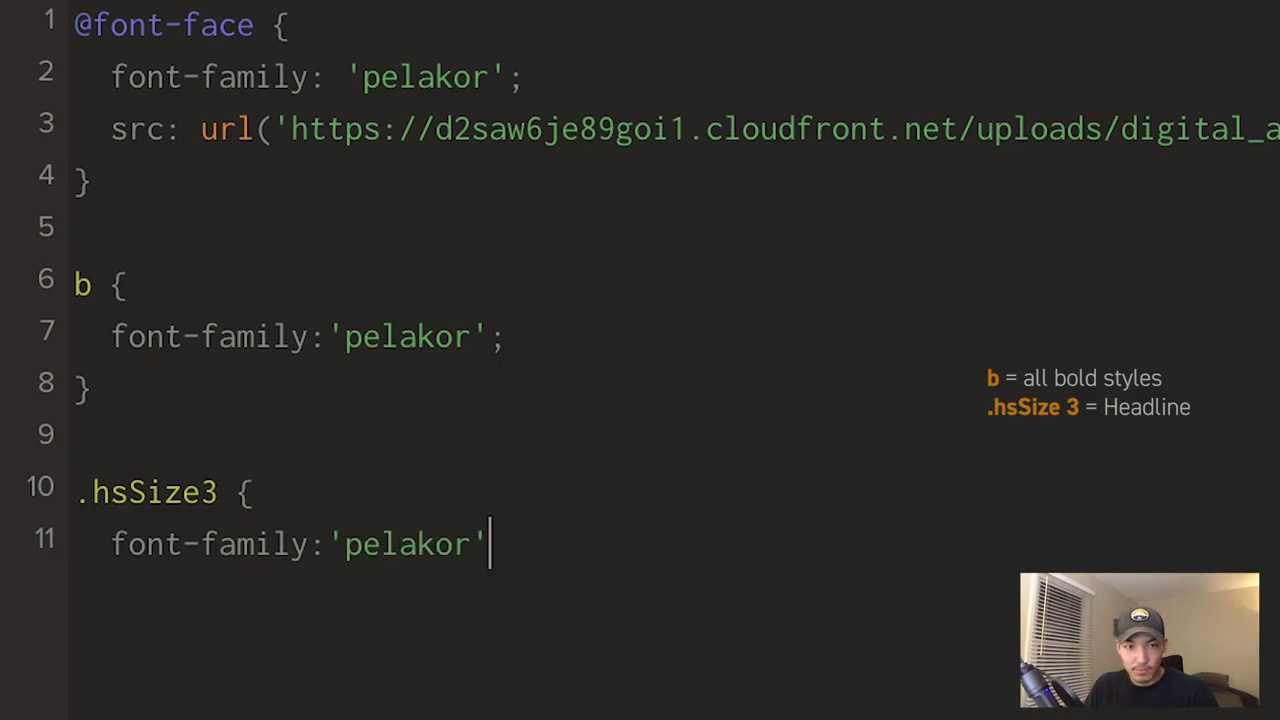
pyautogui.write(';')
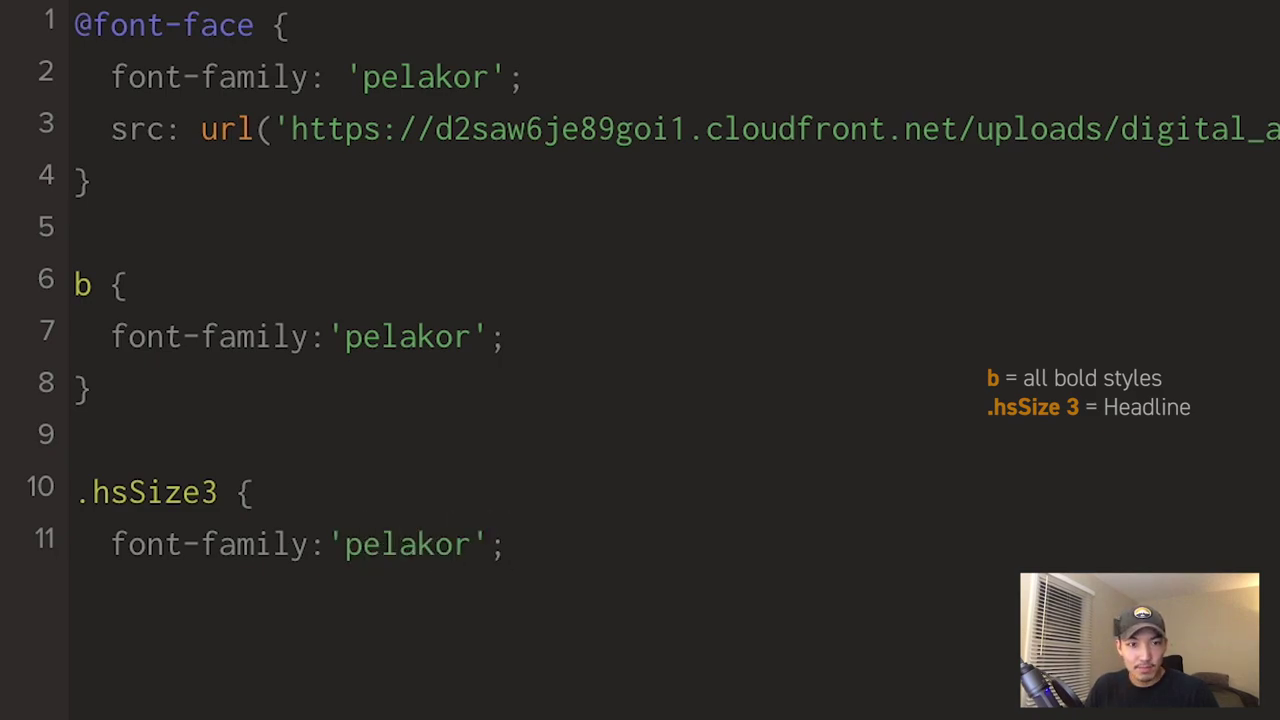
pyautogui.press('Return')
pyautogui.write('}')
# Add a .hsSize2 rule for sub-headings, reusing a copy of the font-family:'pelakor'; declaration from the .hsSize3 rule
pyautogui.press('Return')
pyautogui.press('Return')
pyautogui.write('.h')
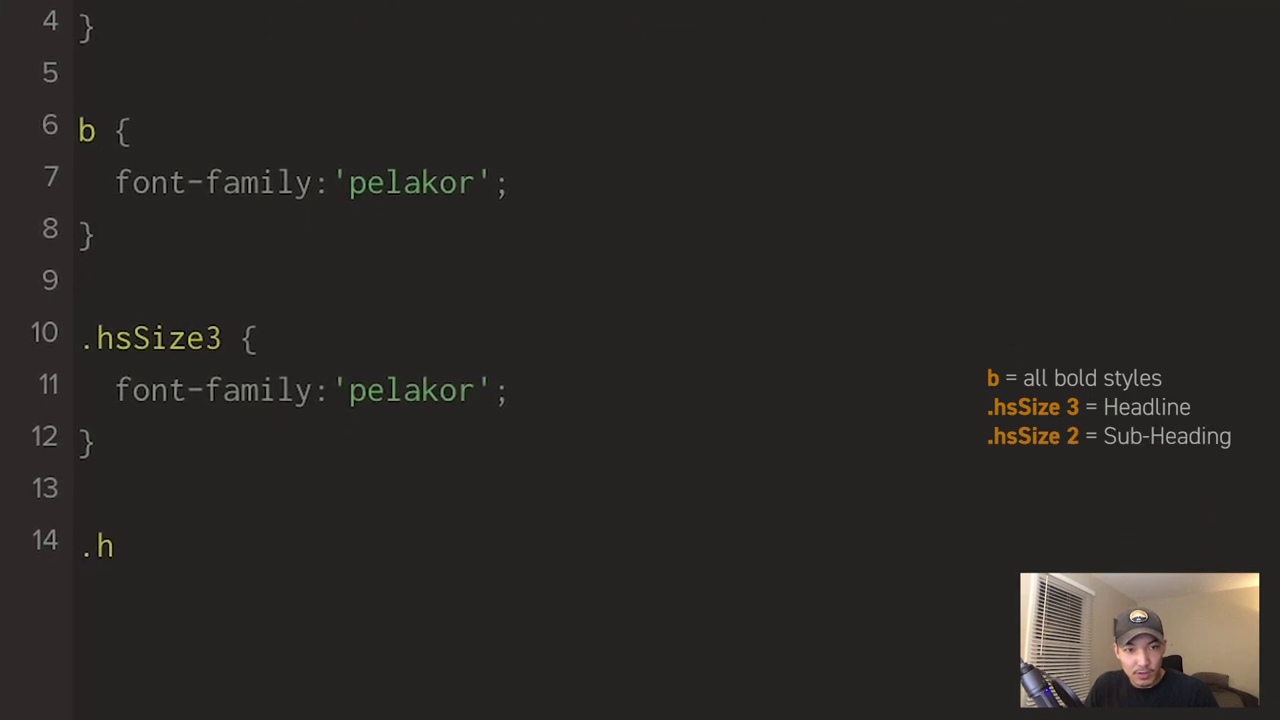
pyautogui.write('sSize2')
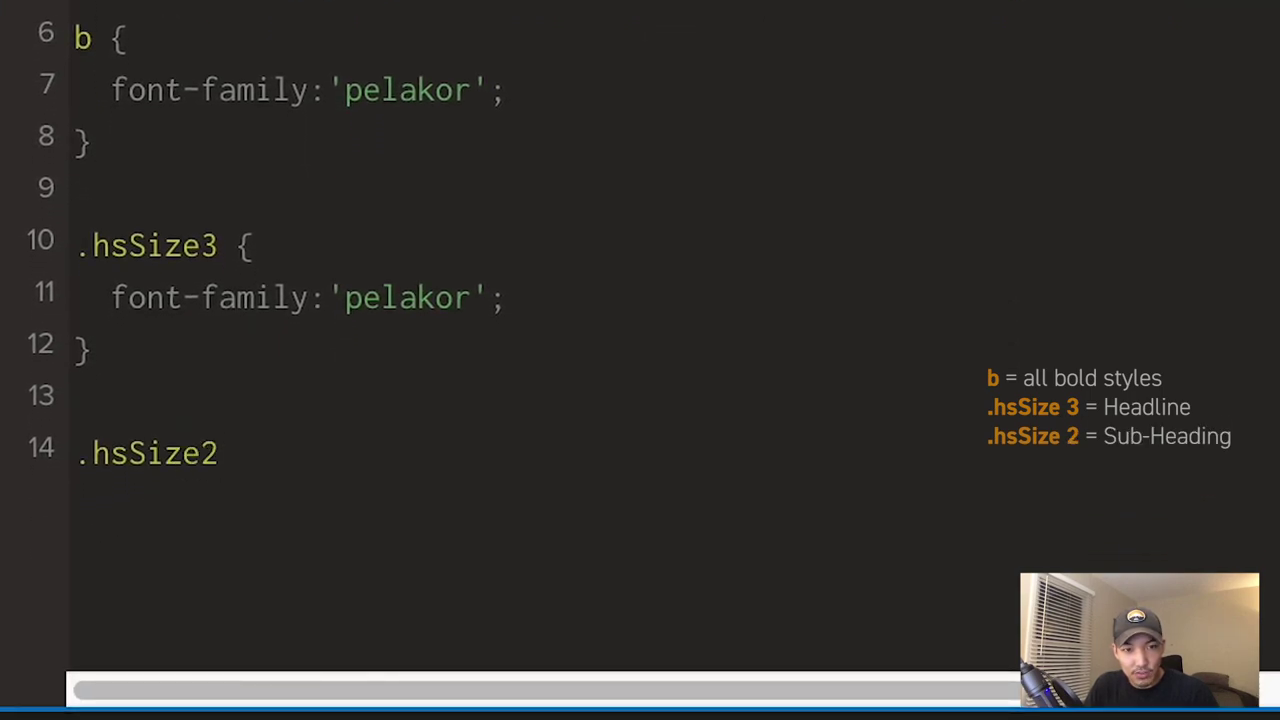
pyautogui.write(' {')
pyautogui.press('Return')
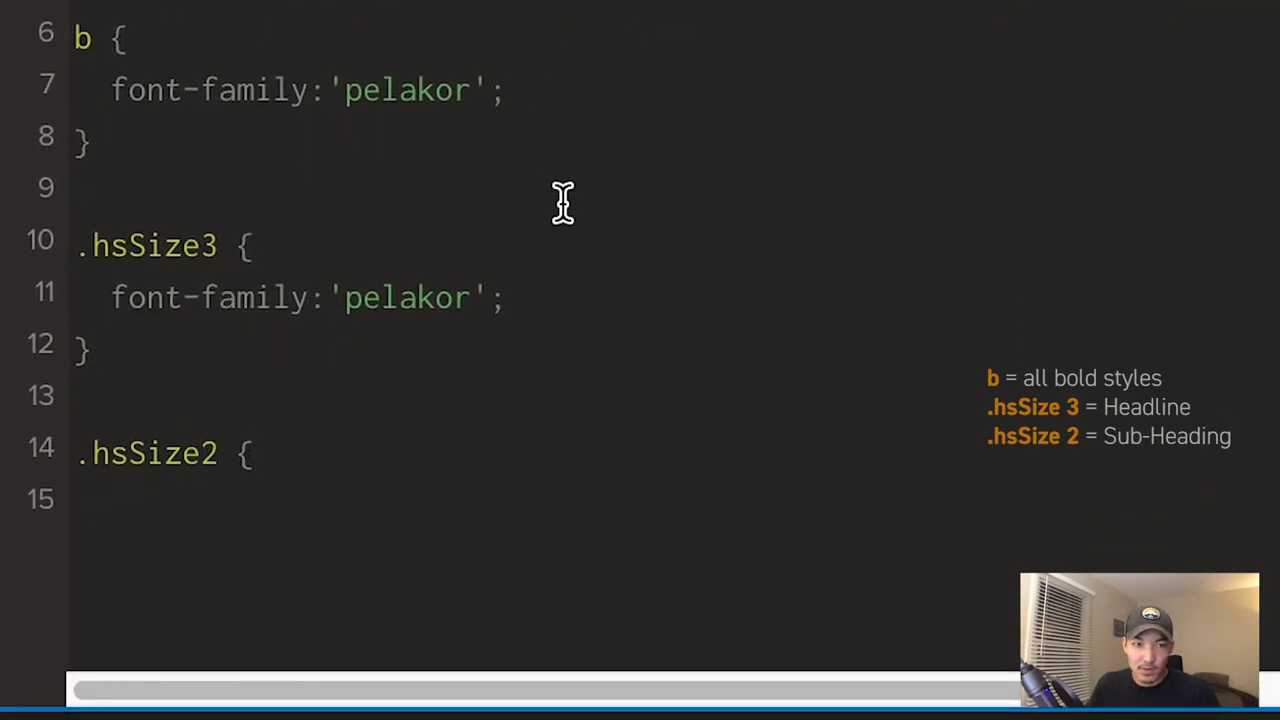
pyautogui.moveTo(509, 291); pyautogui.dragTo(93, 306)
pyautogui.press('super+c')
pyautogui.click(288, 477)
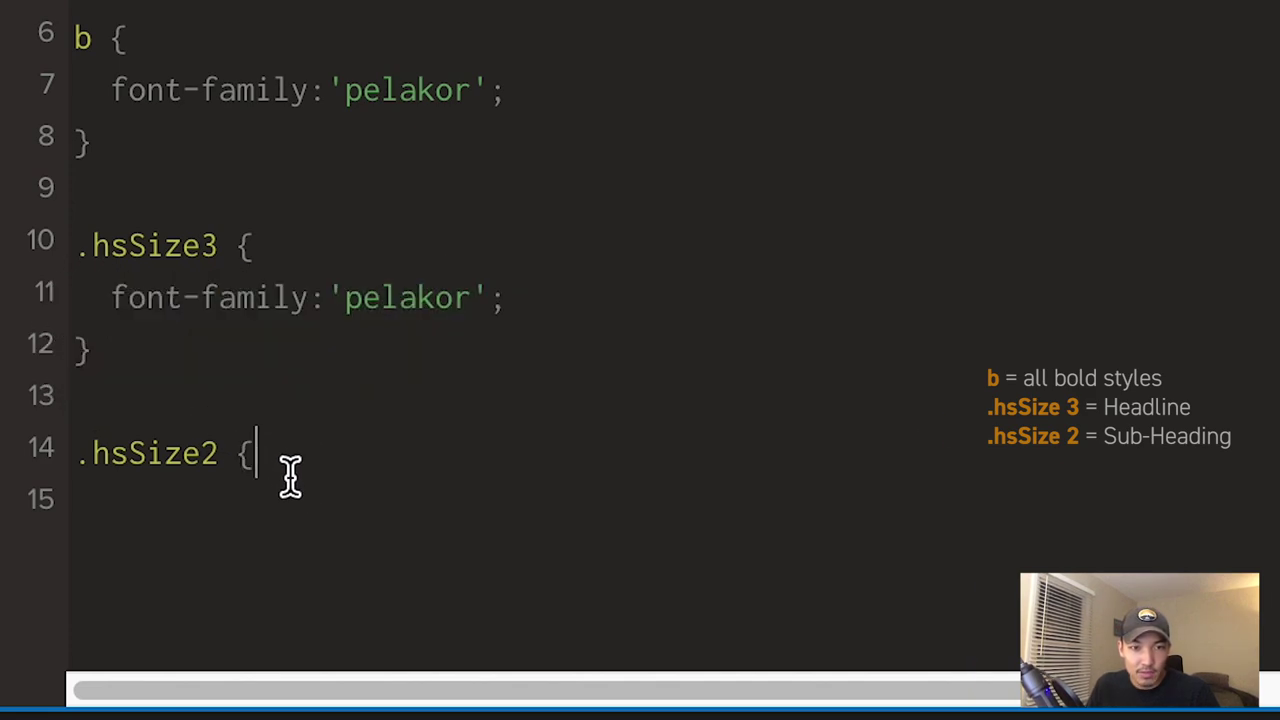
pyautogui.press('Return')
pyautogui.press('super+v')
# Add a .hsSize1 rule for paragraphs containing the copied font-family:'pelakor'; declaration
pyautogui.press('Return')
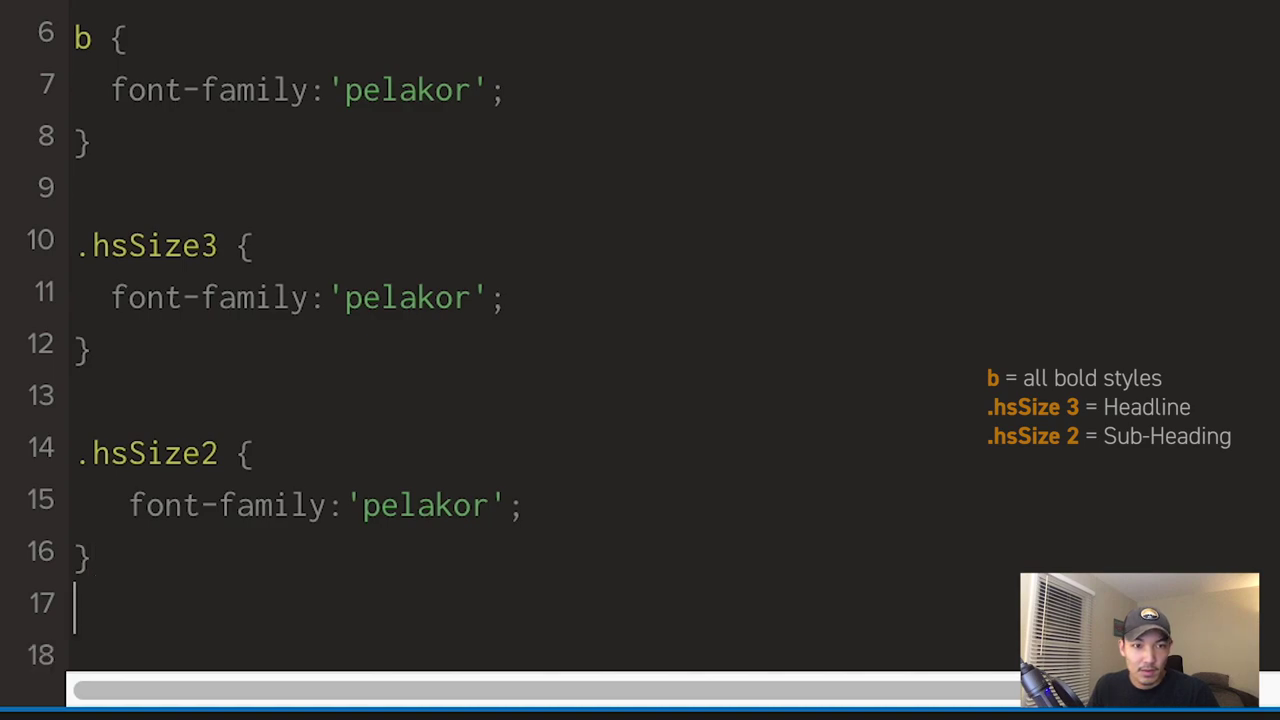
pyautogui.write('.h')
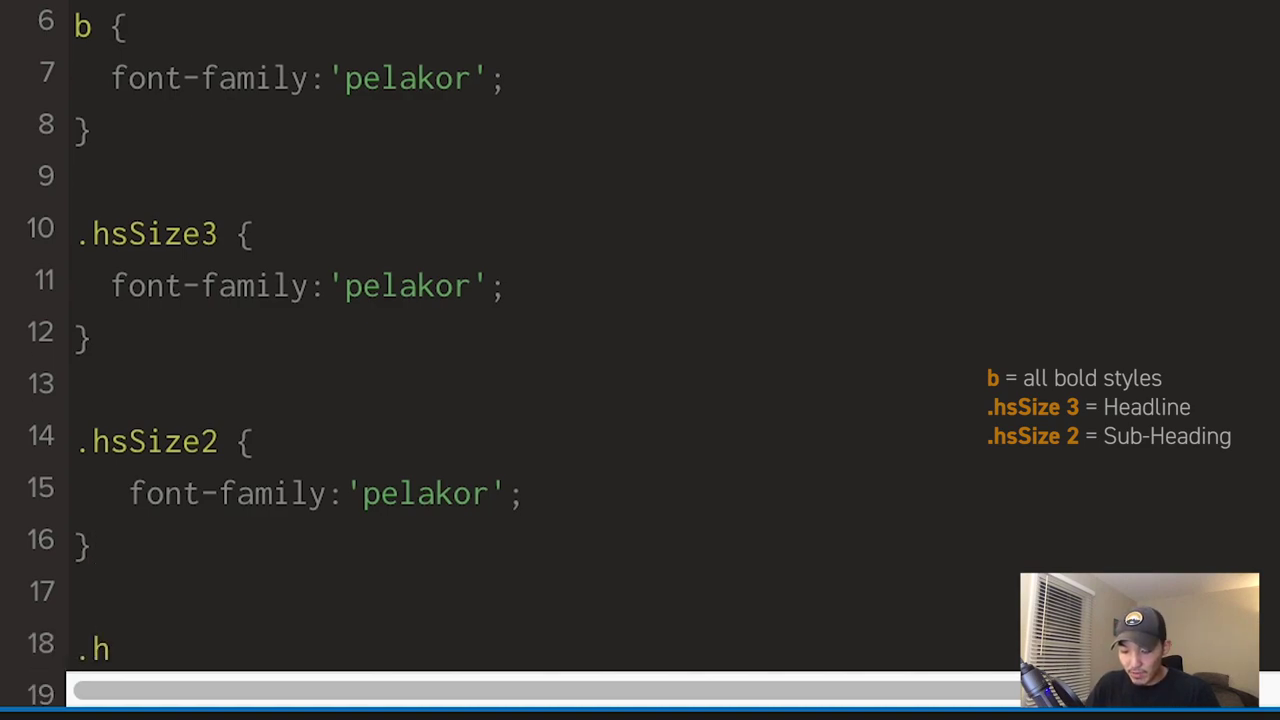
pyautogui.write('sSi')
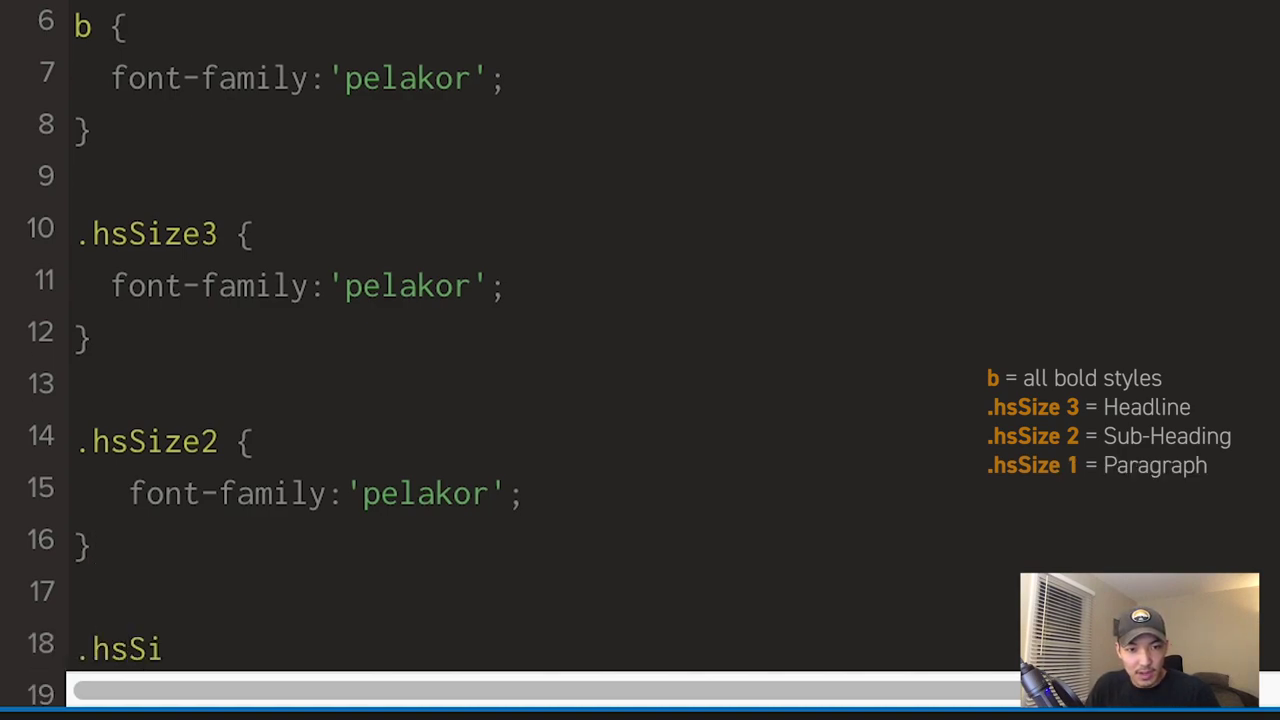
pyautogui.write('ze1 ')
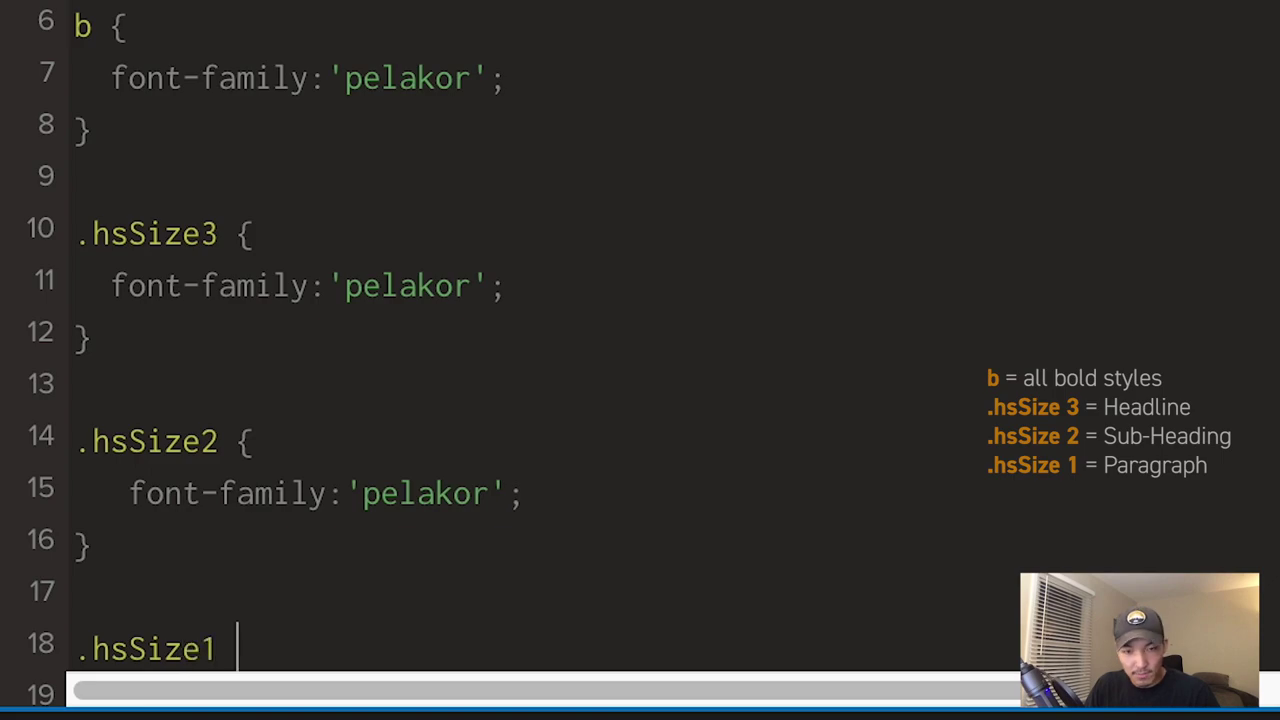
pyautogui.write('{')
pyautogui.press('Return')
pyautogui.hotkey('ctrl', 'v')
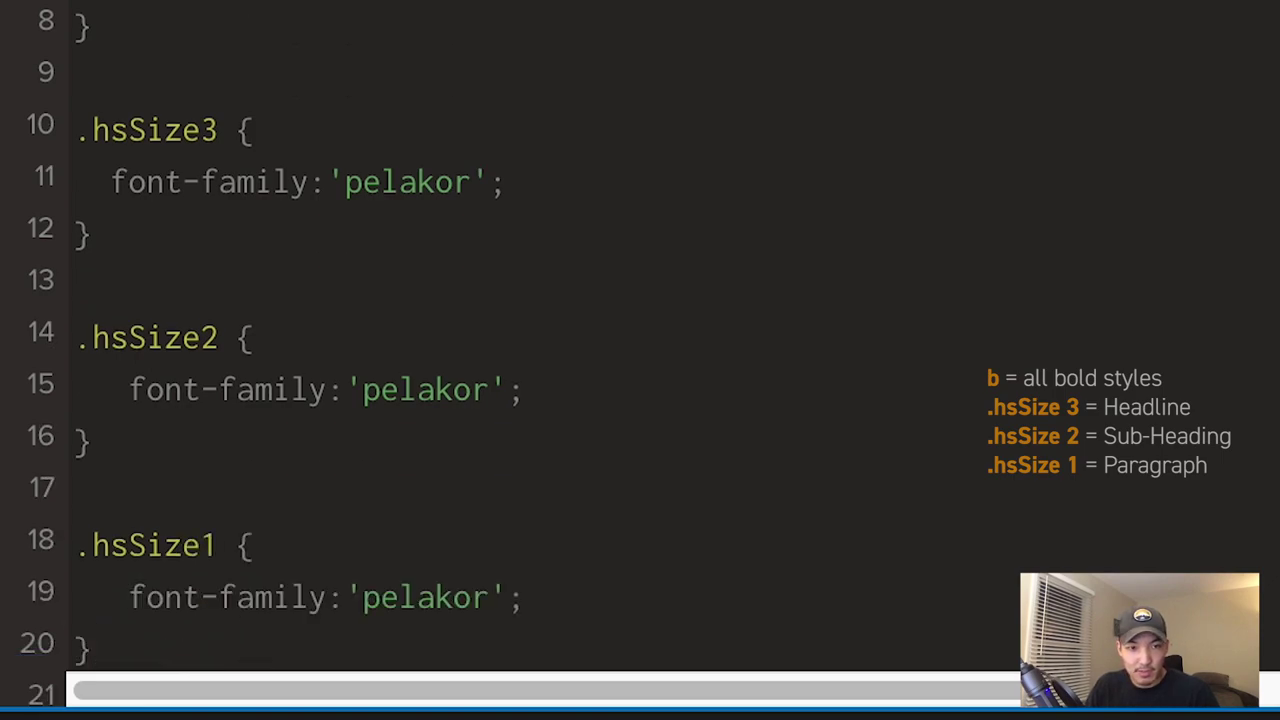
# Add an .elButtonMain rule for buttons with the copied font-family:'pelakor'; declaration, and close the custom CSS editor
pyautogui.press('Return')
pyautogui.press('Return')
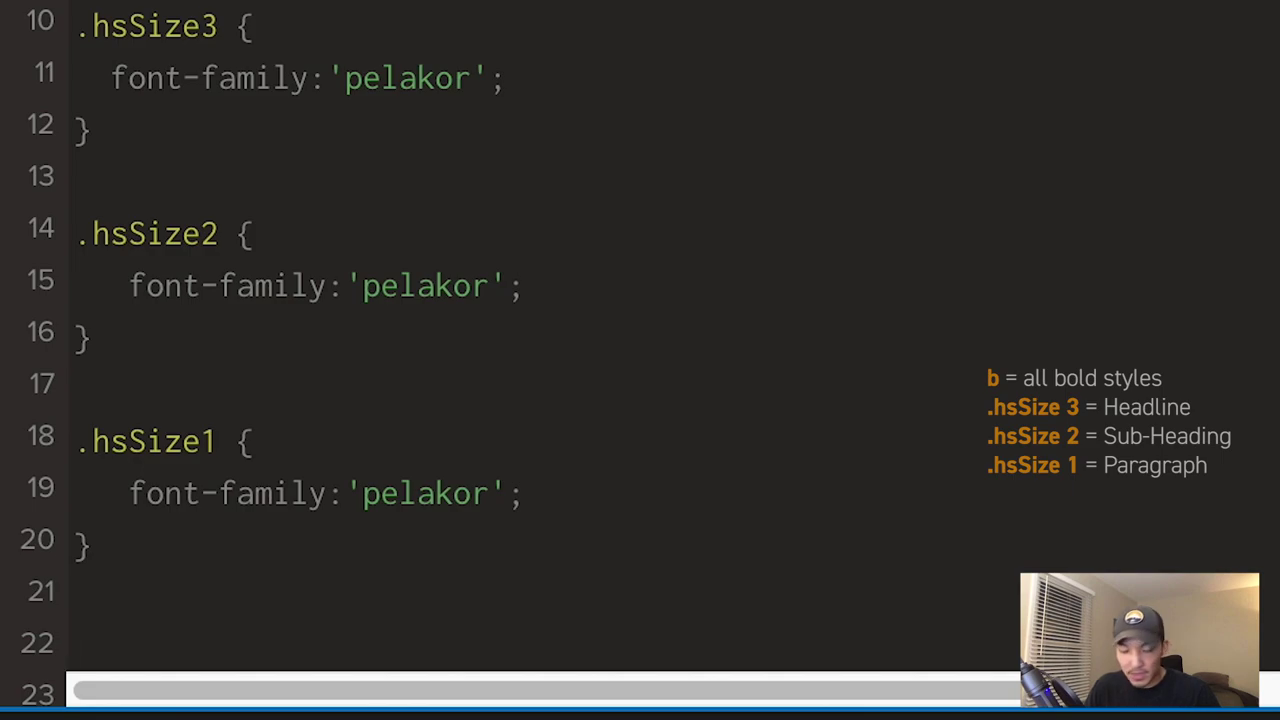
pyautogui.write('.el')
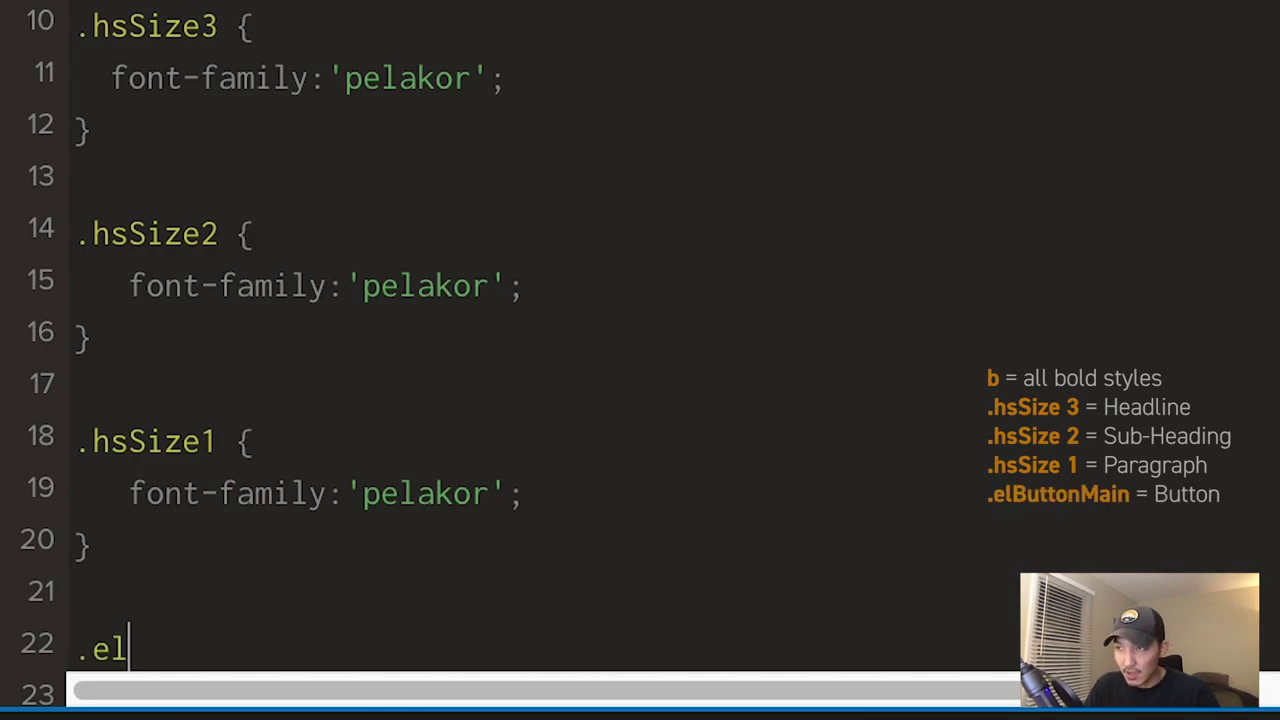
pyautogui.write('ButtonM')
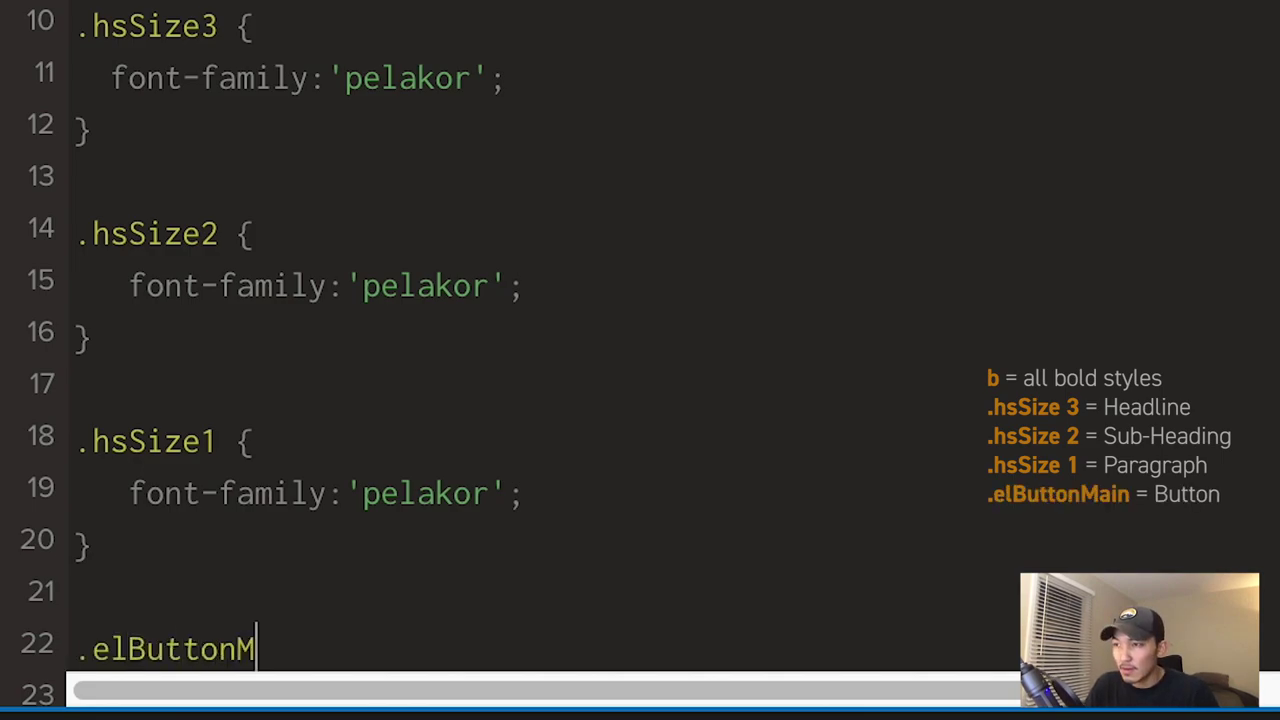
pyautogui.write('ain')
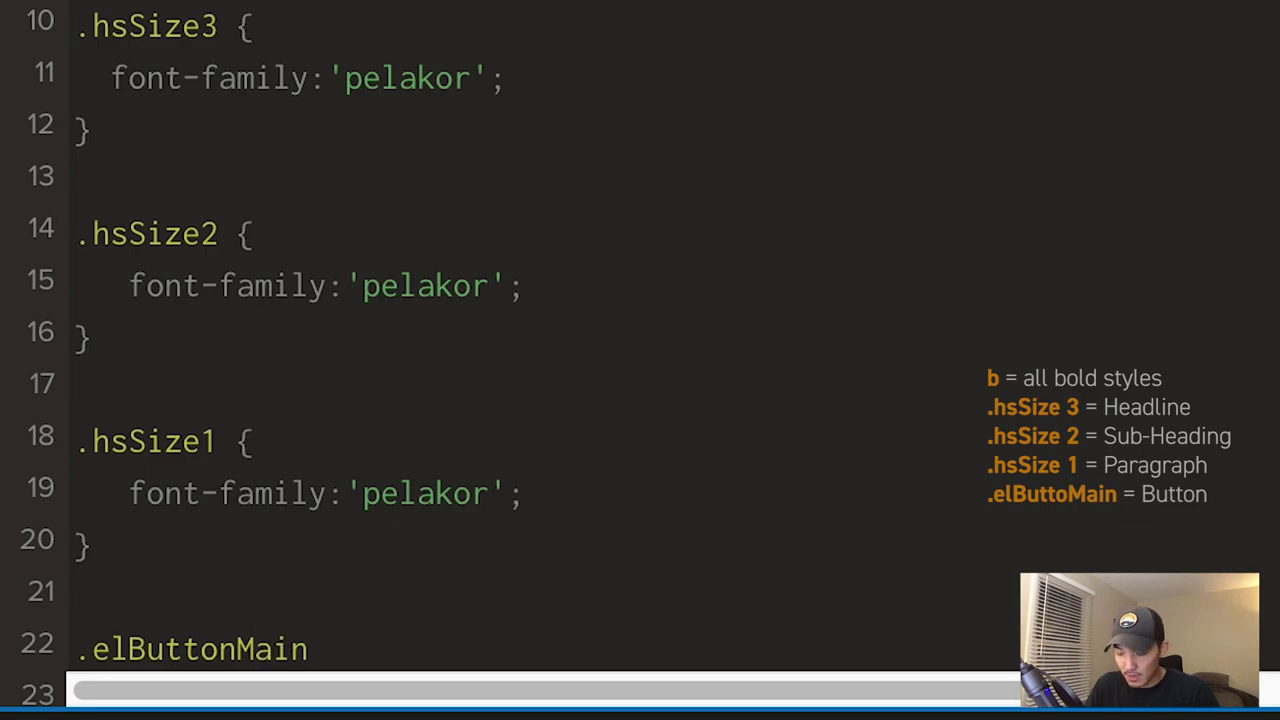
pyautogui.write(' {')
pyautogui.hotkey('ctrl', 'v')
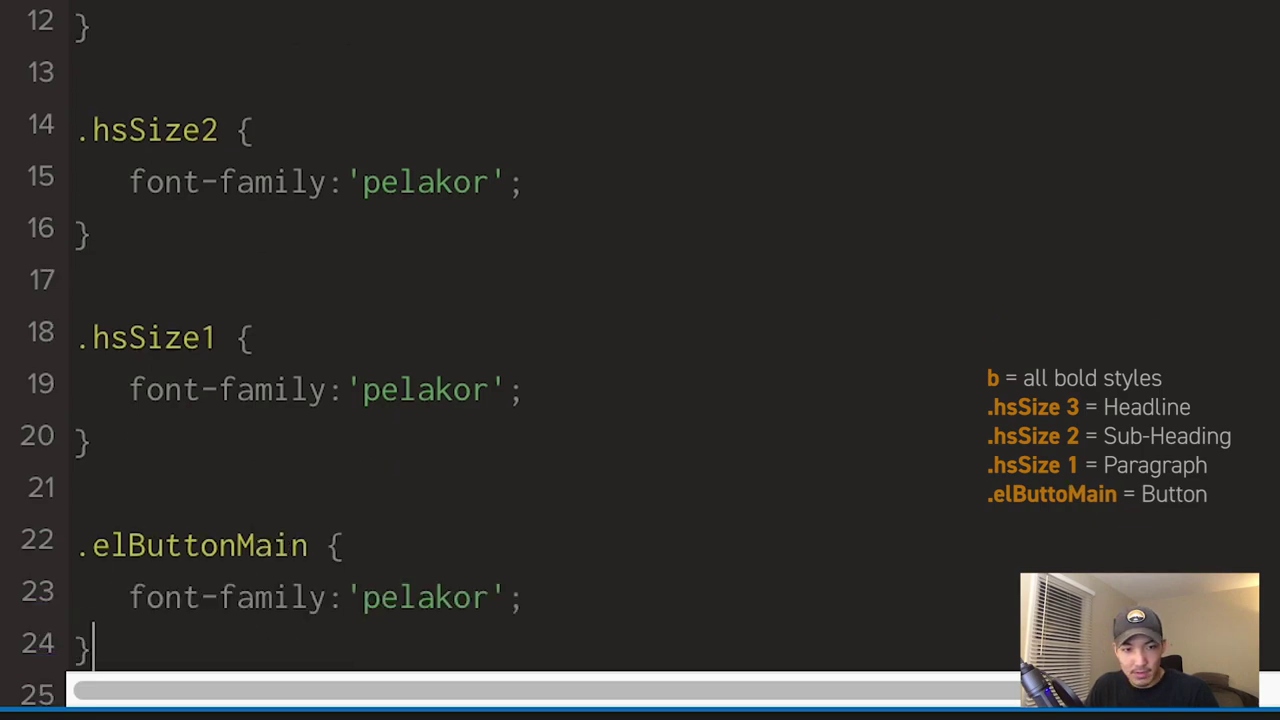
pyautogui.press('Return')
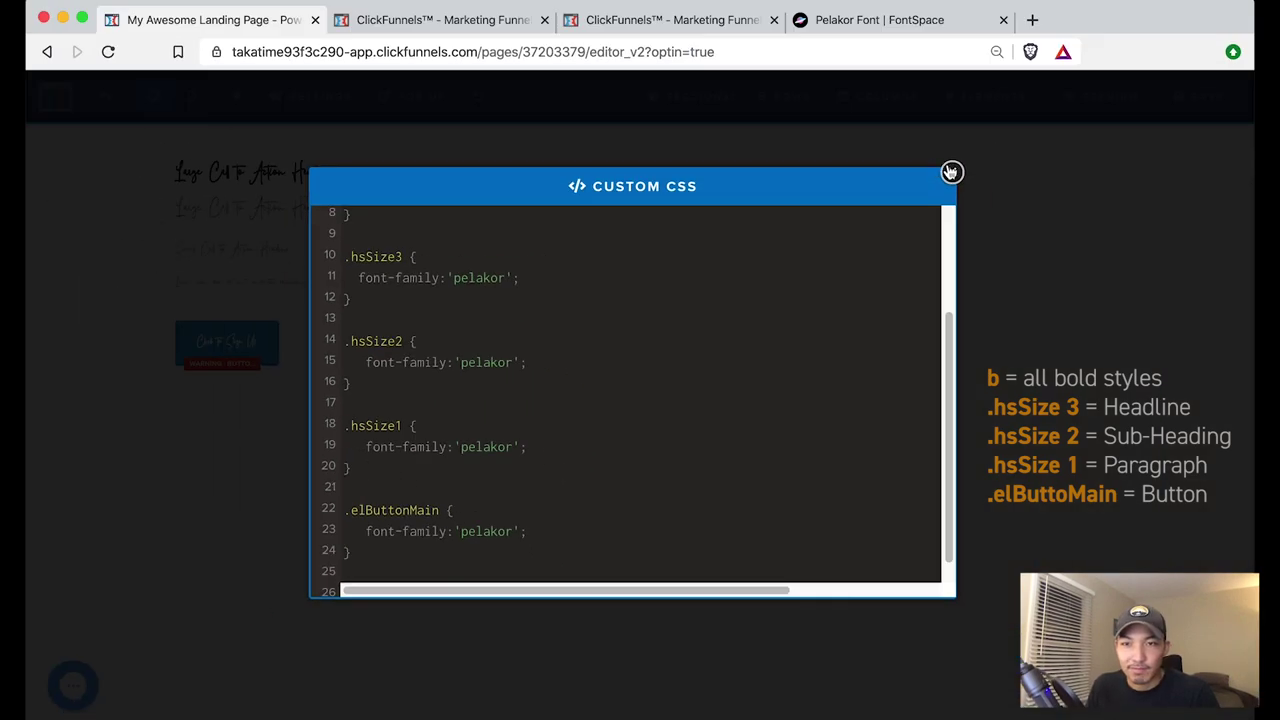
pyautogui.click(951, 171)
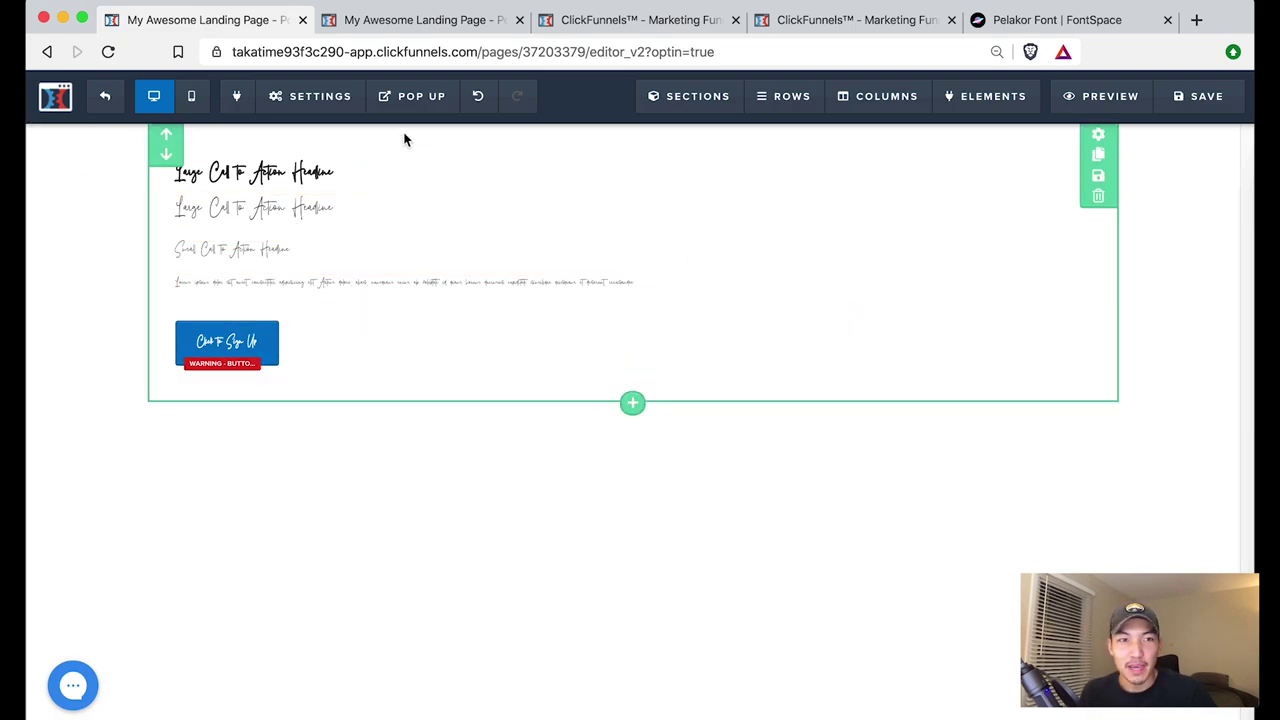
# Reopen the page's custom CSS, copy all of its code, and close the editor
pyautogui.click(343, 100)
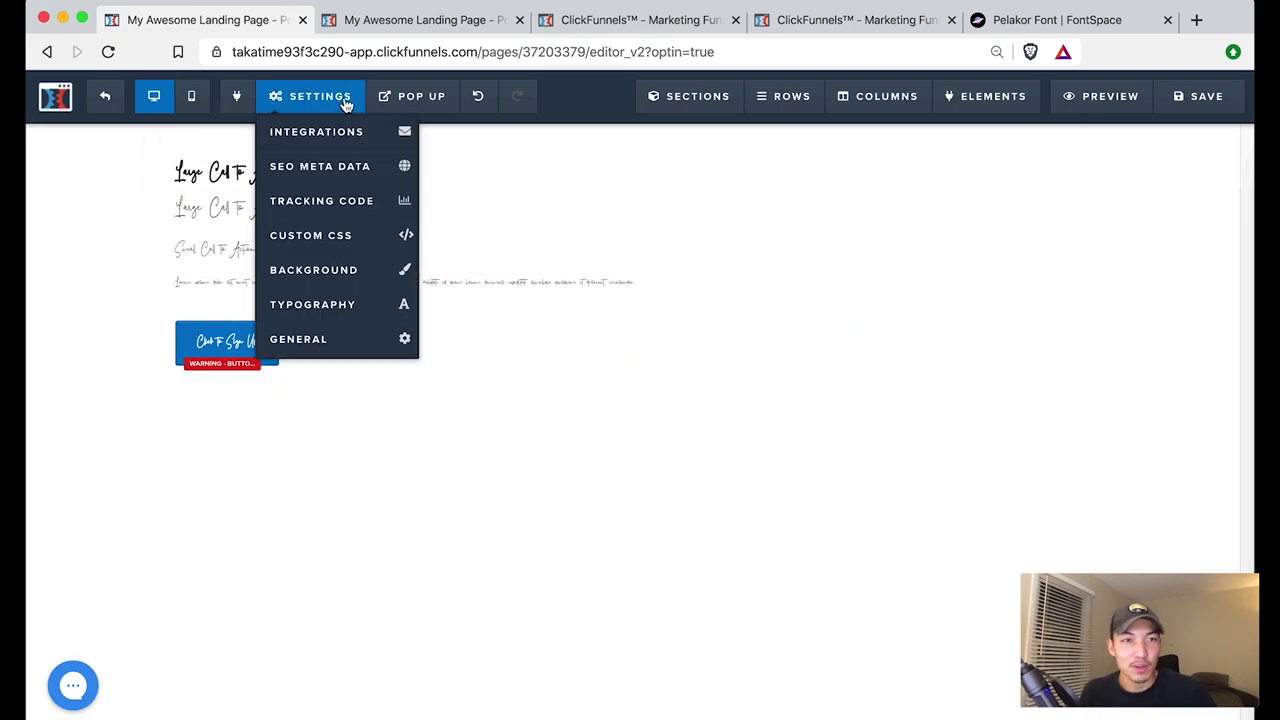
pyautogui.click(340, 235)
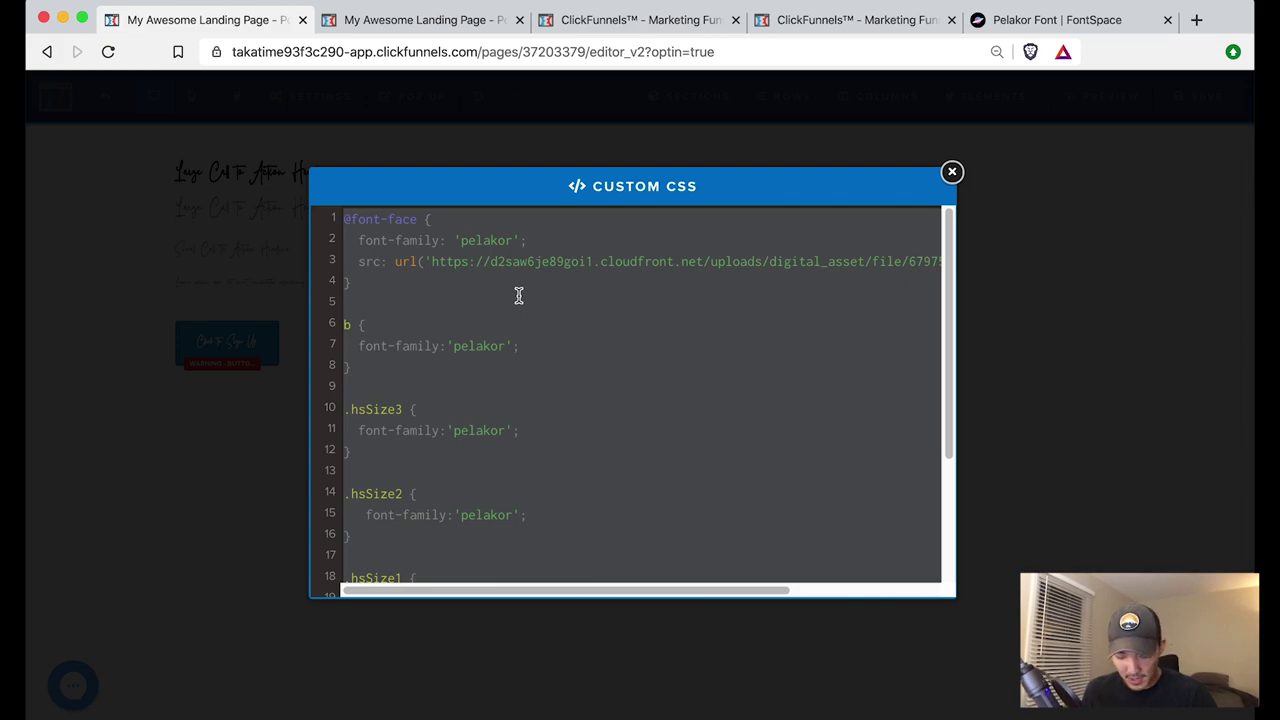
pyautogui.click(952, 174)
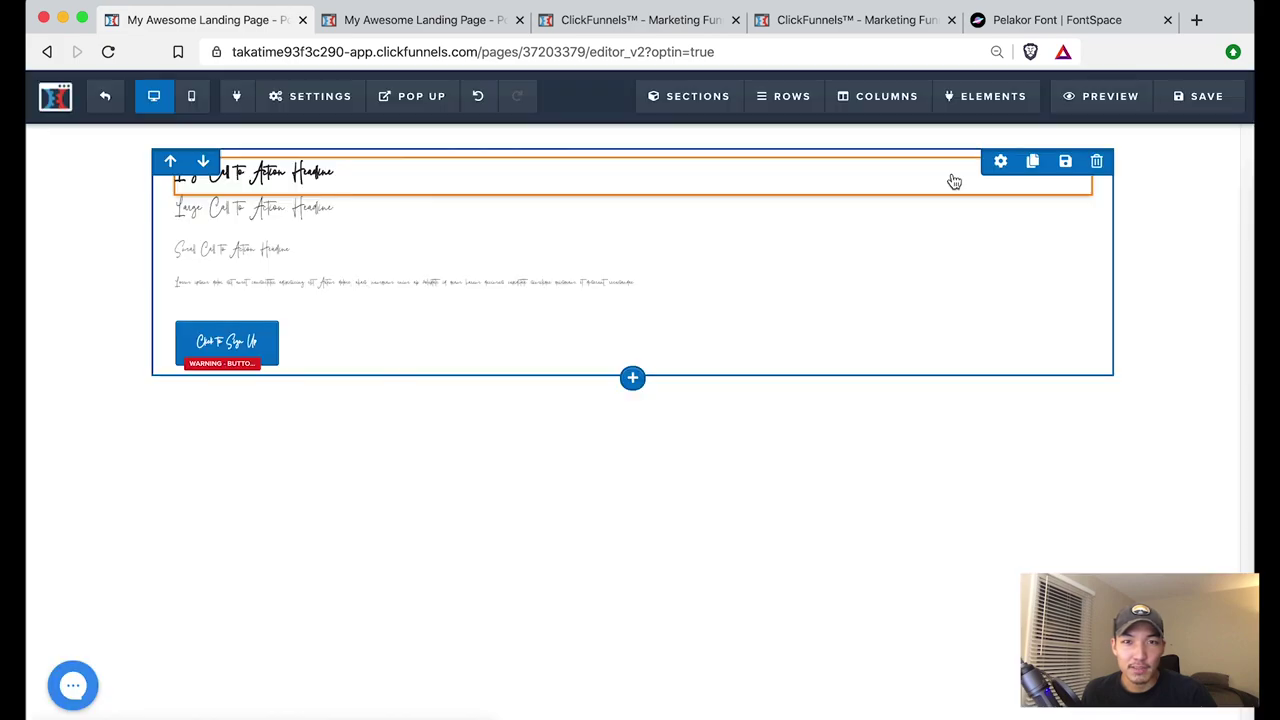
# Leave the Optin page's editor and open the optin 2 funnel step's page for editing
pyautogui.click(107, 98)
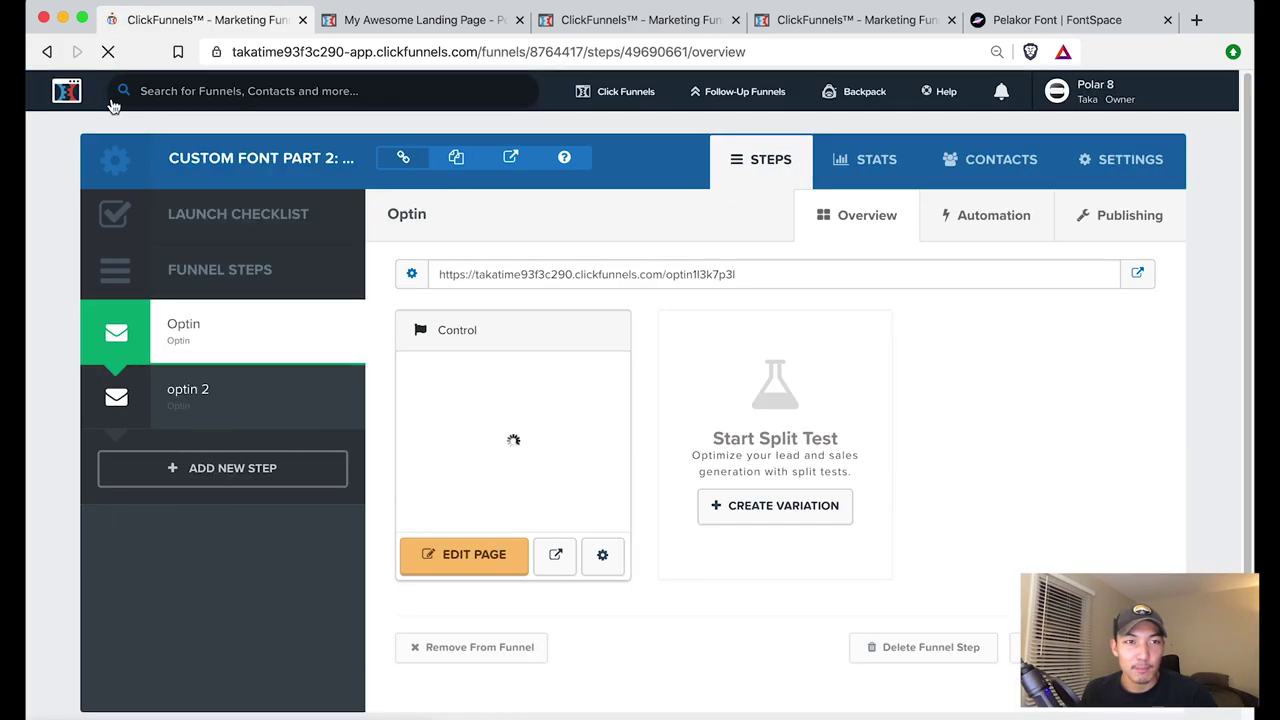
pyautogui.click(198, 405)
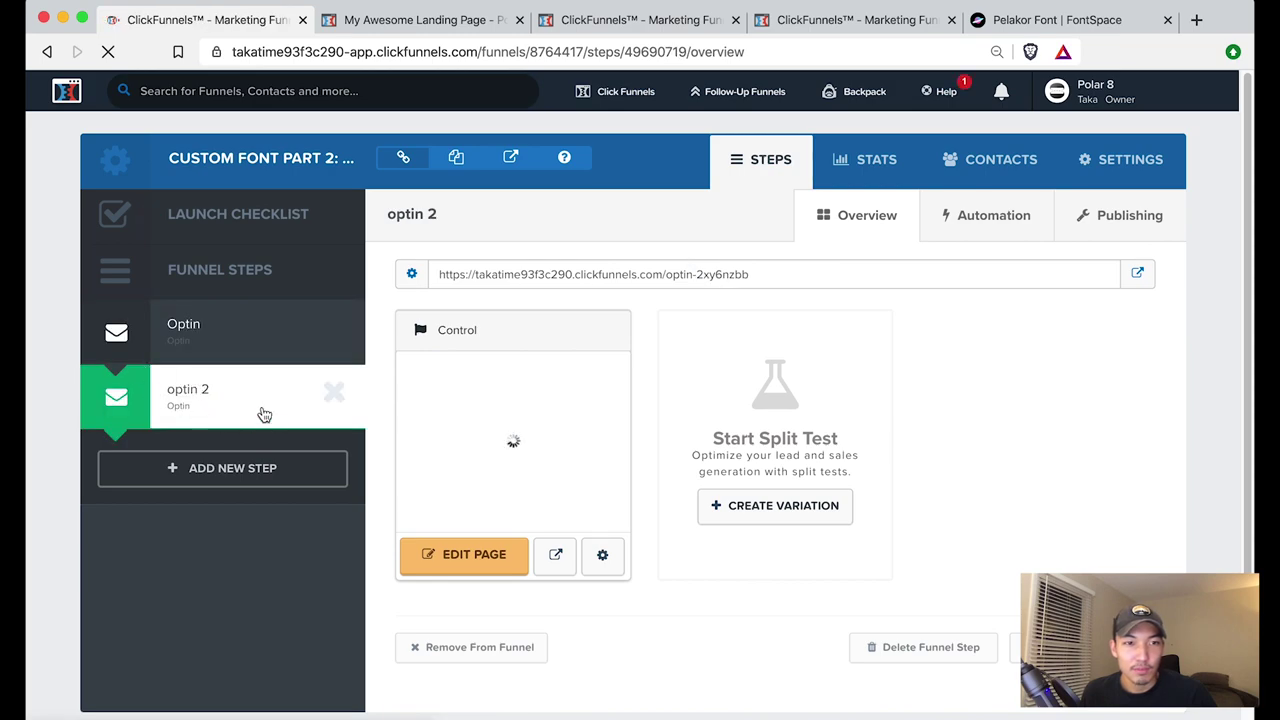
pyautogui.click(470, 554)
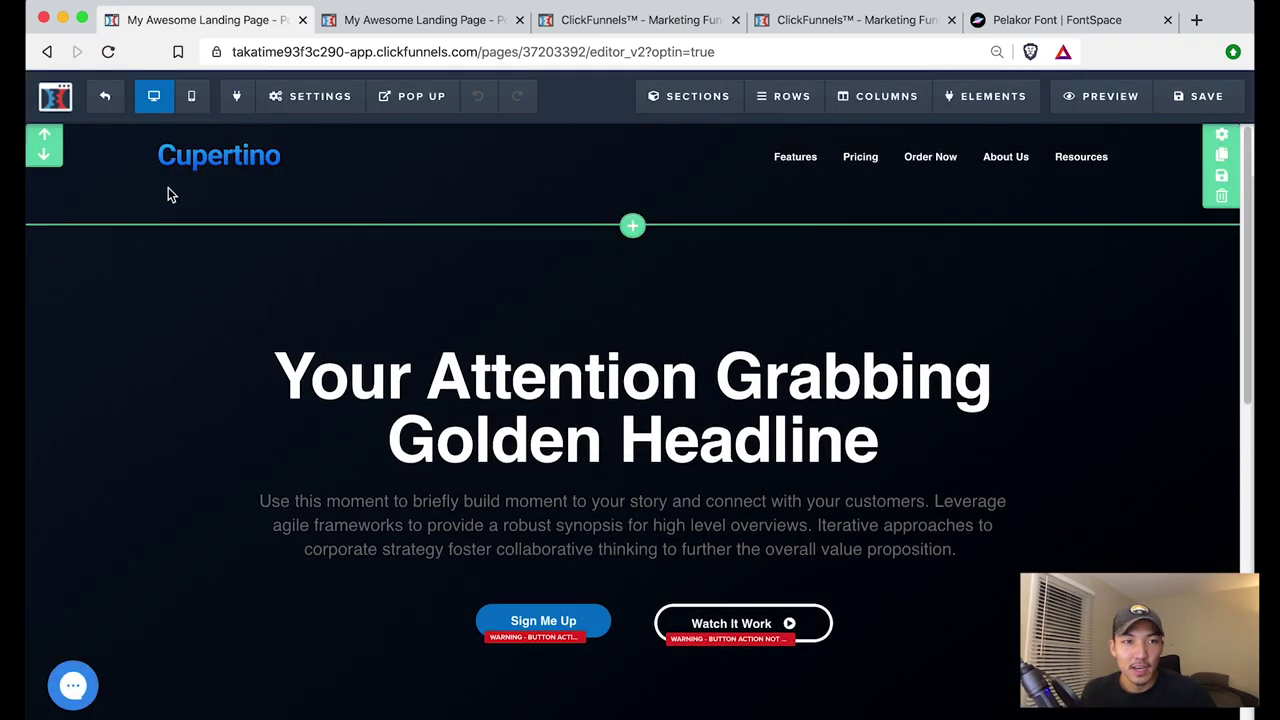
# Paste the copied pelakor font code below the existing .containerWrapper rule in the optin 2 page's custom CSS
pyautogui.click(322, 100)
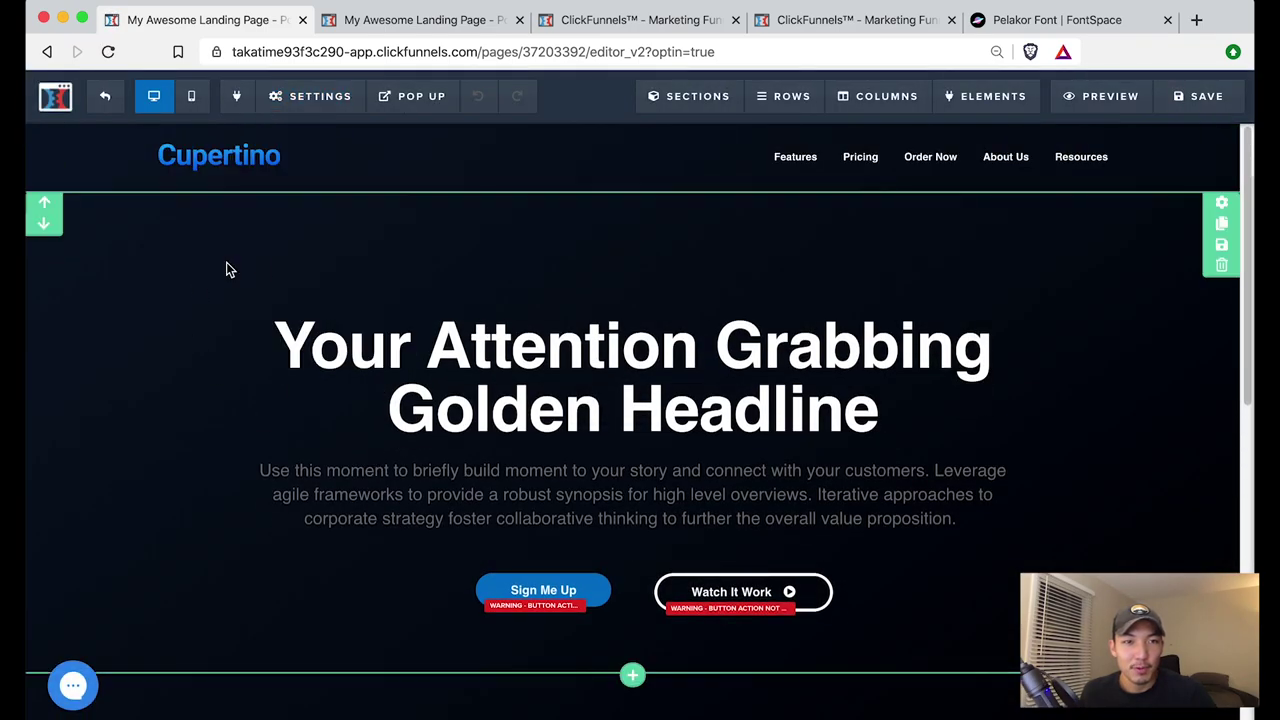
pyautogui.moveTo(318, 100)
pyautogui.click(352, 238)
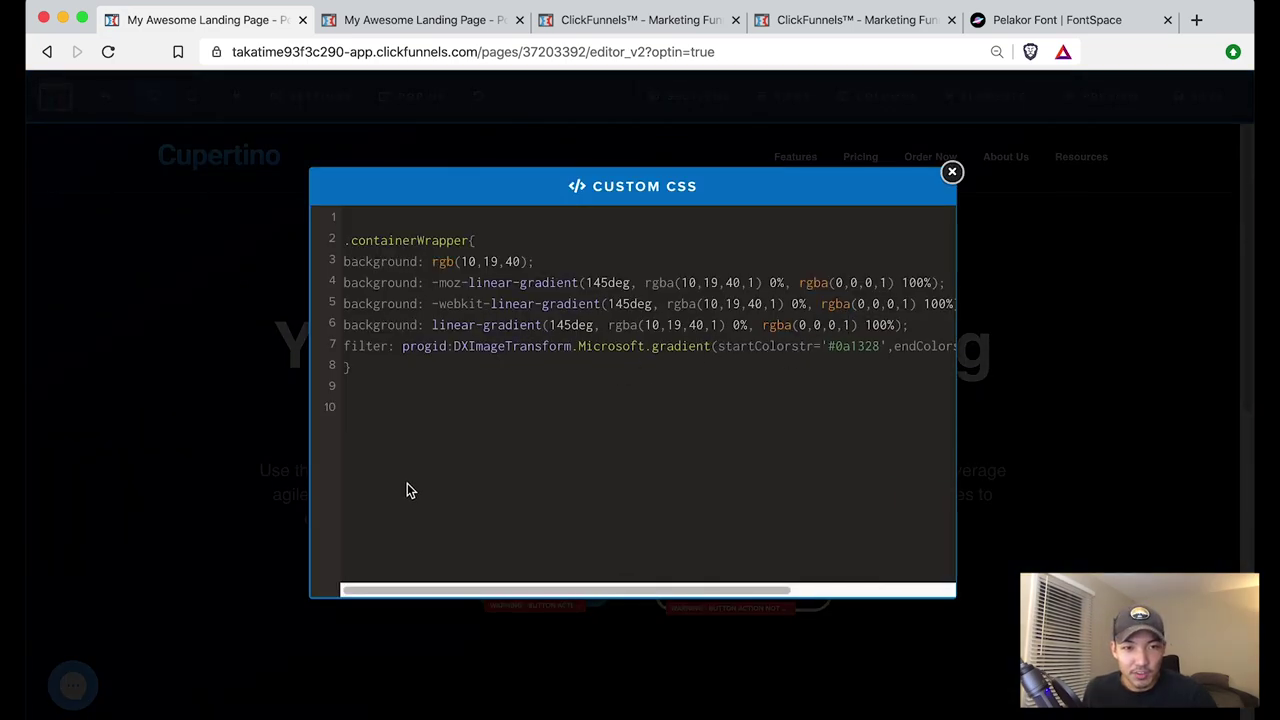
pyautogui.press('Return')
pyautogui.press('Return')
pyautogui.press('super+v')
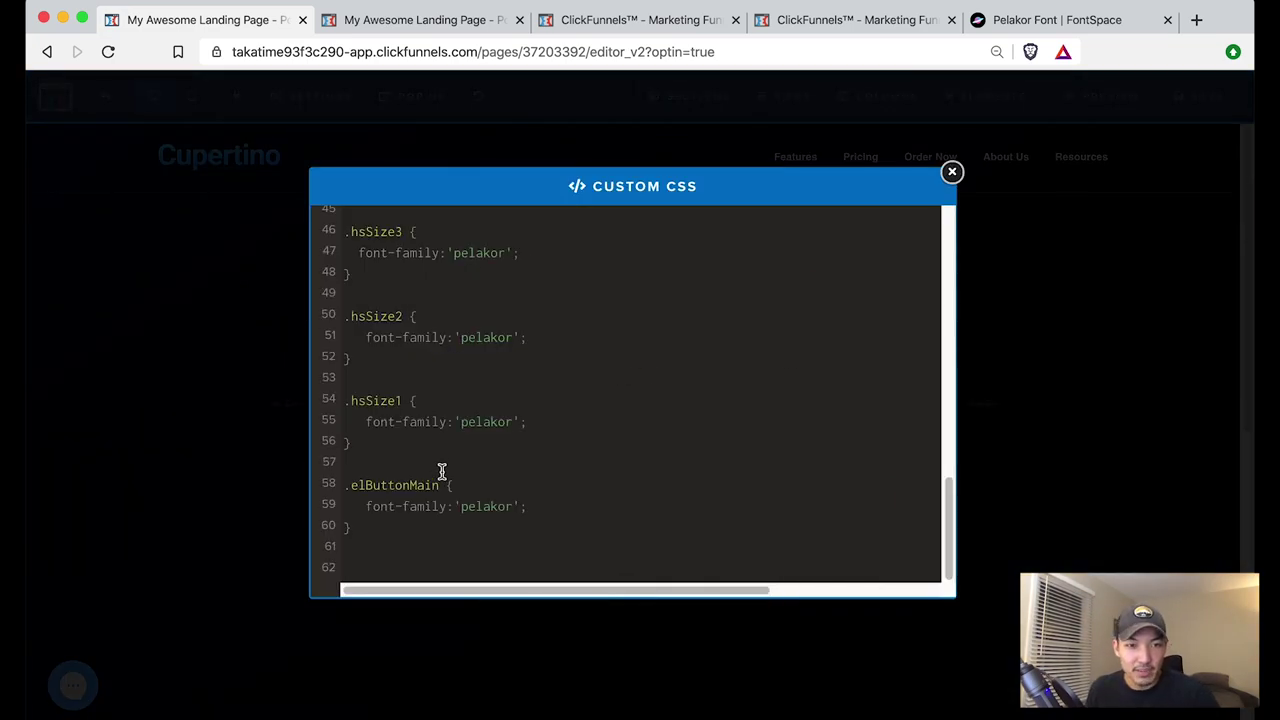
# Delete the pasted .hsSize1 and .elButtonMain rules from the custom CSS
pyautogui.scroll(5, 443, 471)
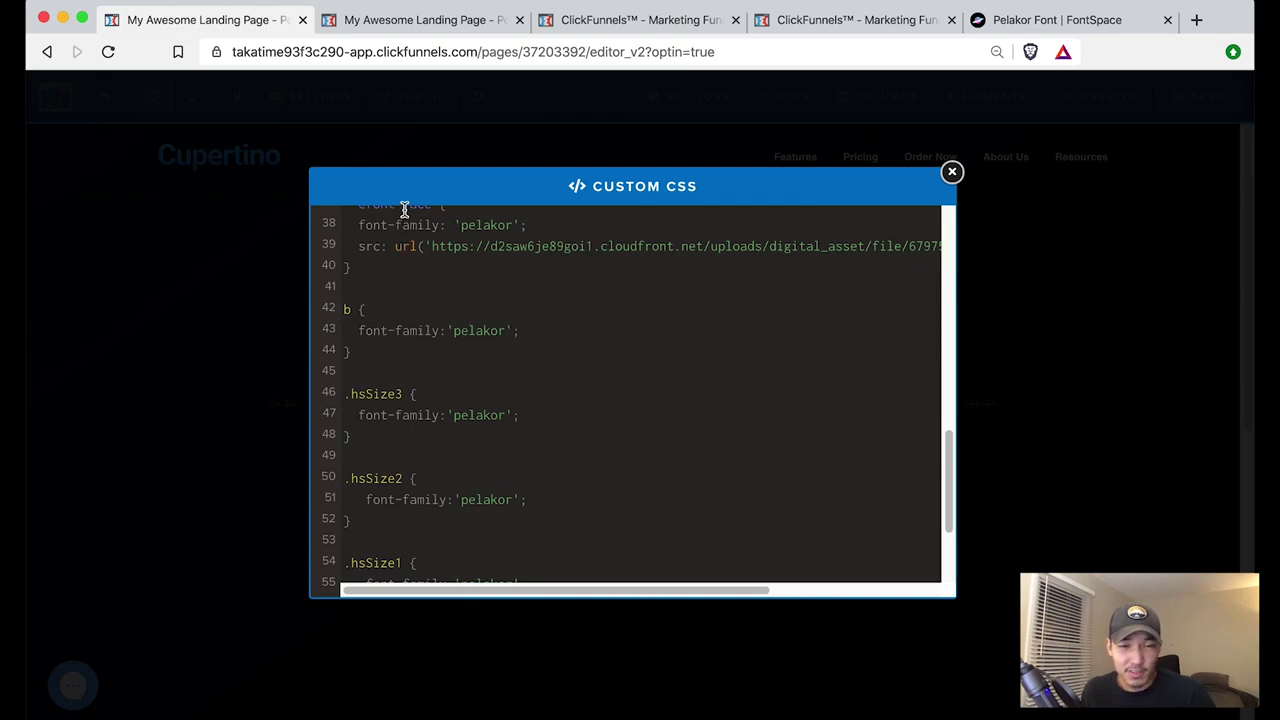
pyautogui.moveTo(352, 546); pyautogui.dragTo(334, 357)
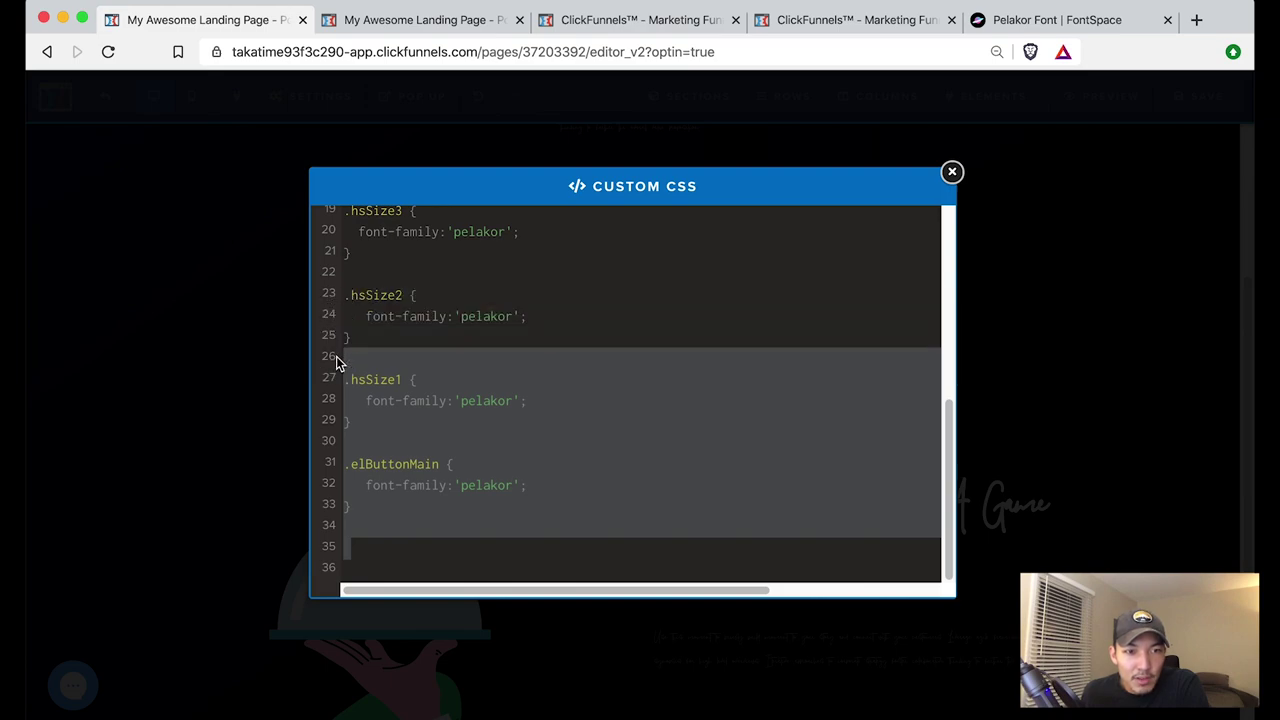
pyautogui.press('BackSpace')
pyautogui.moveTo(420, 440); pyautogui.dragTo(349, 400)
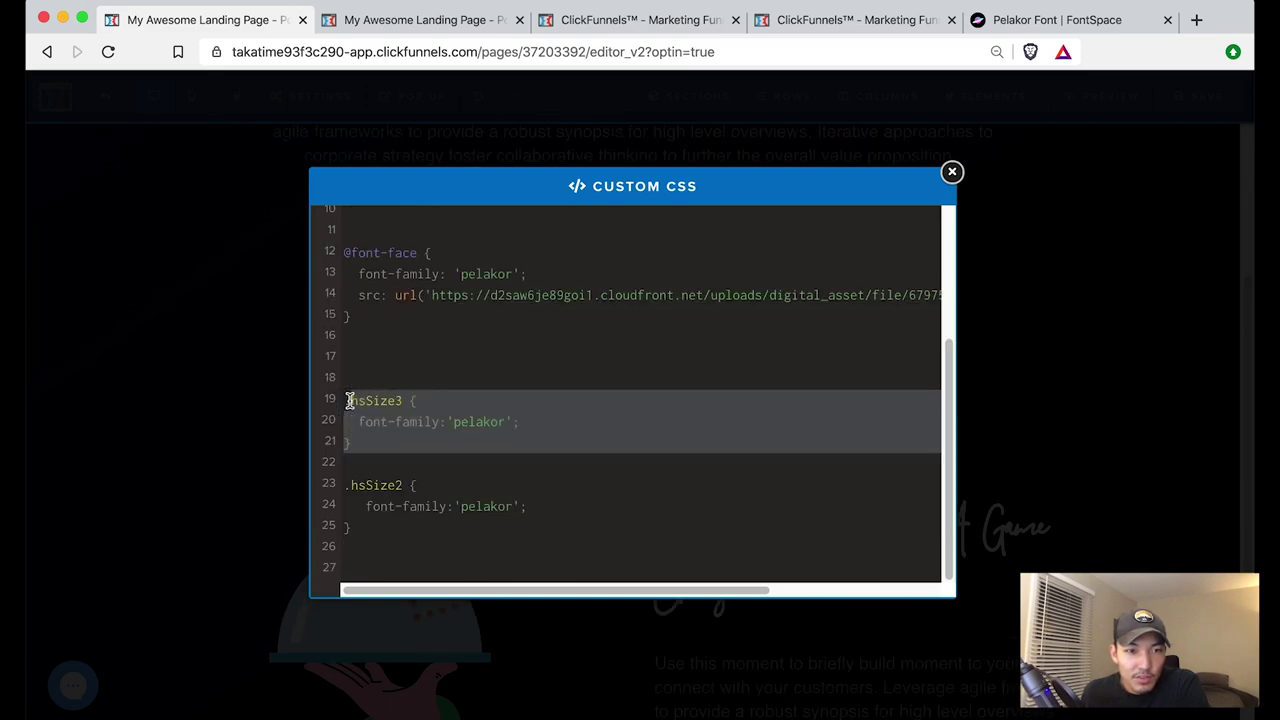
pyautogui.press('BackSpace')
pyautogui.press('BackSpace')
pyautogui.press('BackSpace')
pyautogui.press('BackSpace')
pyautogui.press('BackSpace')
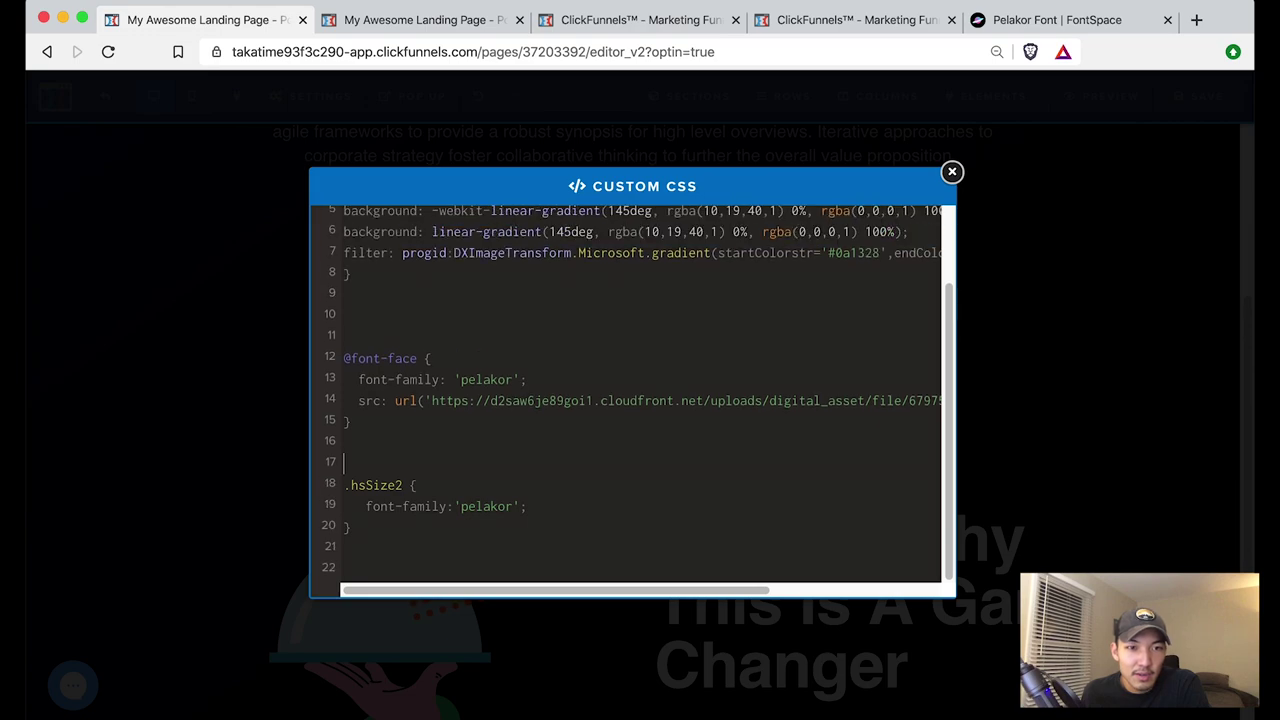
pyautogui.click(952, 172)
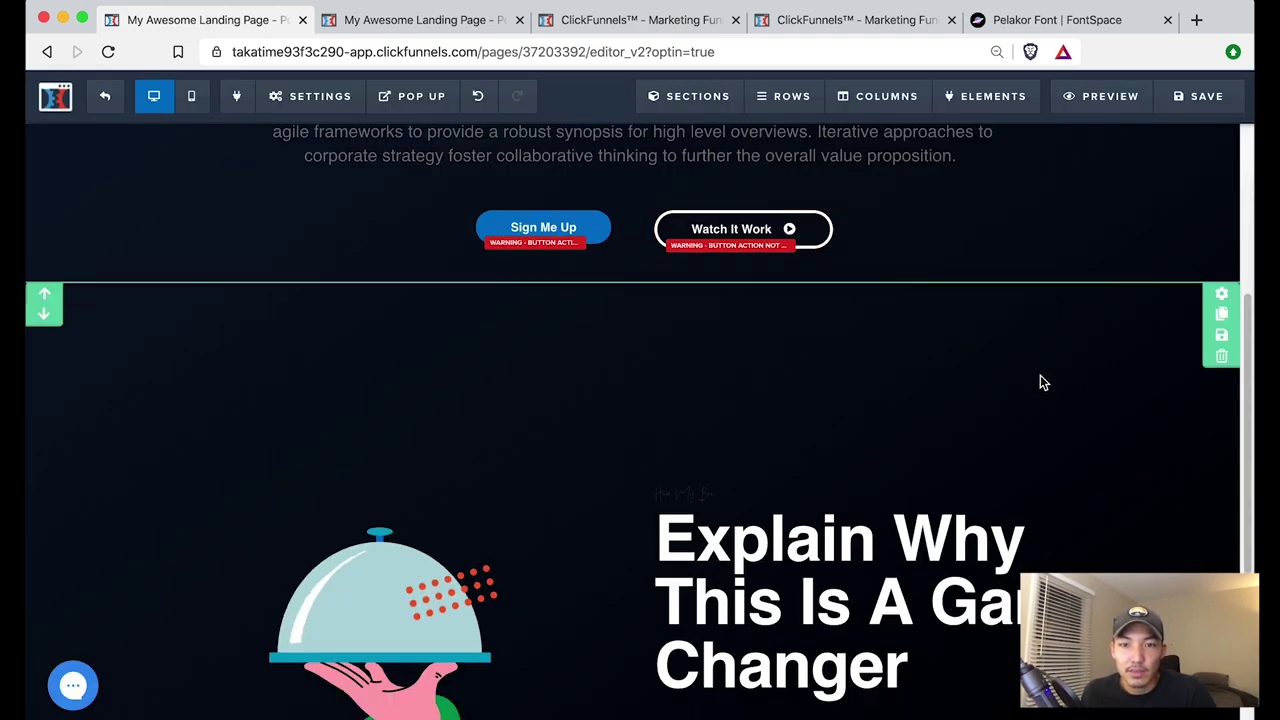
# Set the text color of the small "Hold My Beer" sub-headline above "Explain Why This Is A Game Changer" to orange
pyautogui.scroll(-2, 1035, 377)
pyautogui.scroll(-1, 1023, 376)
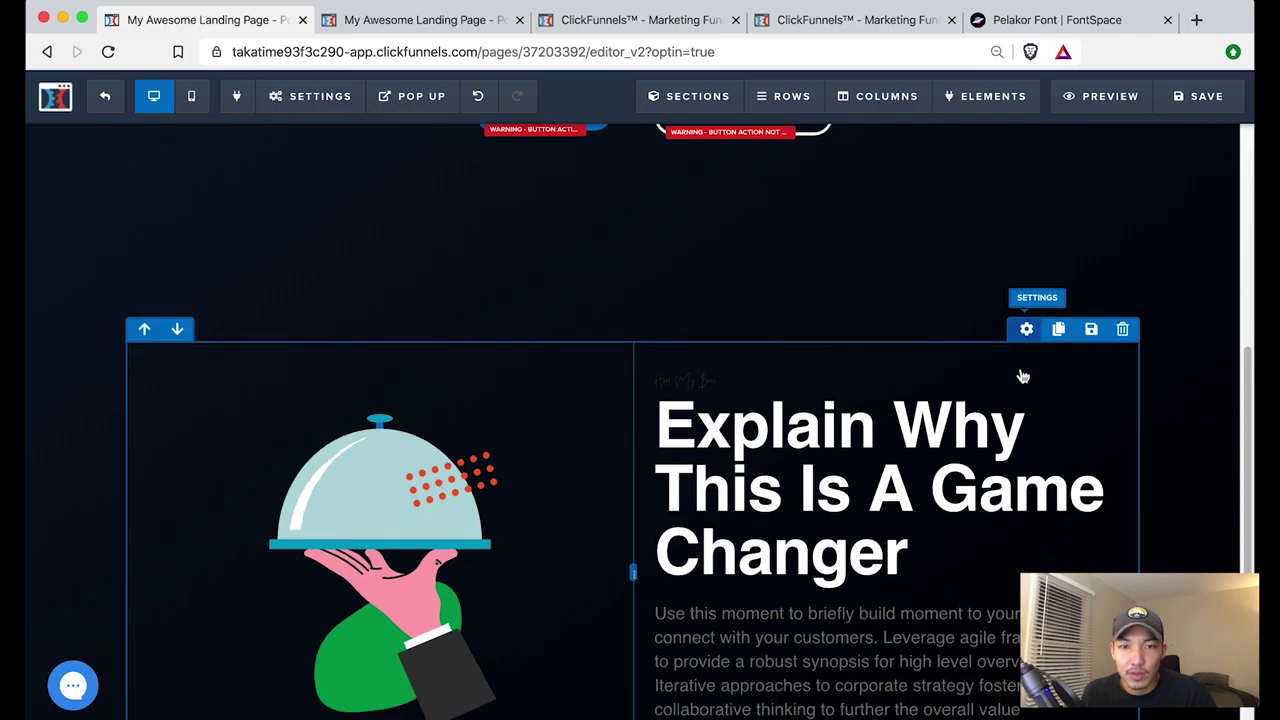
pyautogui.click(732, 384)
pyautogui.tripleClick(732, 384)
pyautogui.click(1095, 363)
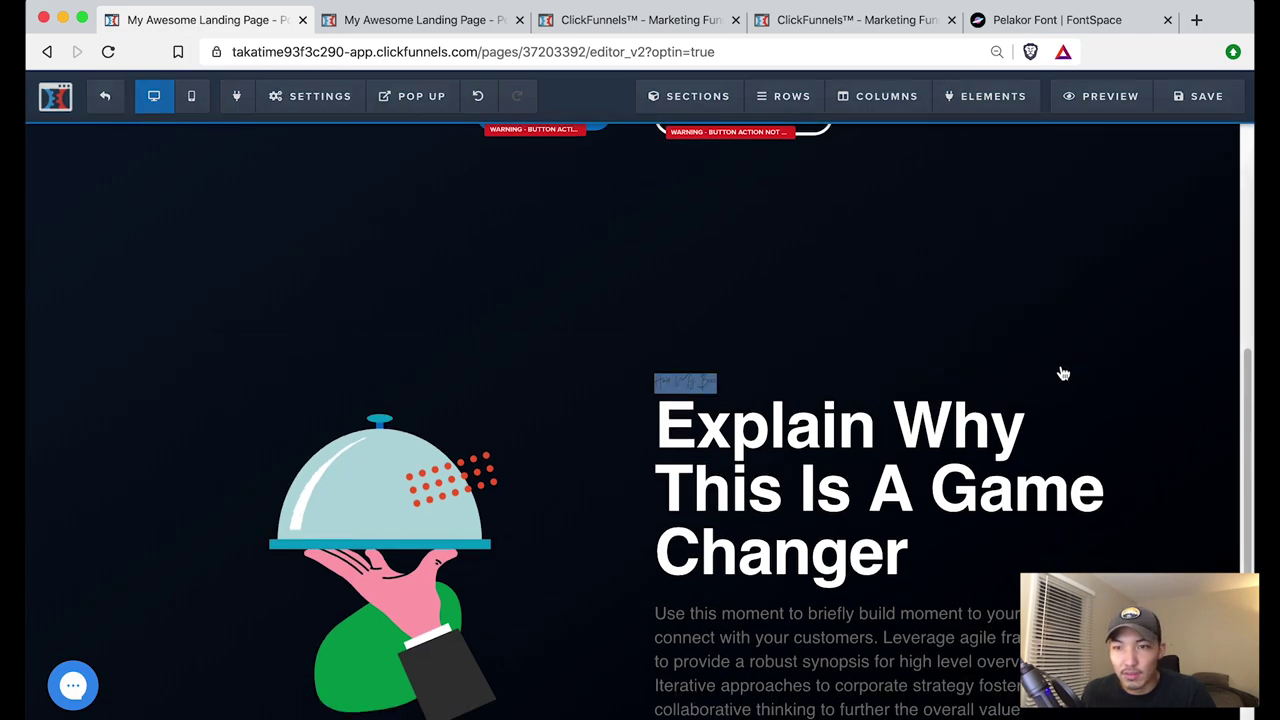
pyautogui.click(1100, 415)
pyautogui.moveTo(1123, 487); pyautogui.dragTo(1062, 461)
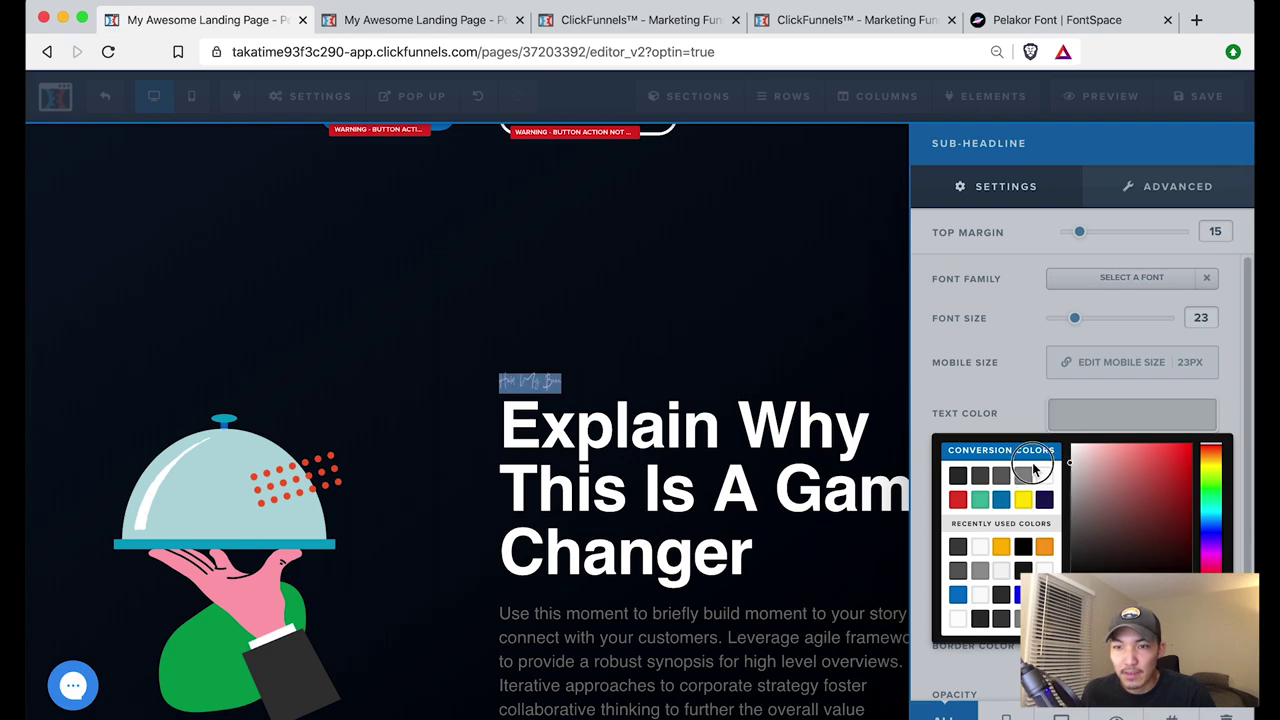
pyautogui.click(1045, 546)
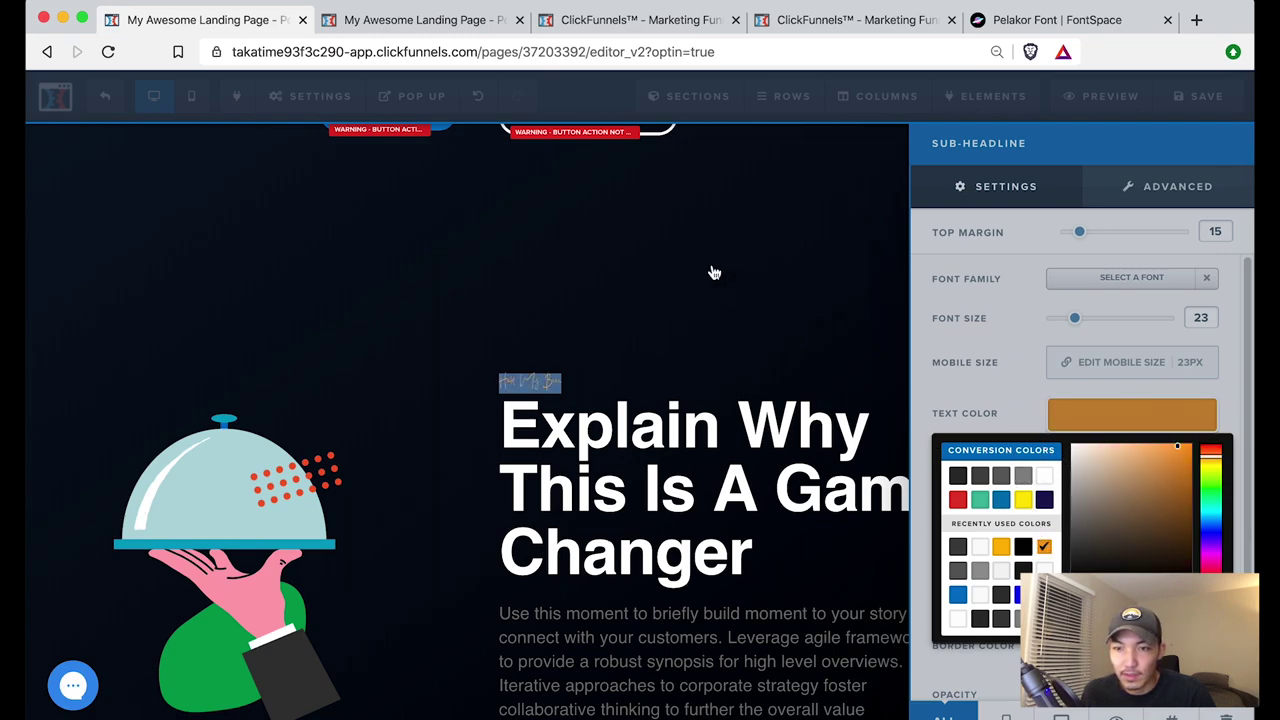
pyautogui.click(716, 273)
pyautogui.click(724, 381)
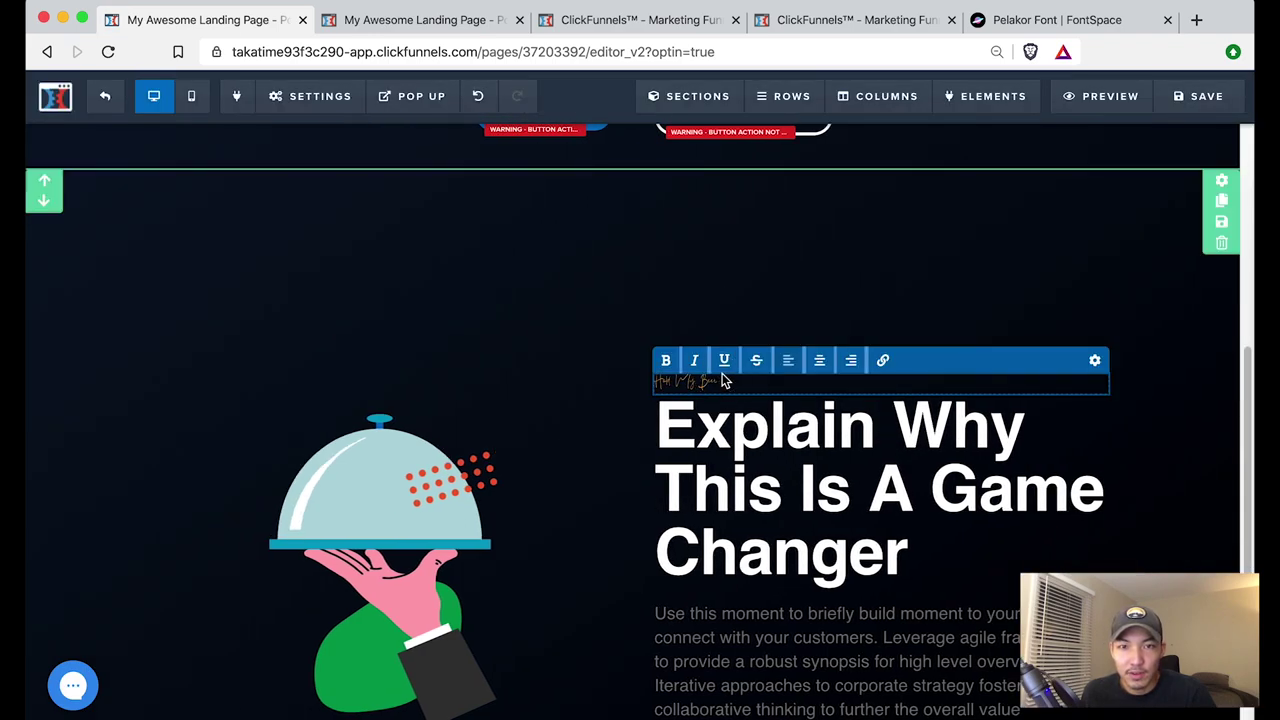
pyautogui.click(750, 326)
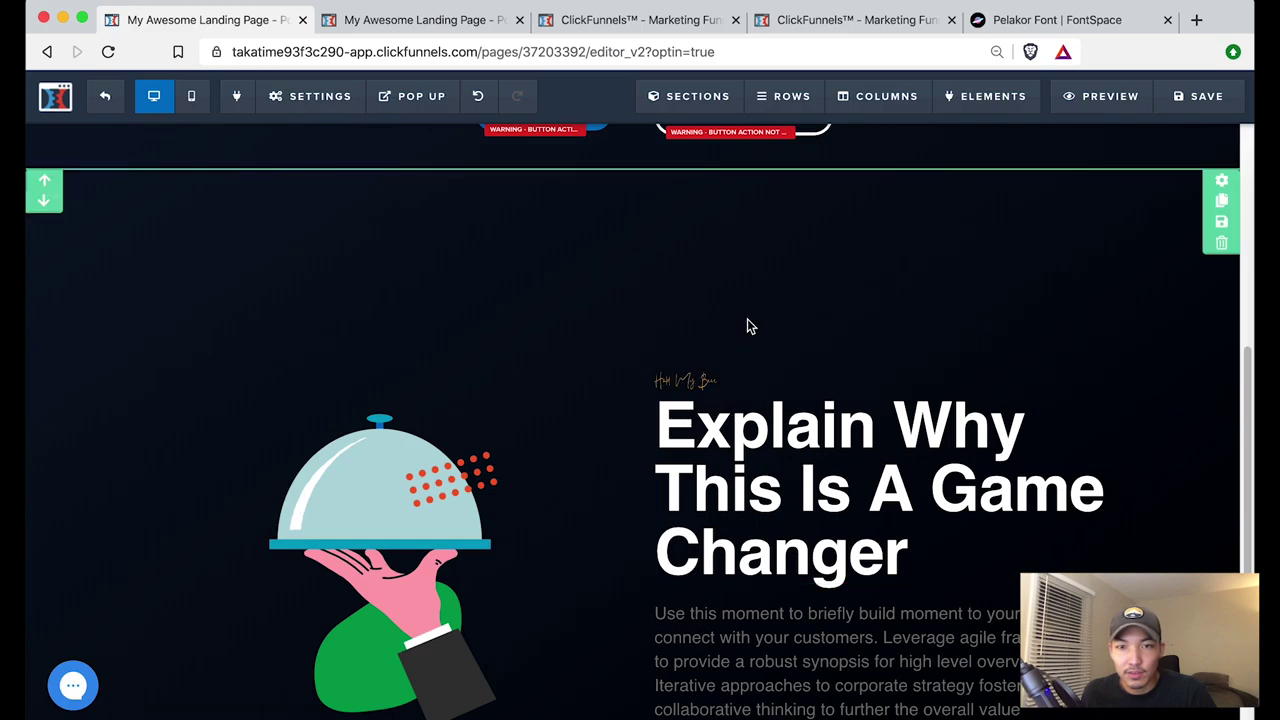
# Set the font size of the "Hold My Beer" sub-headline to 36
pyautogui.click(703, 381)
pyautogui.click(1095, 362)
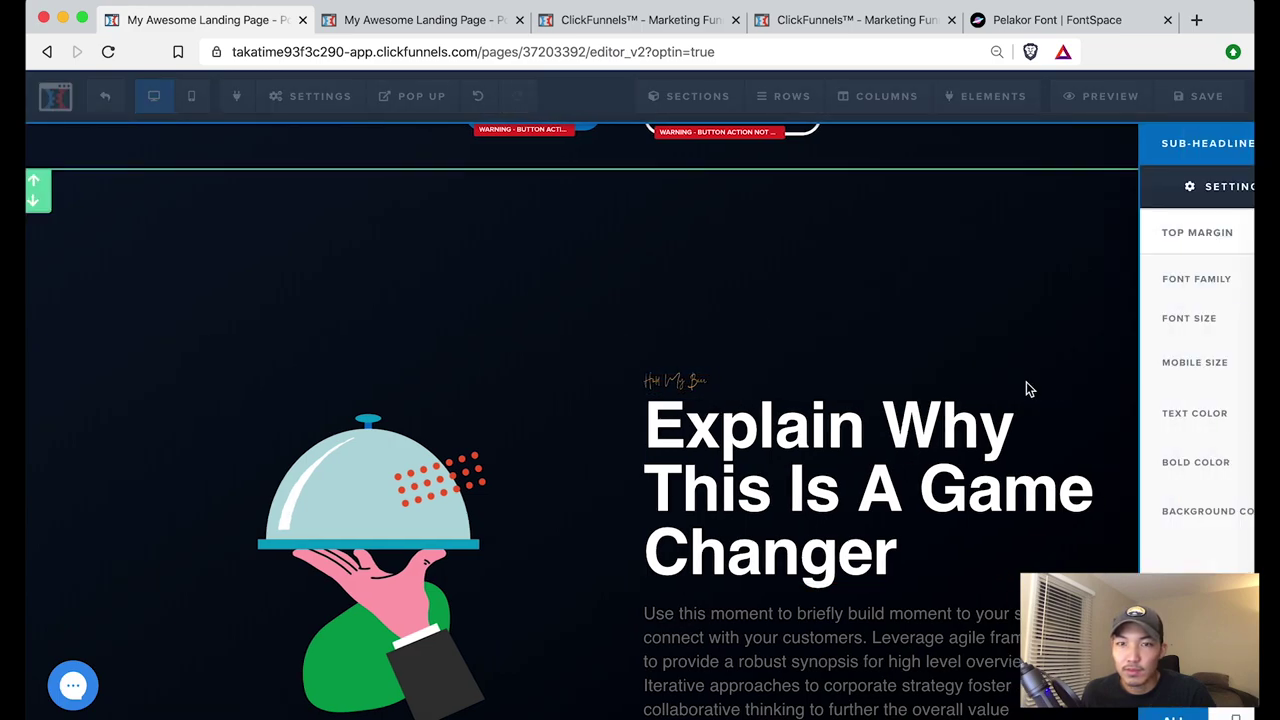
pyautogui.moveTo(1075, 320); pyautogui.dragTo(1099, 318)
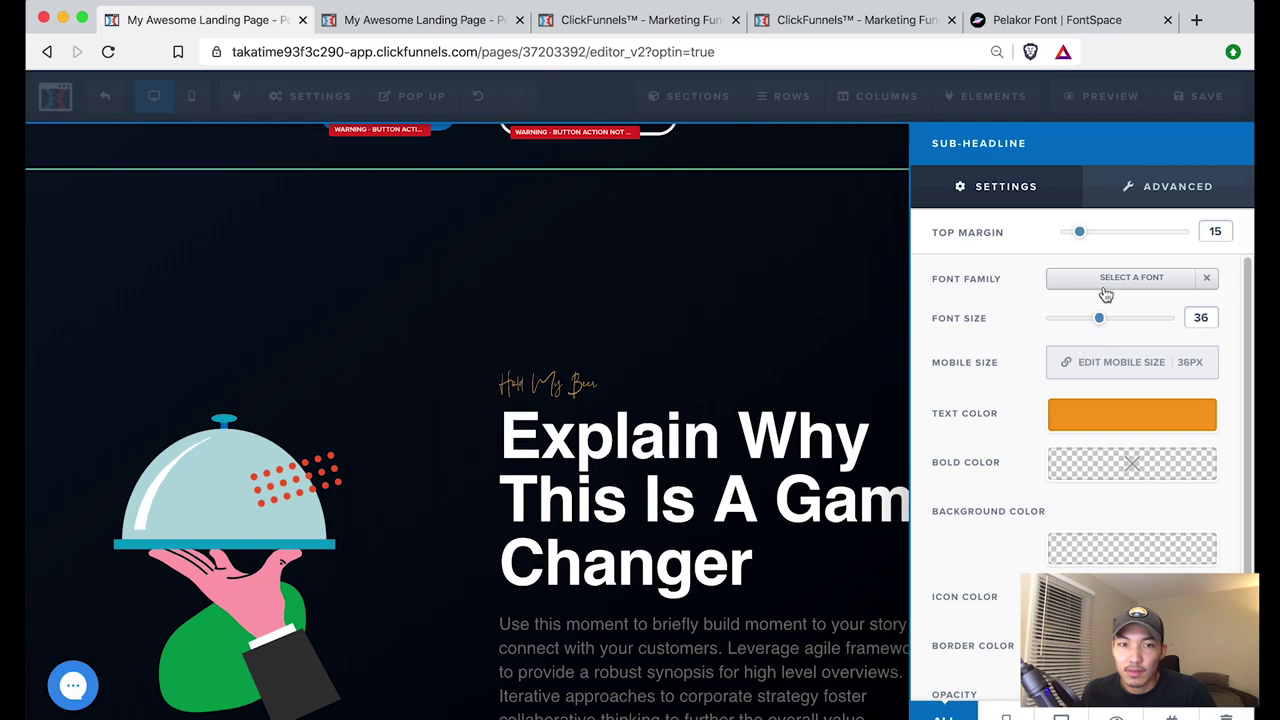
pyautogui.click(784, 464)
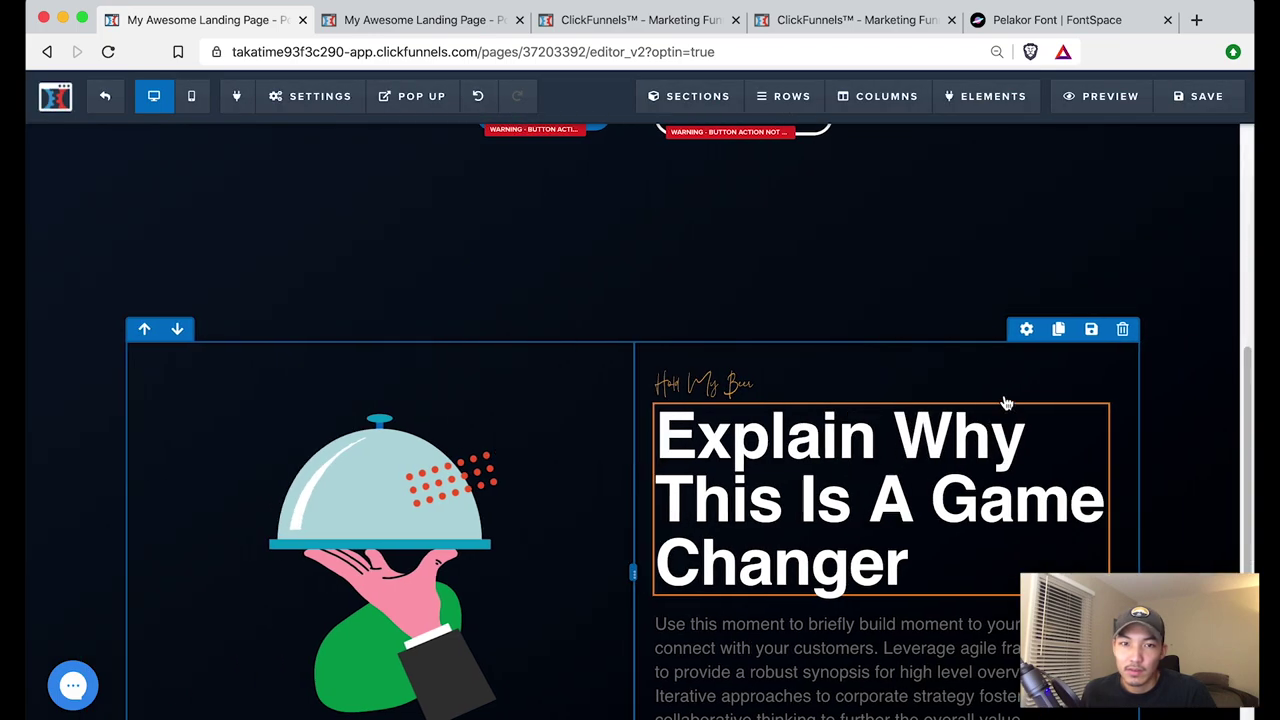
# Set the top margin of the "Explain Why This Is A Game Changer" headline to -10
pyautogui.click(1028, 393)
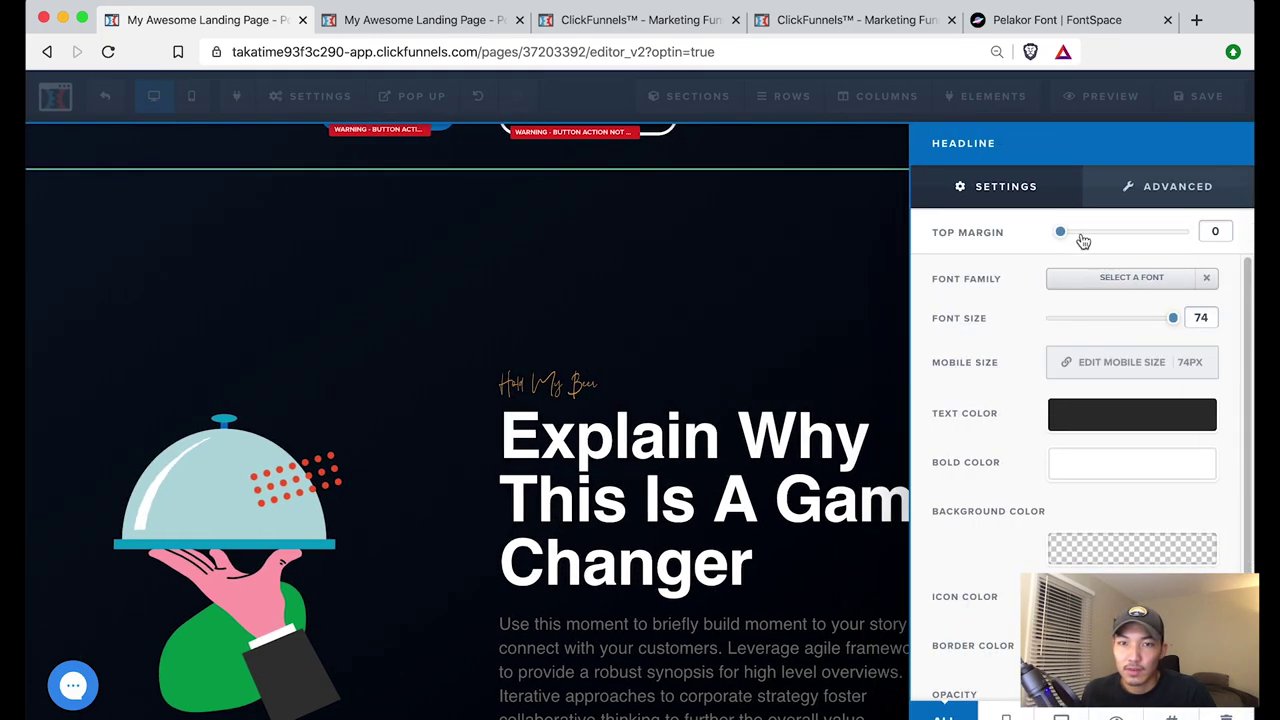
pyautogui.click(1208, 231)
pyautogui.write('-1')
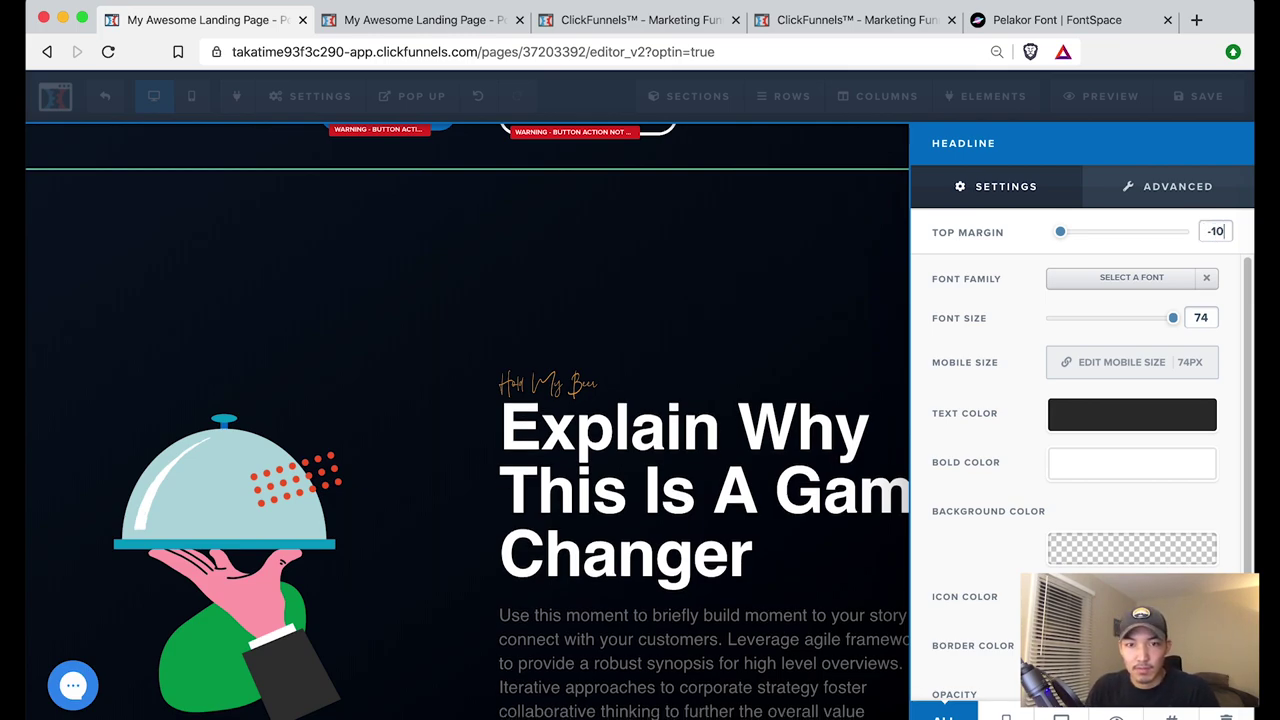
pyautogui.press('BackSpace')
pyautogui.write('0')
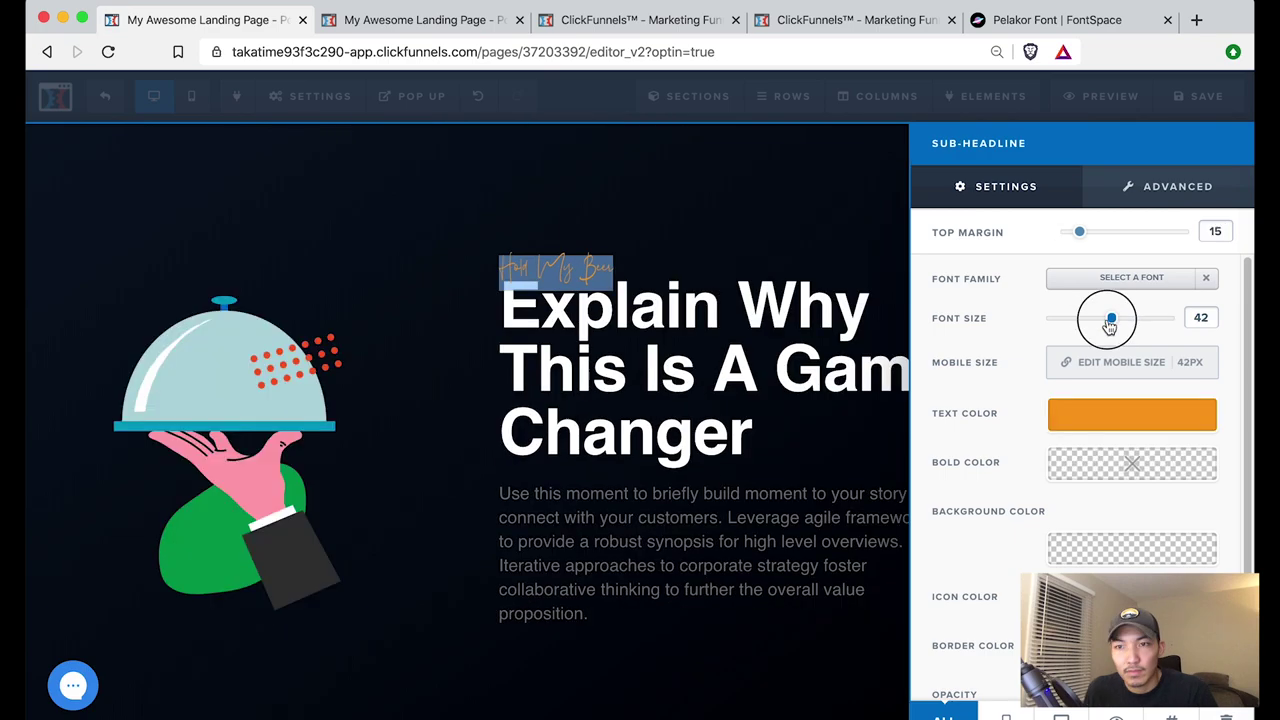
# Enlarge the "Hold My Beer" sub-headline's font size to above 42 and close its settings
pyautogui.moveTo(1120, 320); pyautogui.dragTo(1130, 332)
pyautogui.click(800, 420)
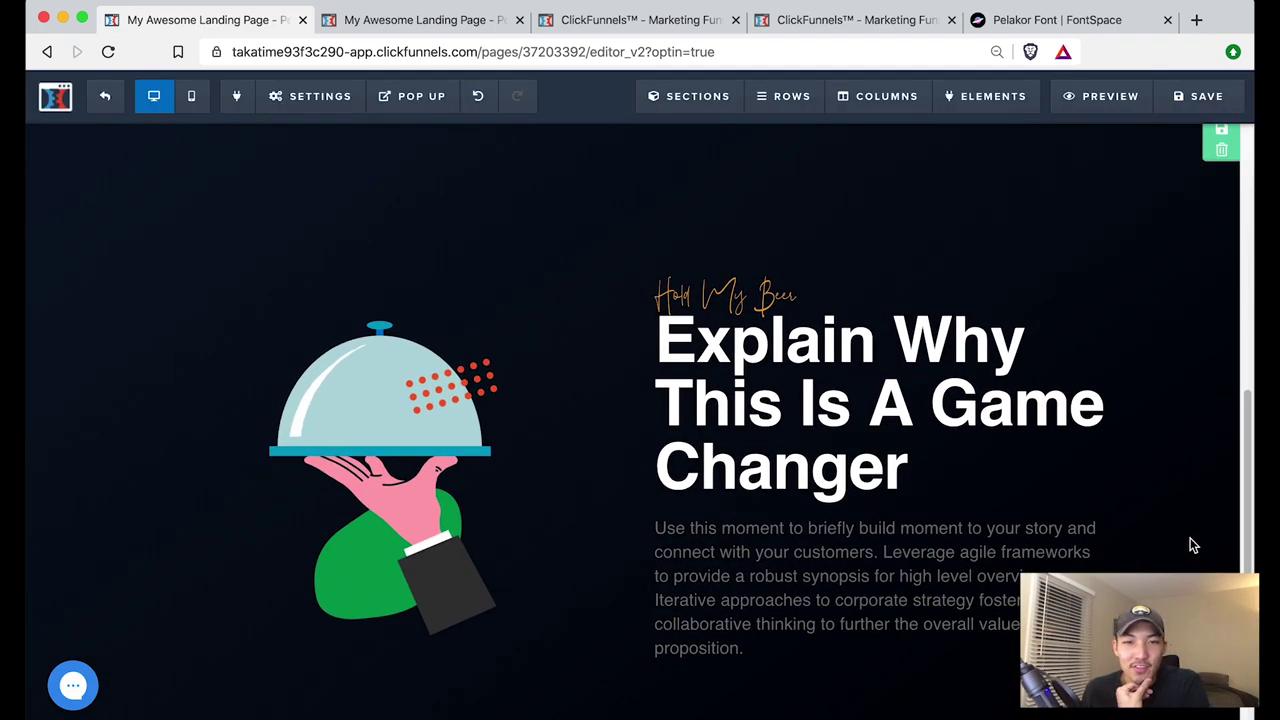
pyautogui.scroll(5, 1150, 312)
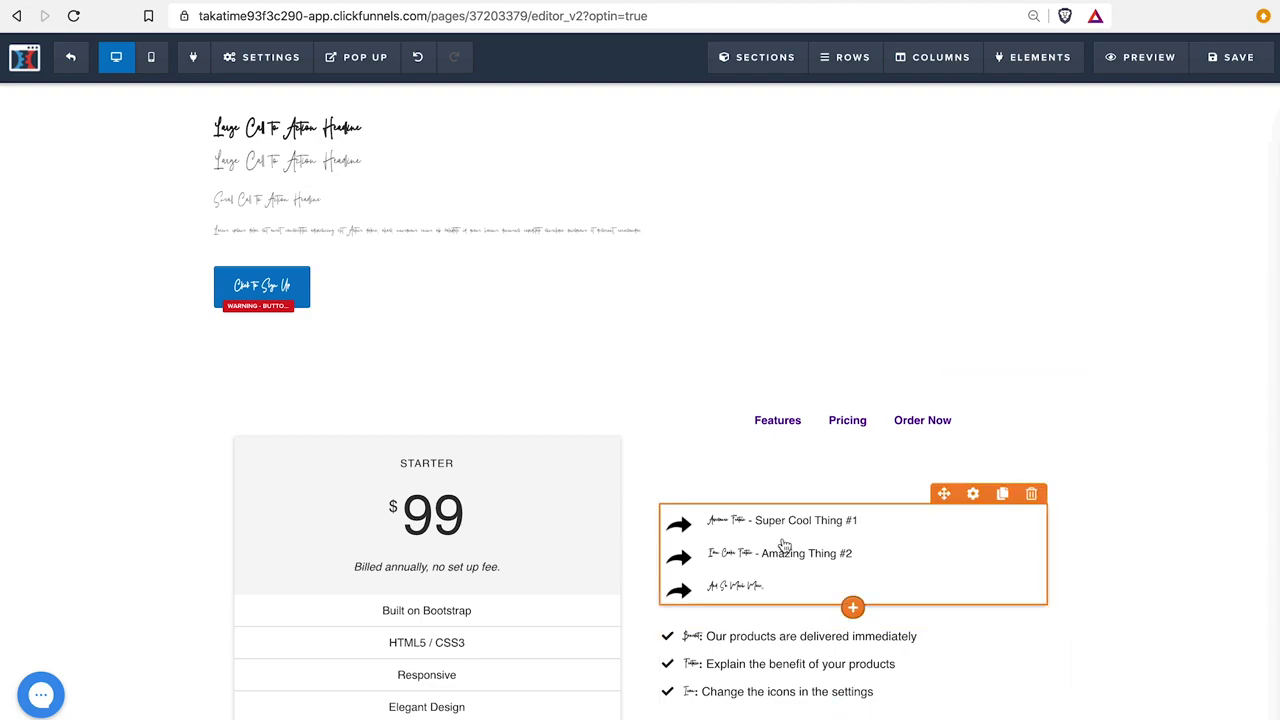
# On the first optin page, examine the image list's font settings and the font rules in the page's custom CSS
pyautogui.click(784, 541)
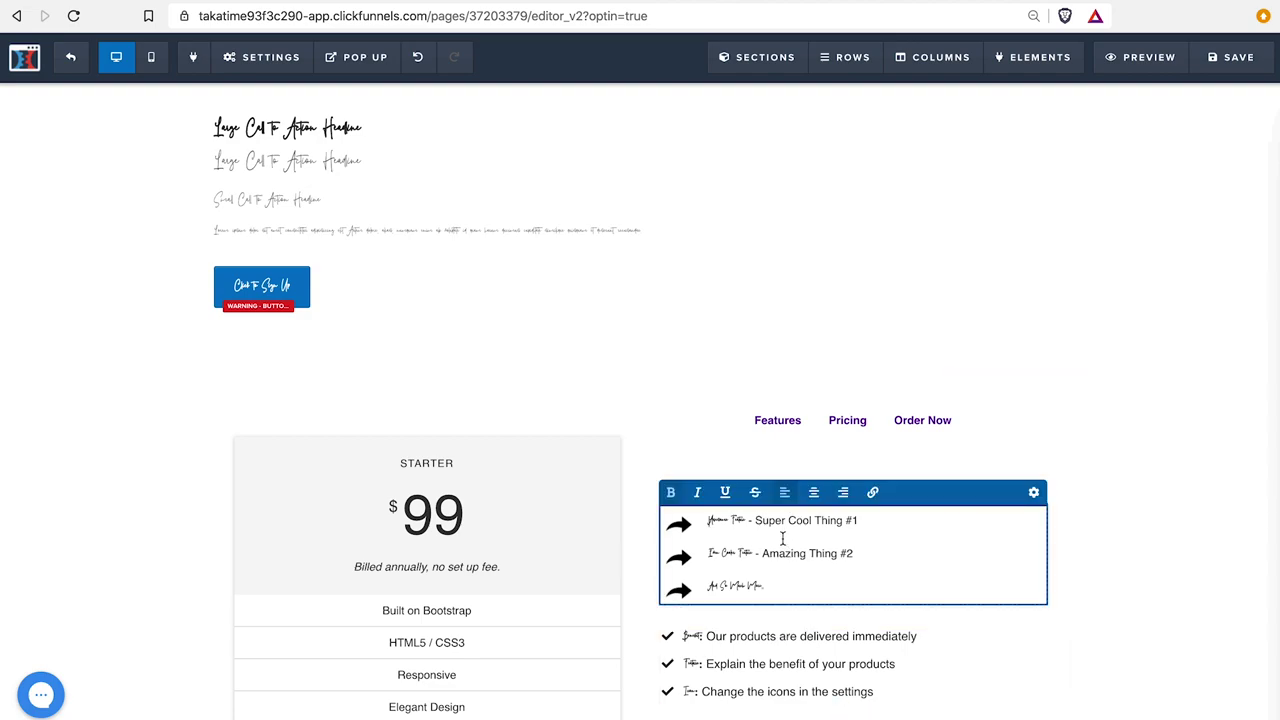
pyautogui.click(1030, 503)
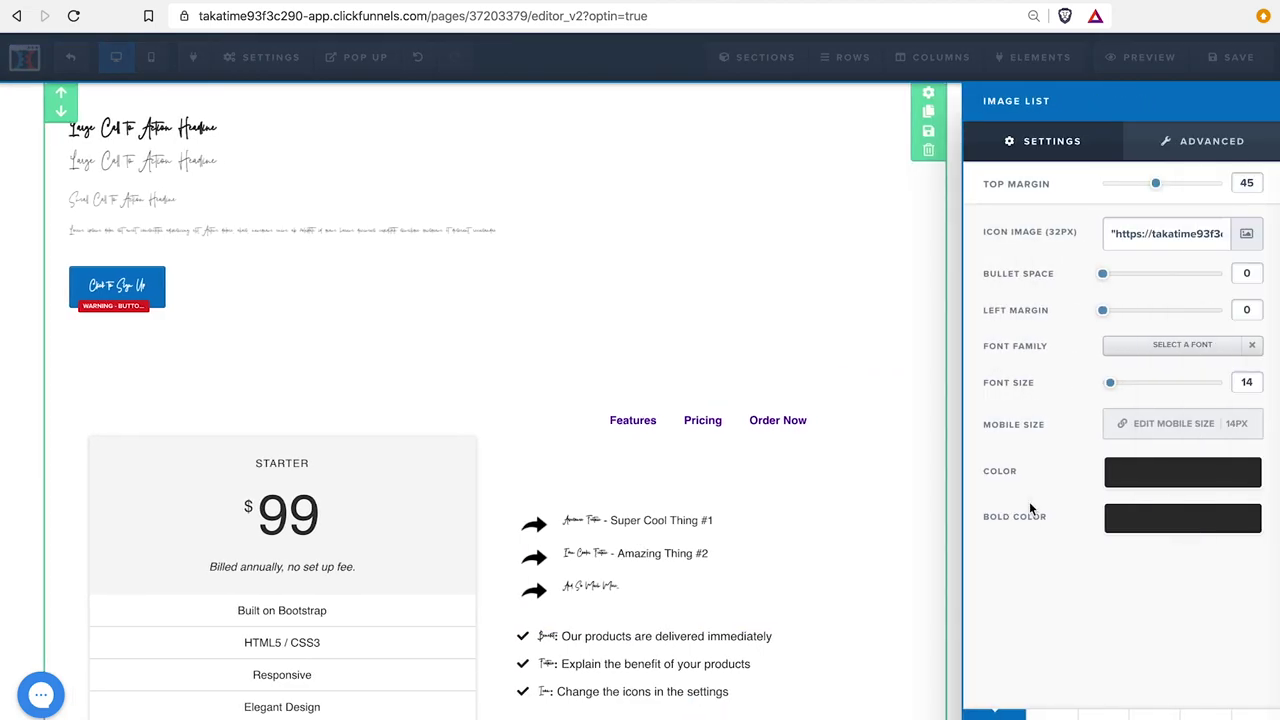
pyautogui.click(869, 360)
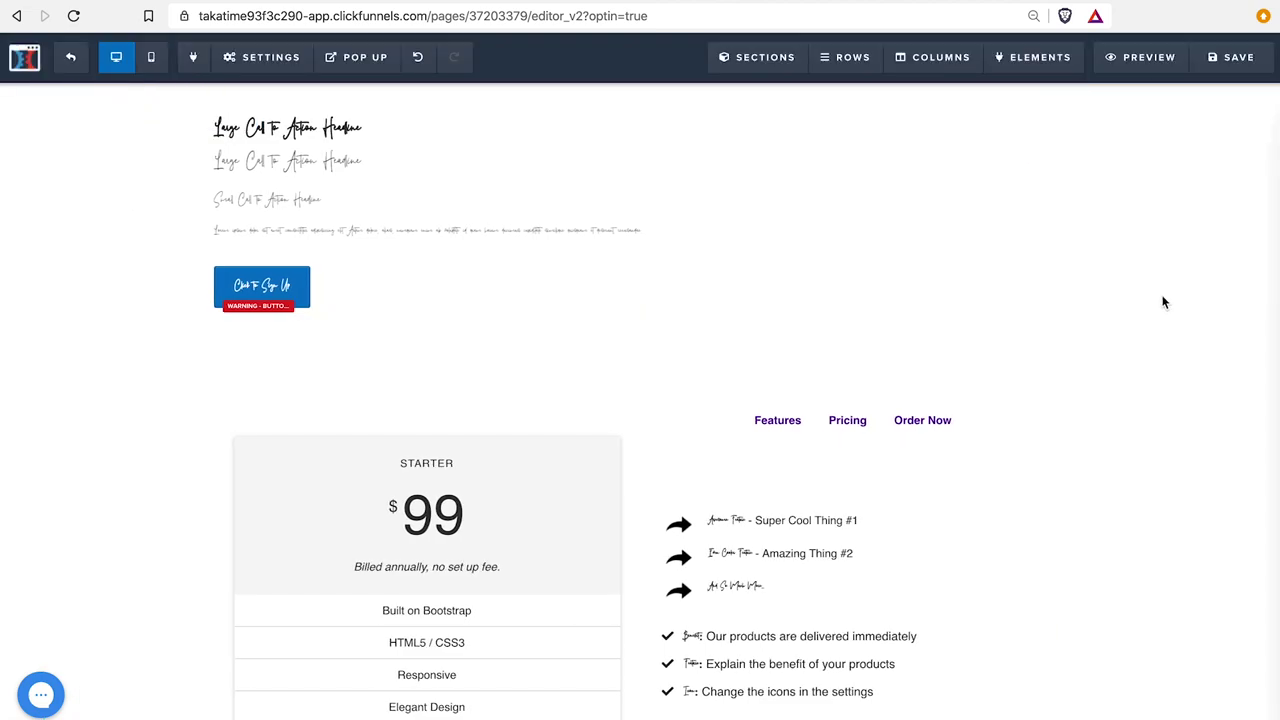
pyautogui.scroll(-1, 917, 545)
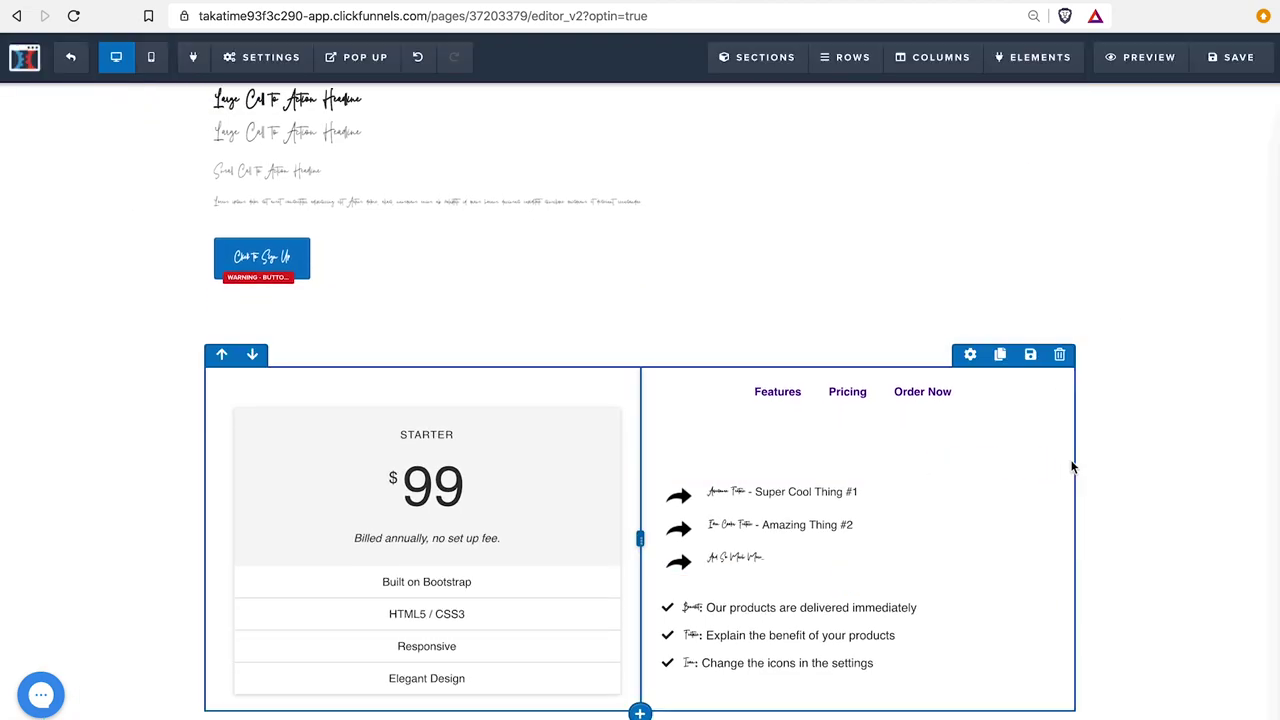
pyautogui.click(265, 57)
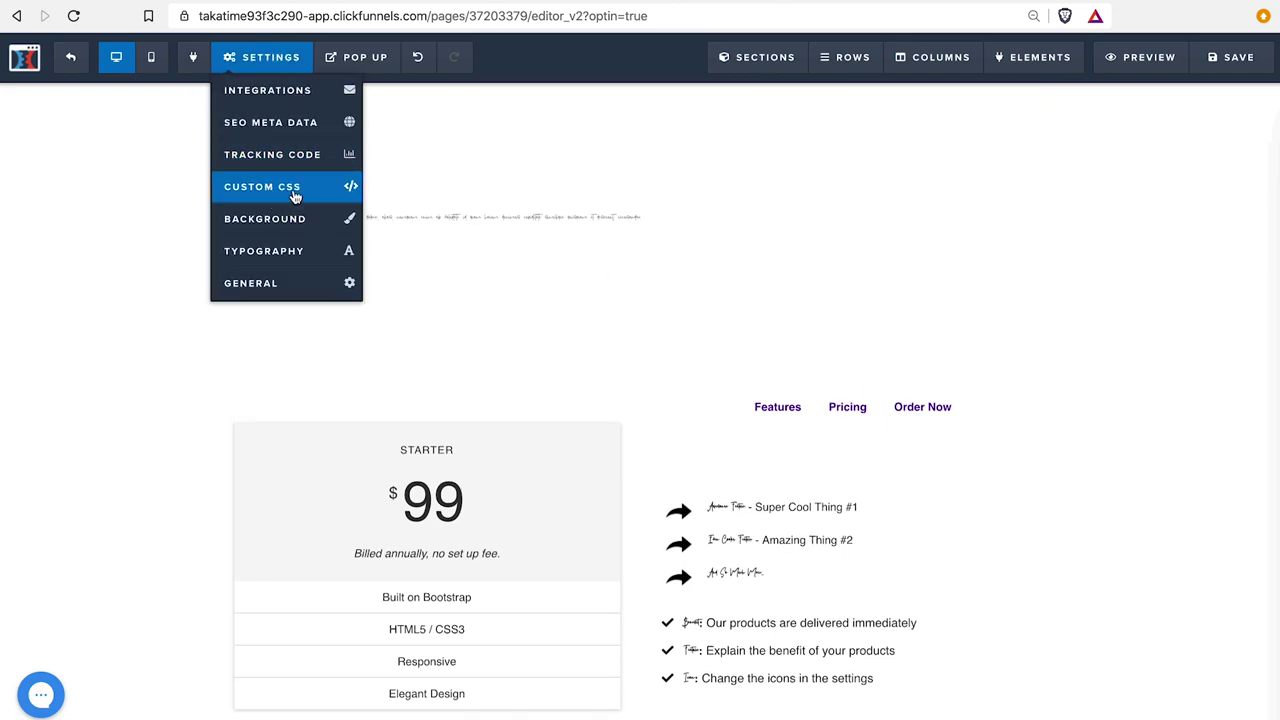
pyautogui.click(262, 187)
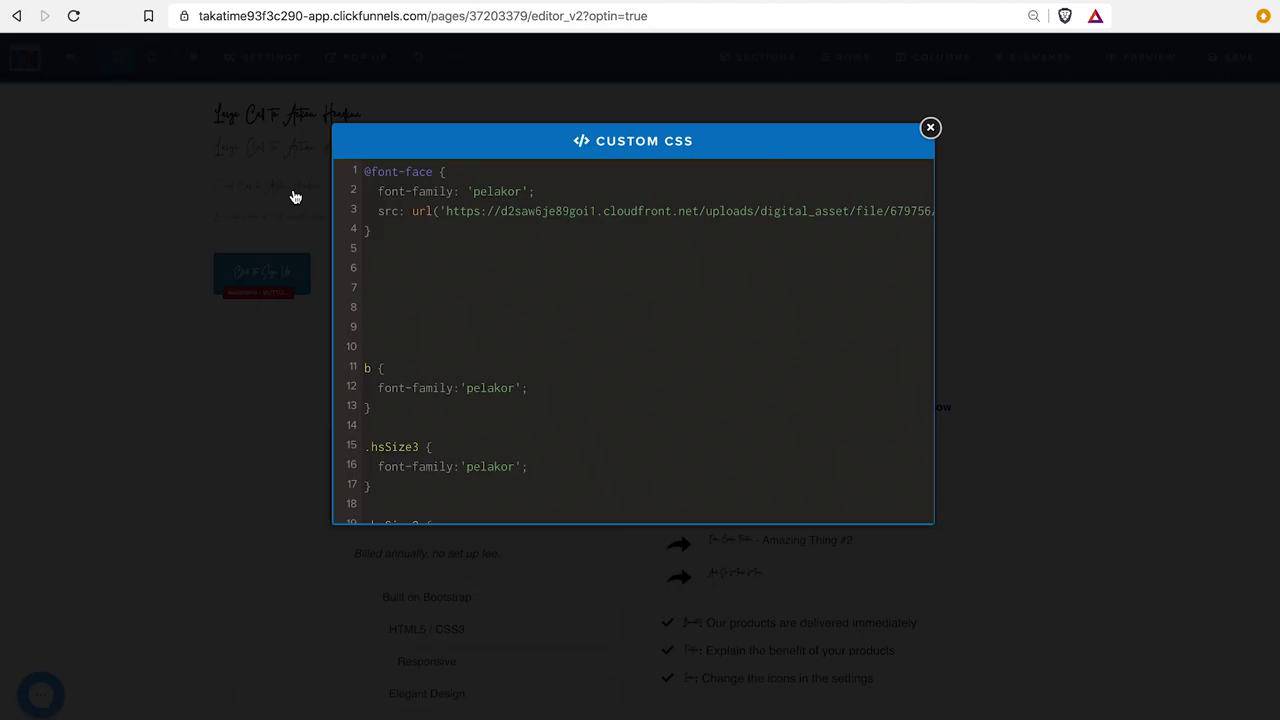
pyautogui.scroll(-5, 481, 425)
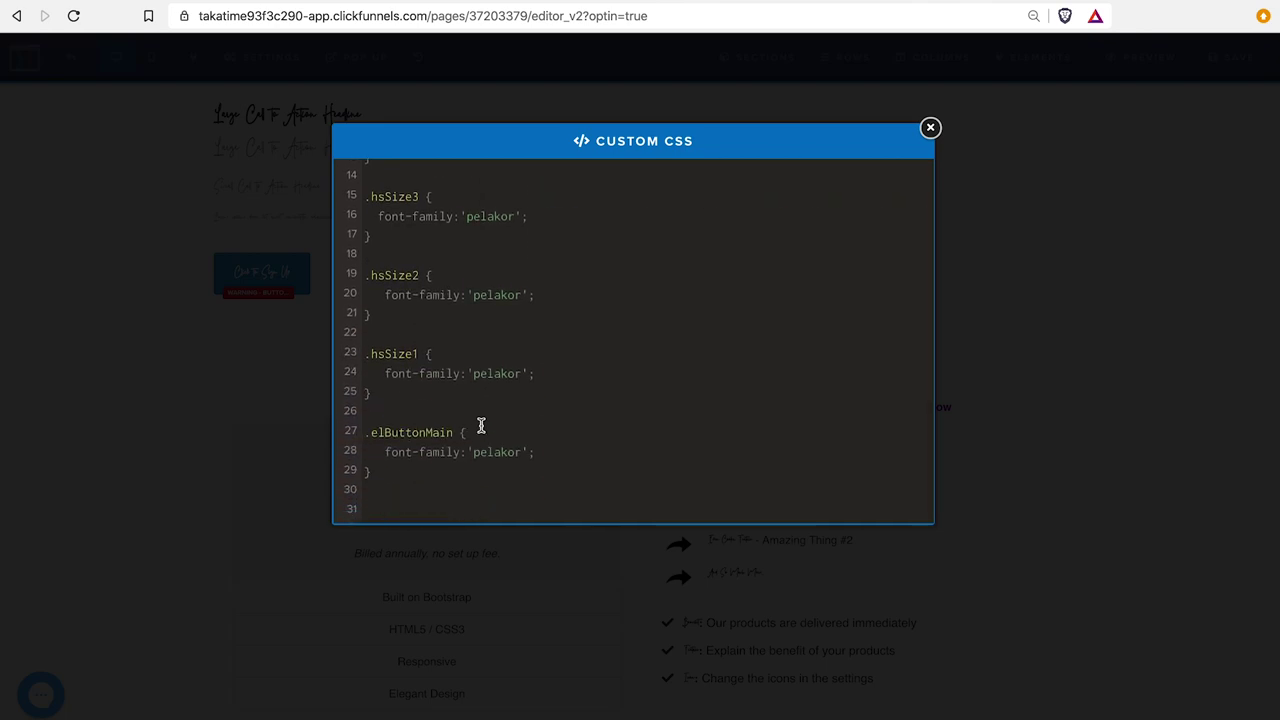
pyautogui.scroll(4, 481, 425)
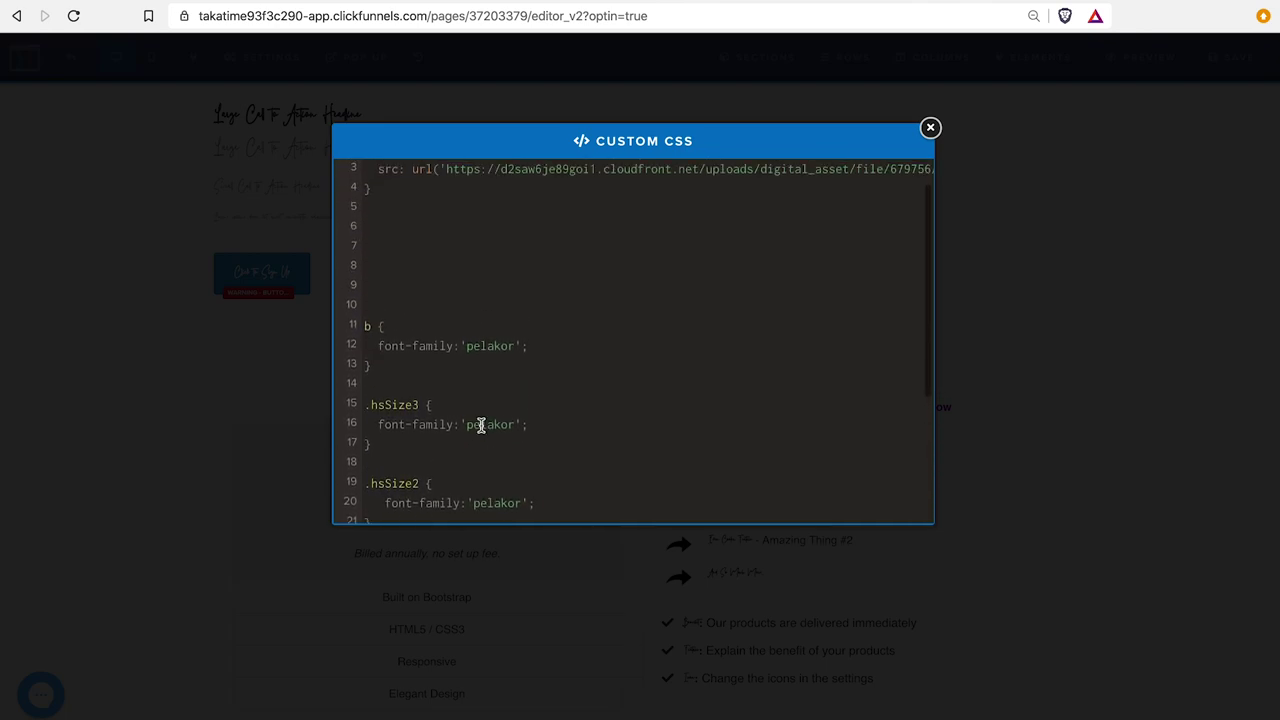
pyautogui.click(1048, 492)
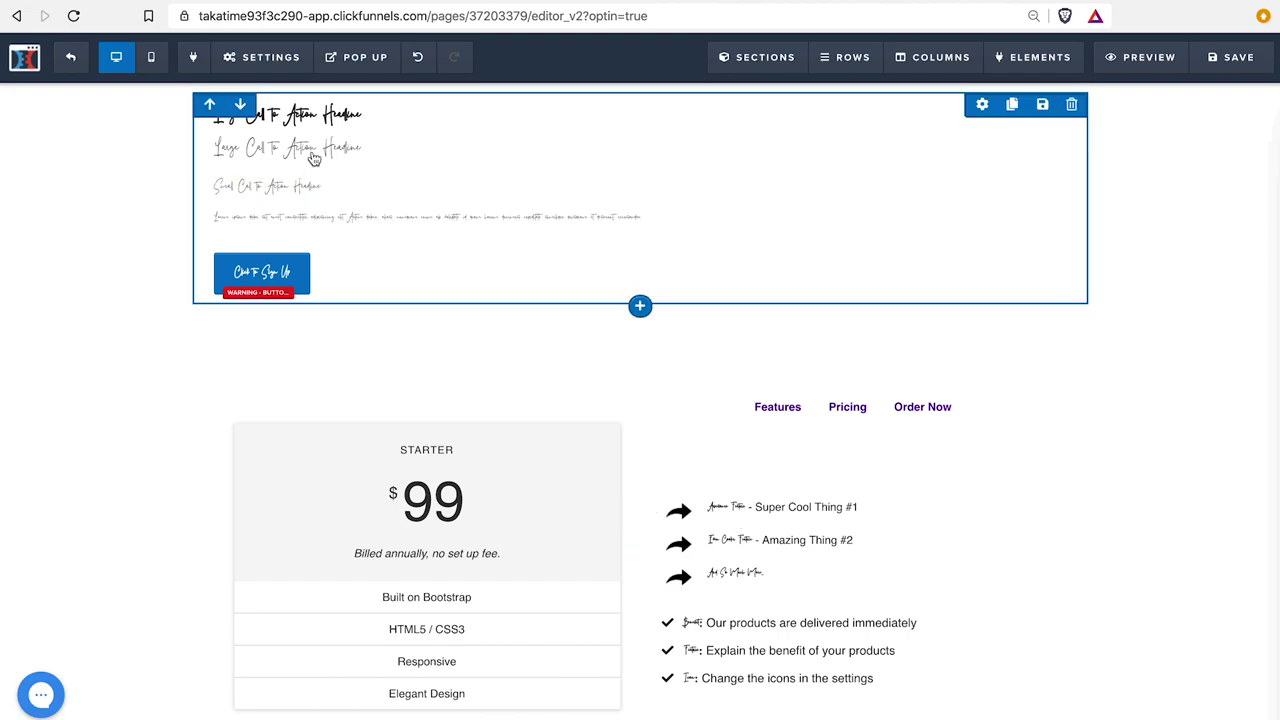
pyautogui.moveTo(289, 75)
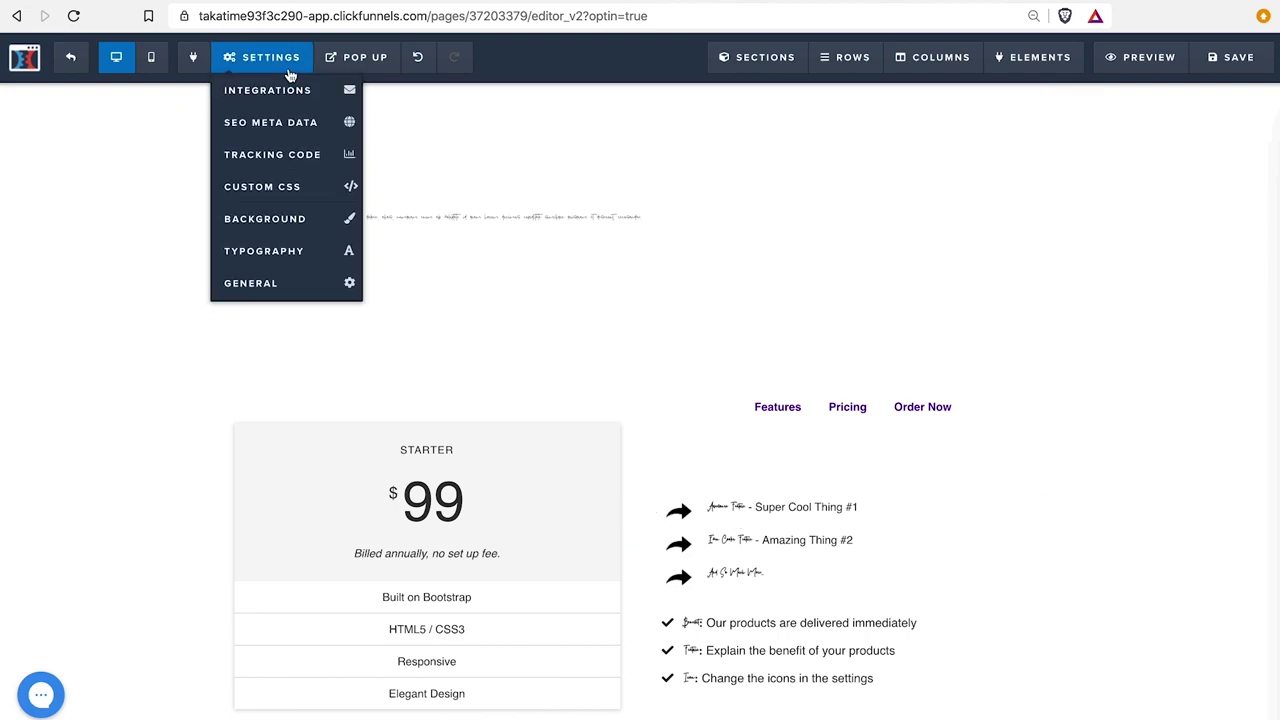
# Review the rules that assign the pelakor font in the page's custom CSS, including the bold-text rule
pyautogui.click(270, 188)
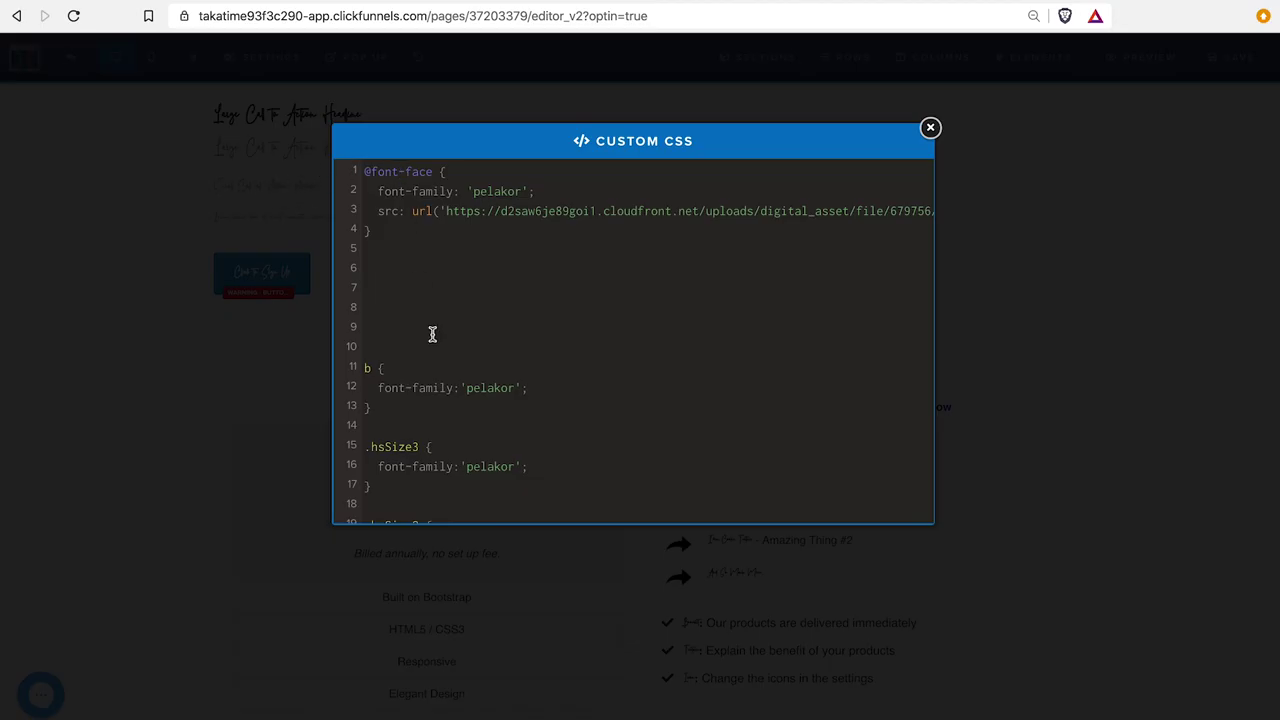
pyautogui.scroll(-2, 432, 334)
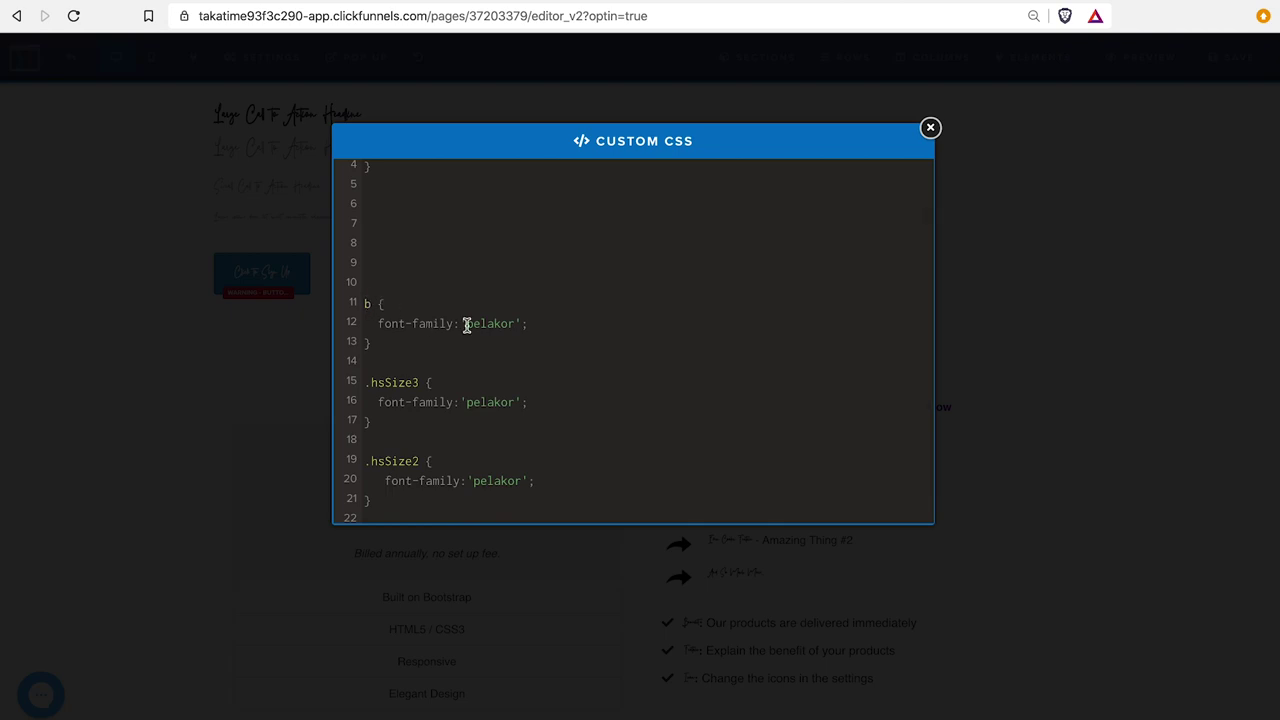
pyautogui.click(930, 127)
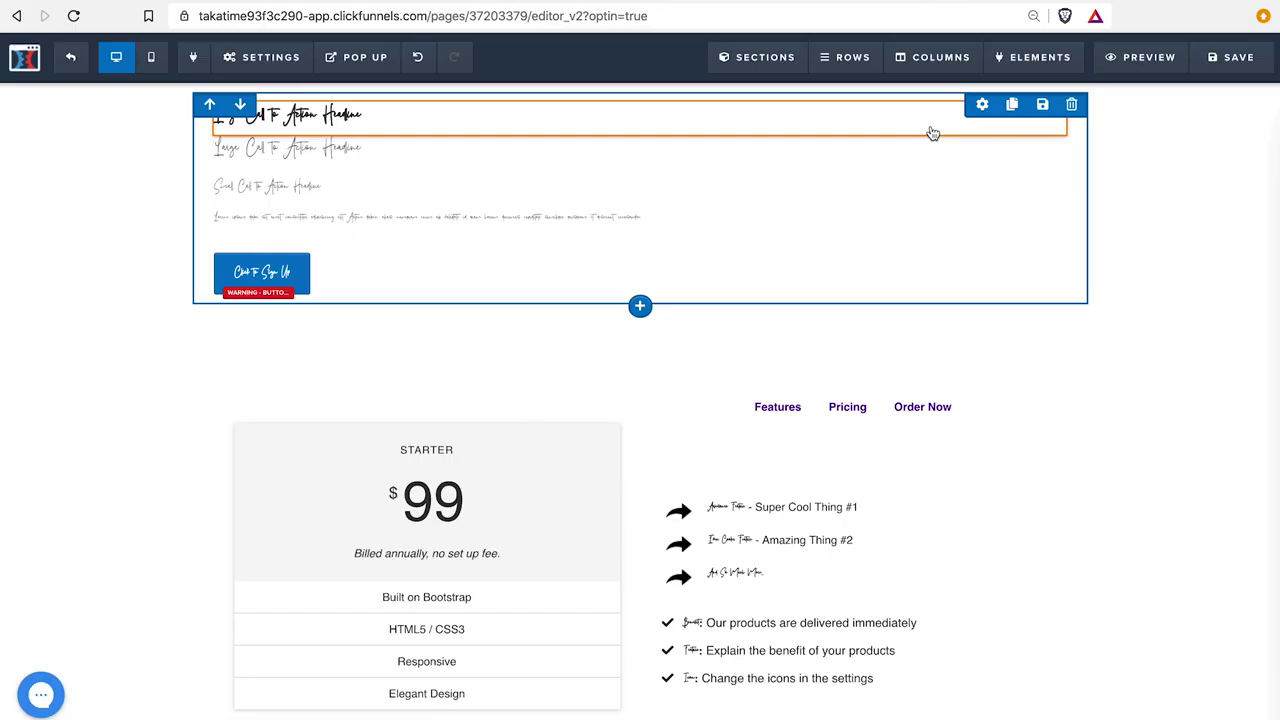
# Try removing bold from the "Benefit" and "Feature" labels in the checkmark bullet list
pyautogui.doubleClick(694, 624)
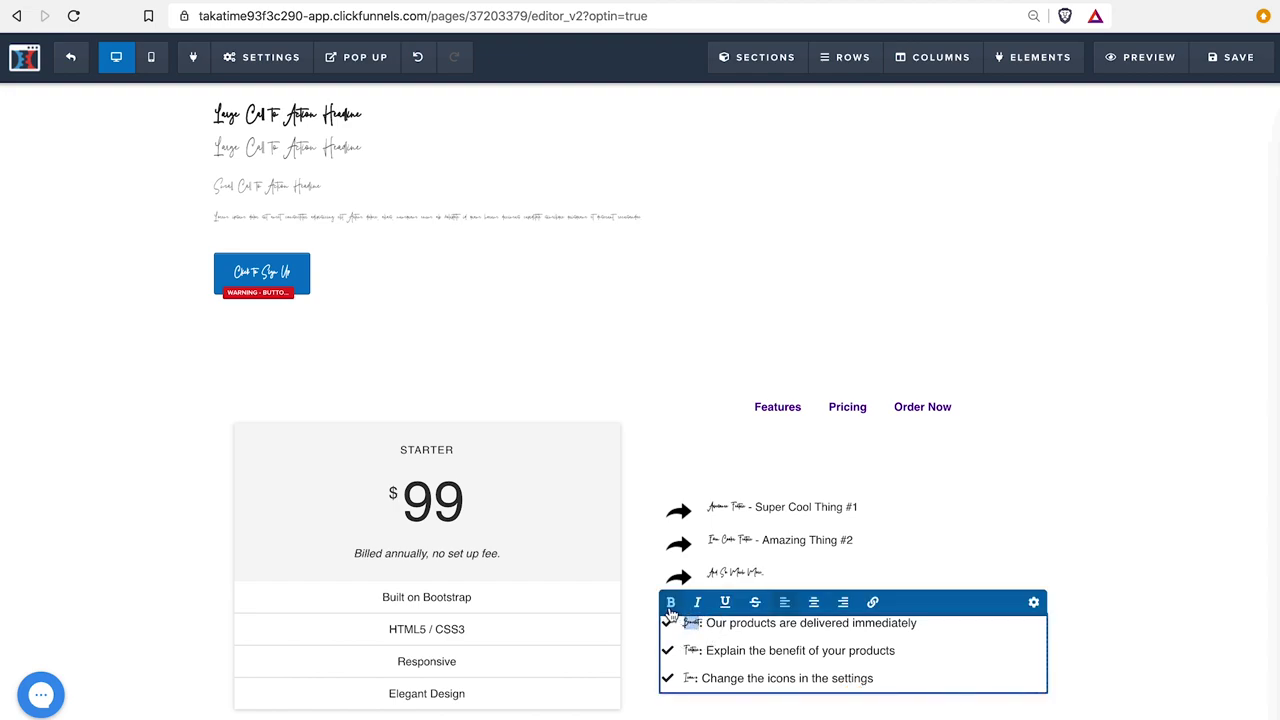
pyautogui.click(671, 603)
pyautogui.tripleClick(694, 651)
pyautogui.click(698, 652)
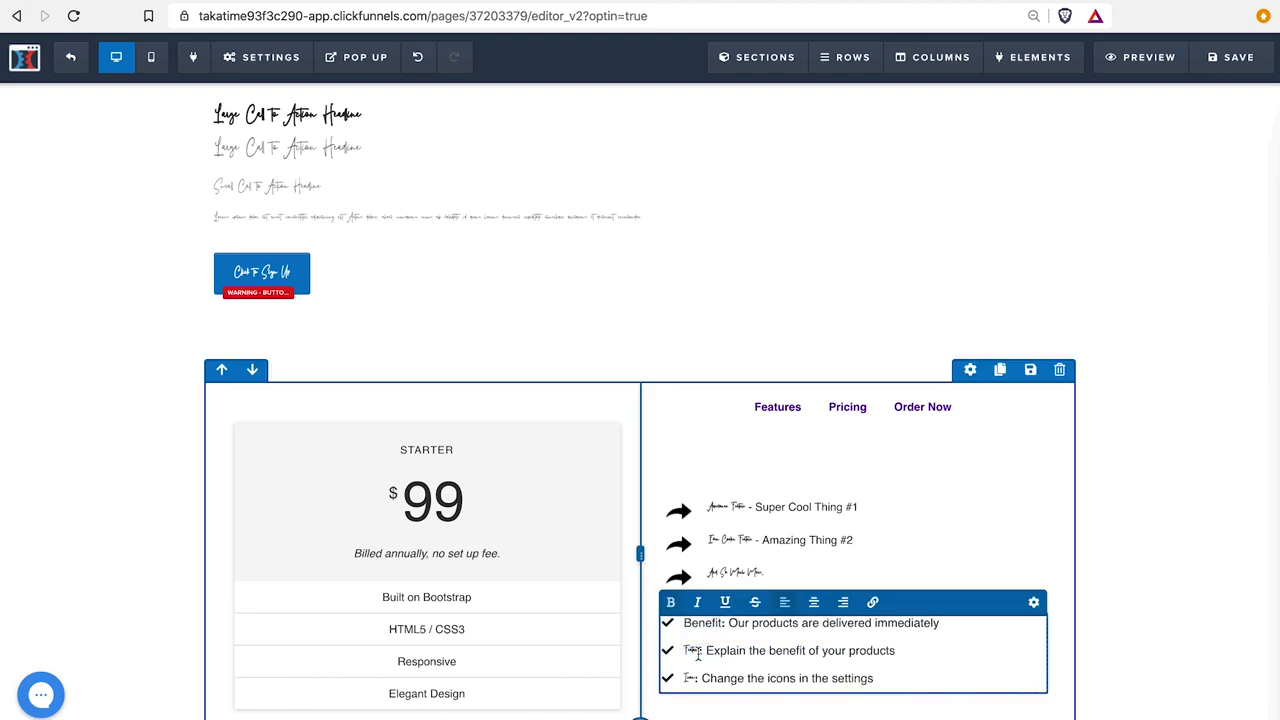
pyautogui.doubleClick(699, 651)
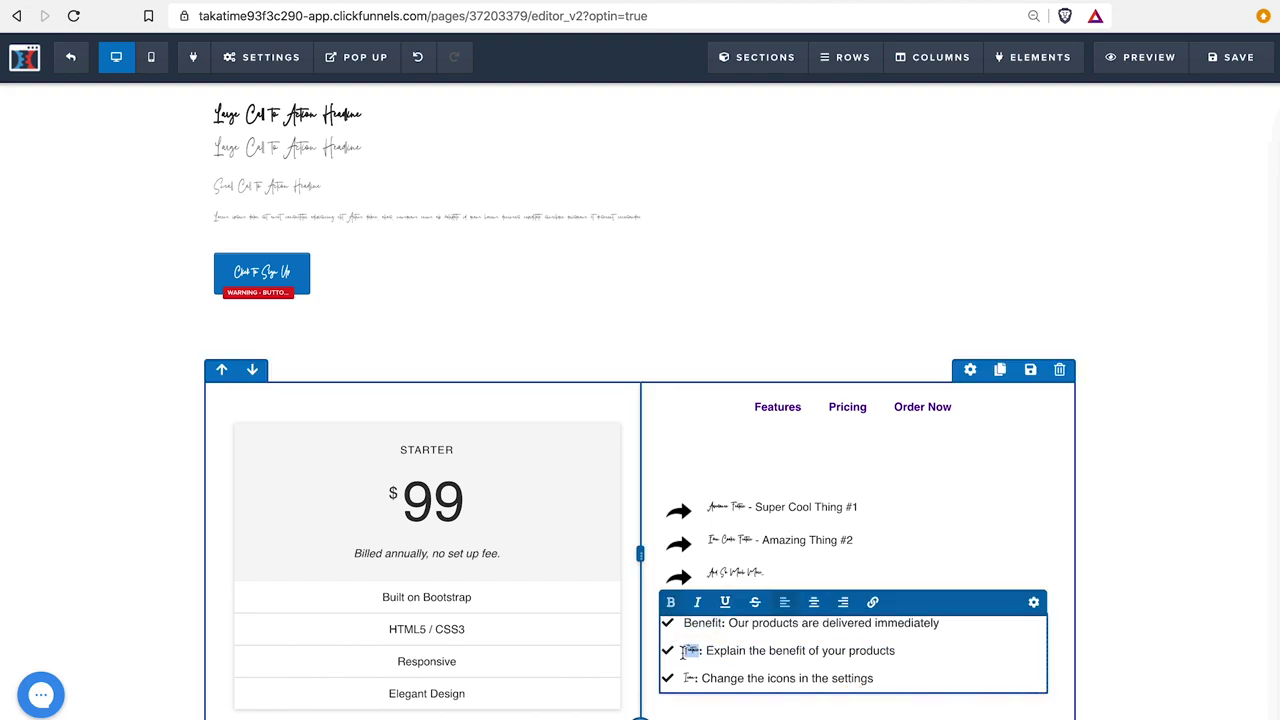
pyautogui.click(671, 603)
# Make "Super Cool Thing #1" and "Amazing Thing #2" bold in the arrow image list
pyautogui.click(857, 521)
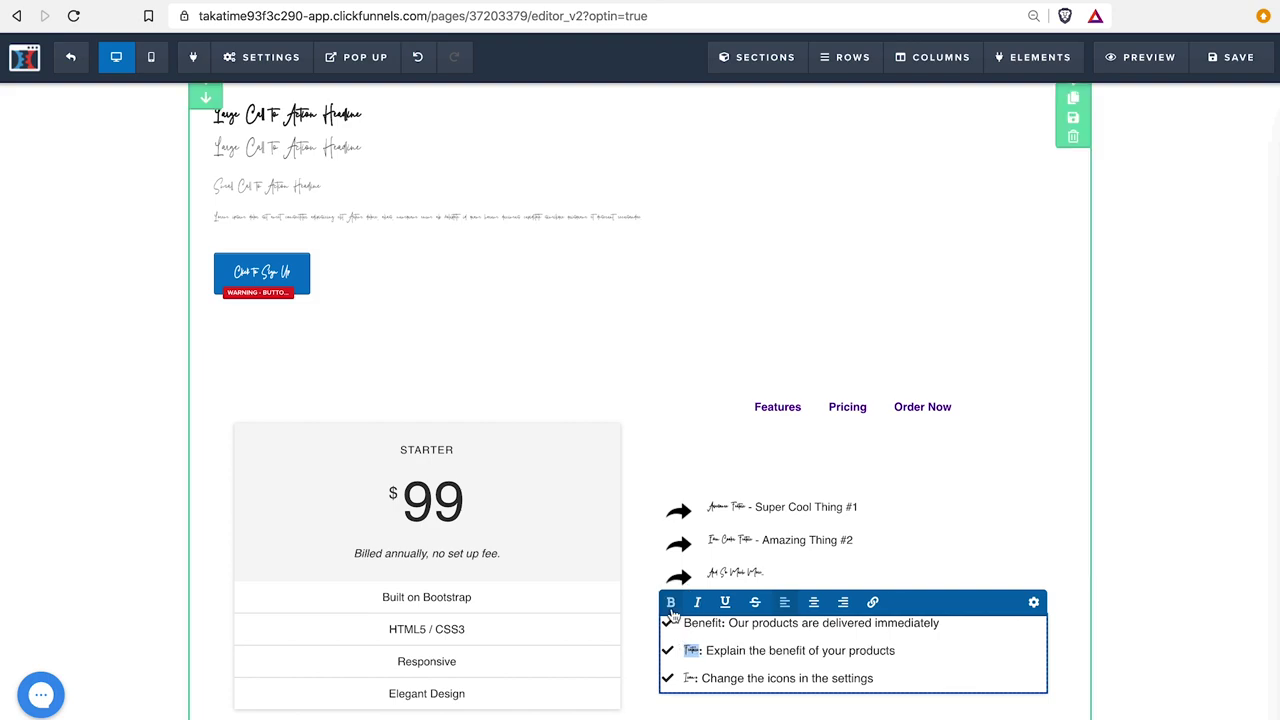
pyautogui.click(828, 518)
pyautogui.moveTo(756, 508); pyautogui.dragTo(871, 506)
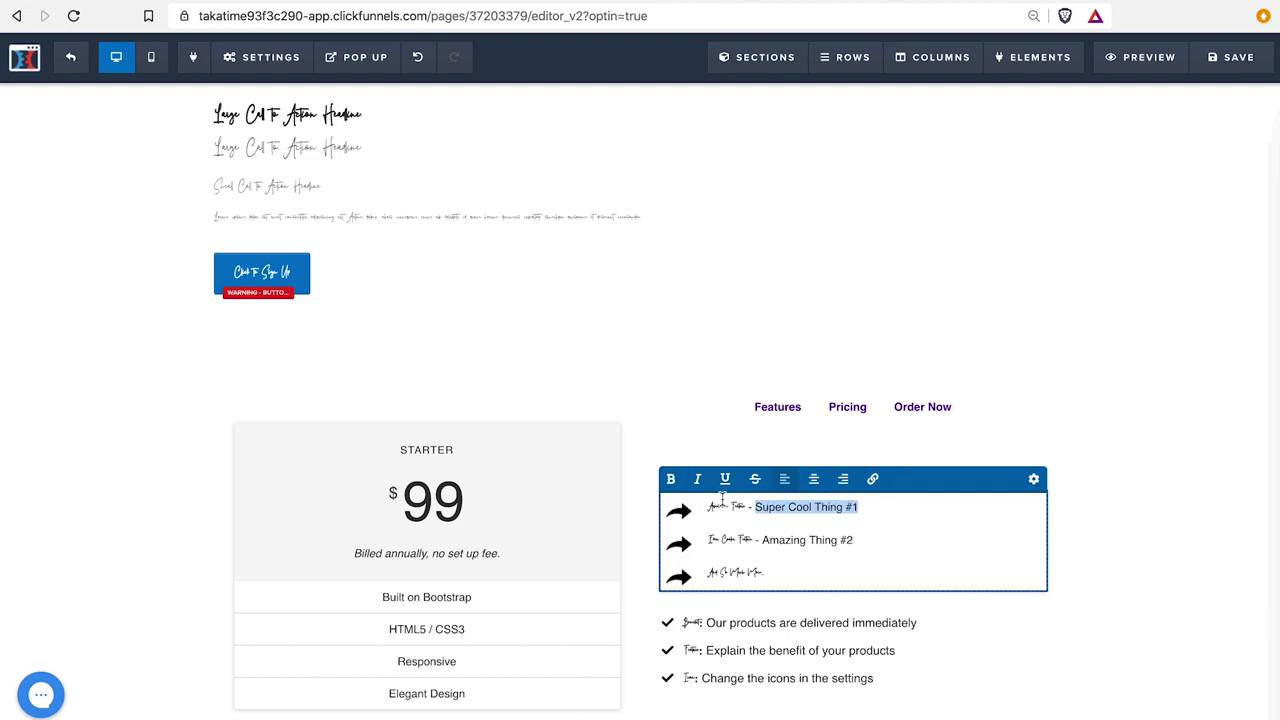
pyautogui.click(671, 479)
pyautogui.moveTo(764, 542); pyautogui.dragTo(859, 543)
pyautogui.click(671, 479)
pyautogui.moveTo(738, 540); pyautogui.dragTo(743, 540)
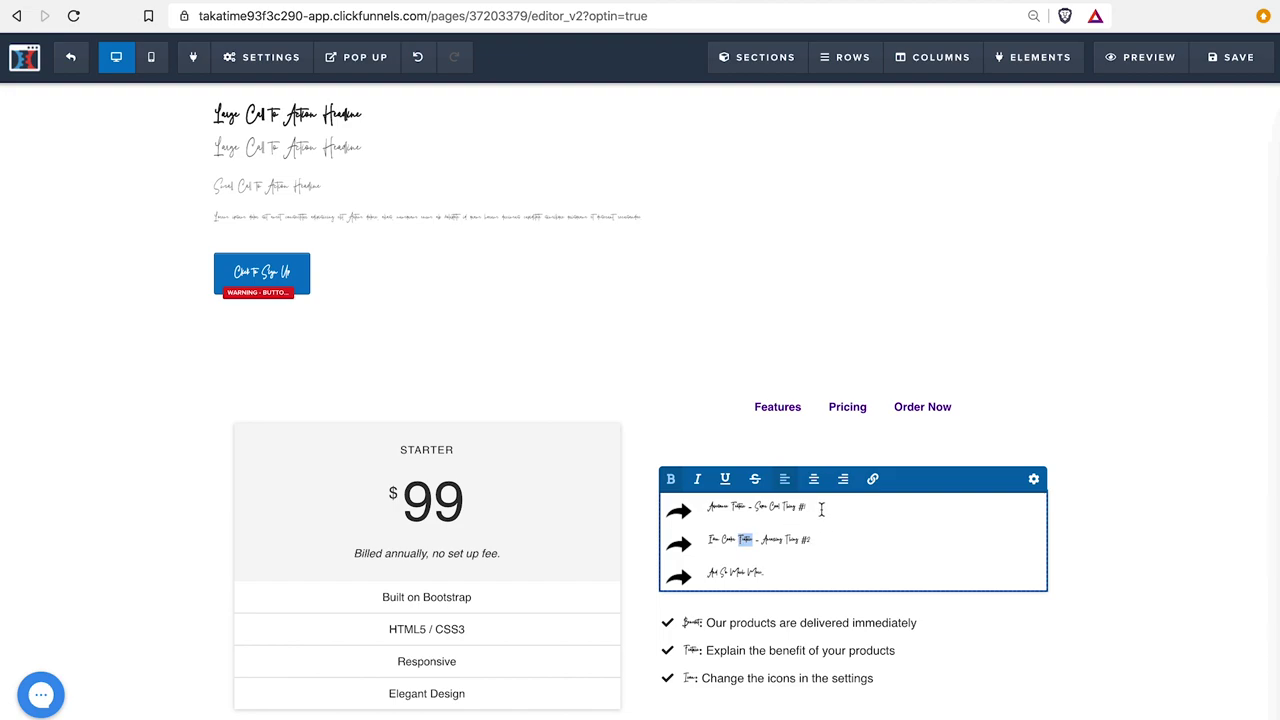
# Remove bold from the entire first and second lines of the arrow image list
pyautogui.moveTo(821, 509); pyautogui.dragTo(704, 507)
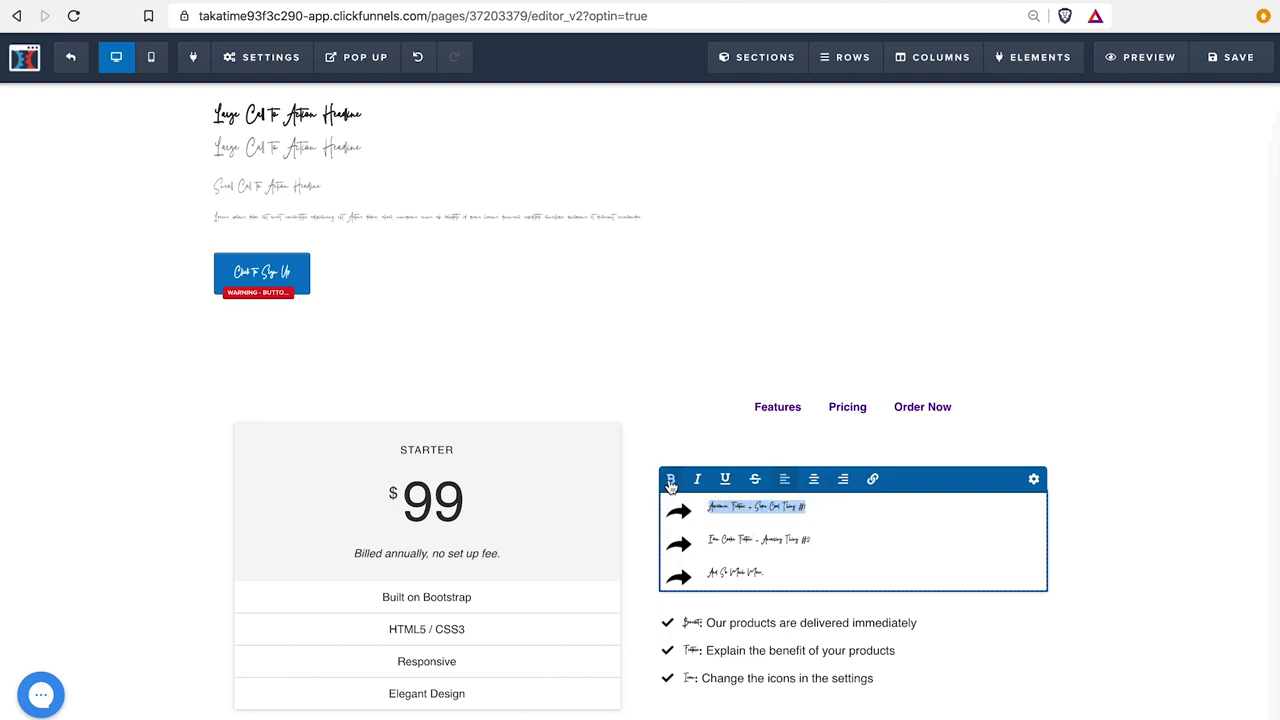
pyautogui.click(671, 479)
pyautogui.click(820, 530)
pyautogui.moveTo(823, 537); pyautogui.dragTo(712, 538)
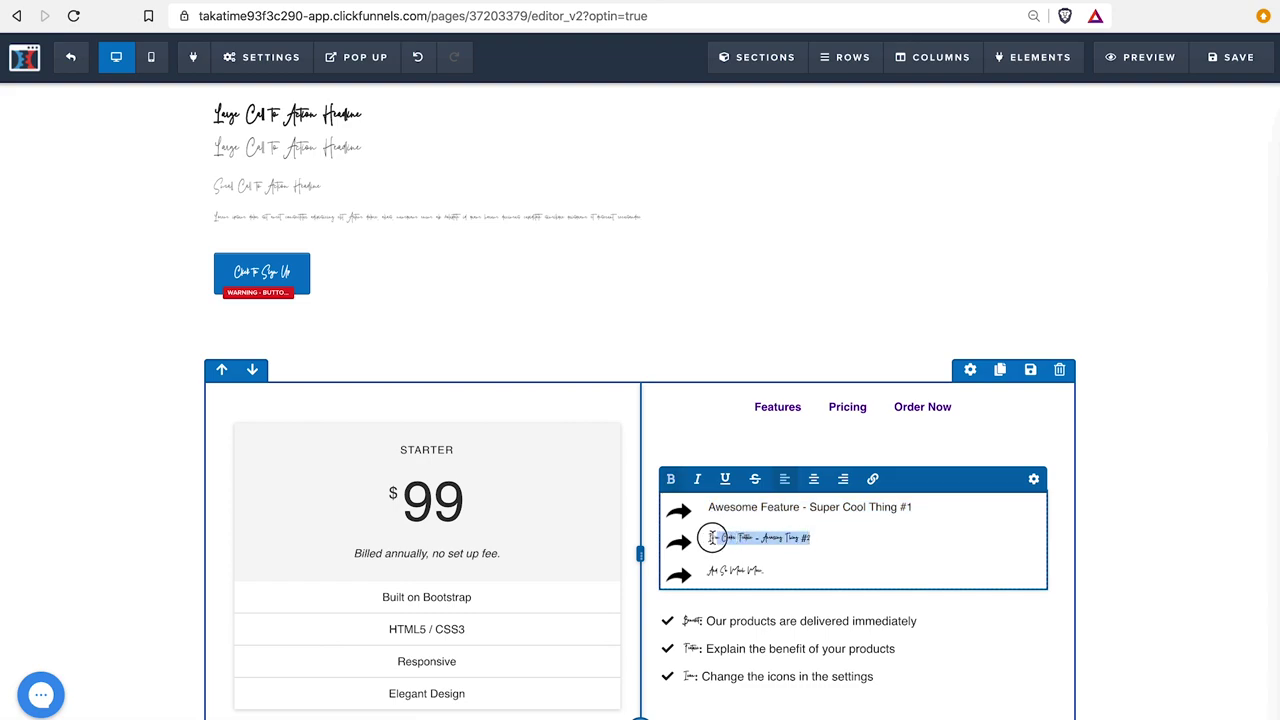
pyautogui.click(671, 479)
pyautogui.click(1088, 541)
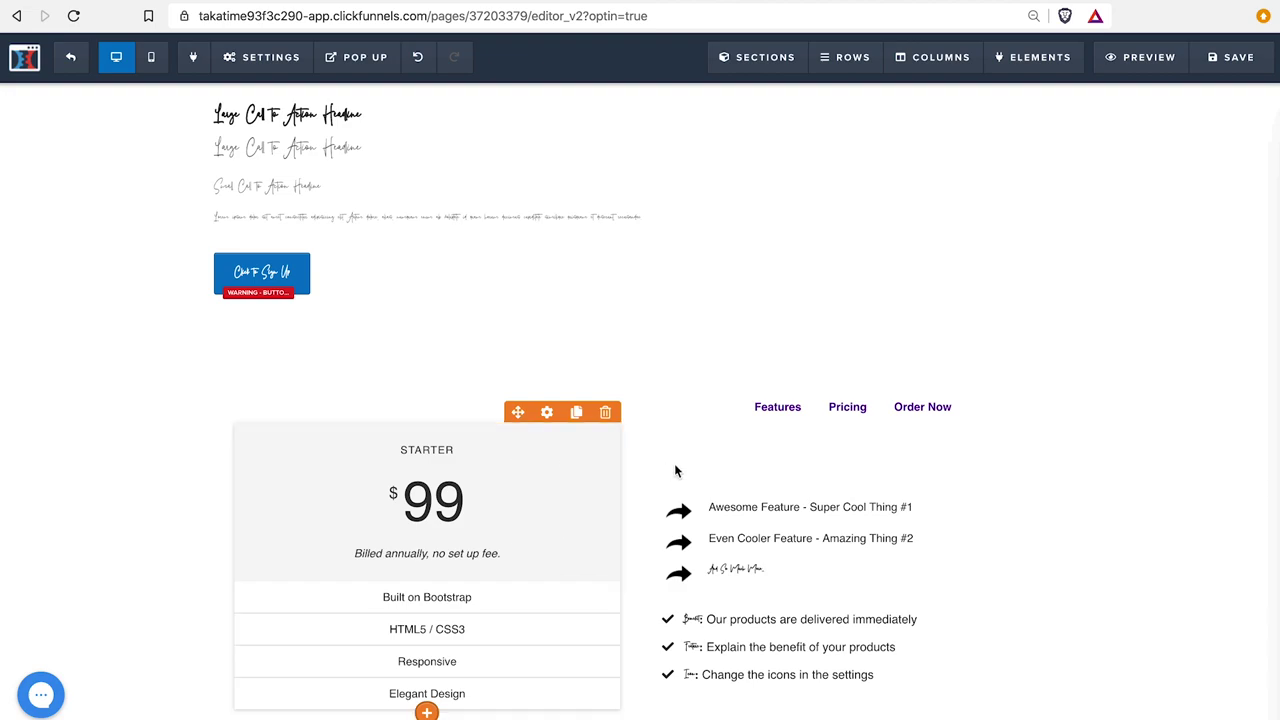
# Try bolding "Built on Bootstrap", "HTML5 / CSS3" and "Responsive" in the Starter pricing table
pyautogui.tripleClick(449, 597)
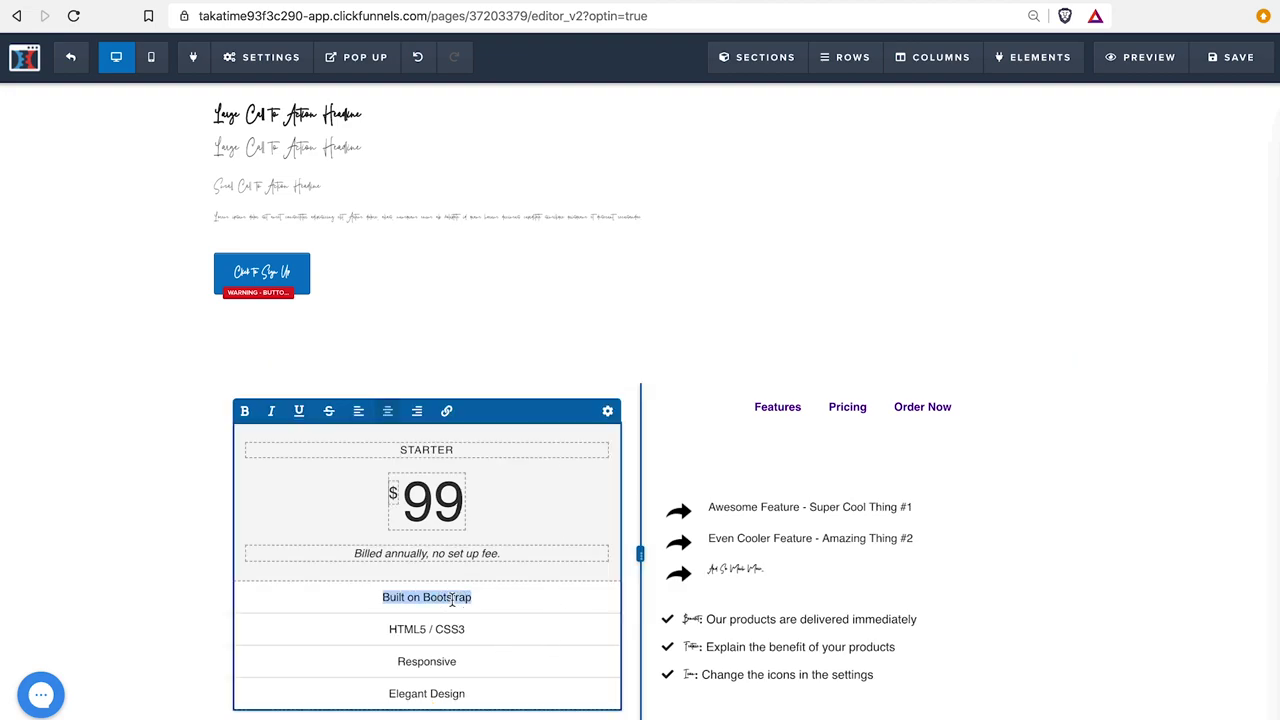
pyautogui.click(246, 412)
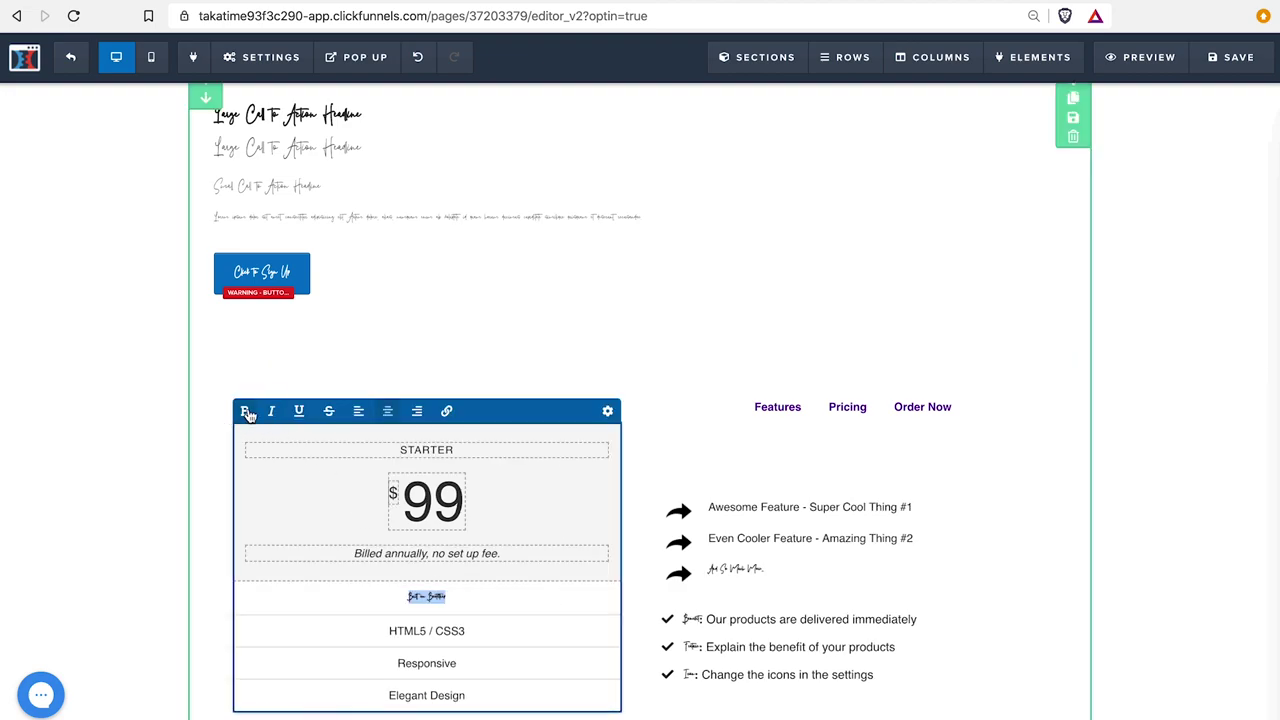
pyautogui.tripleClick(423, 627)
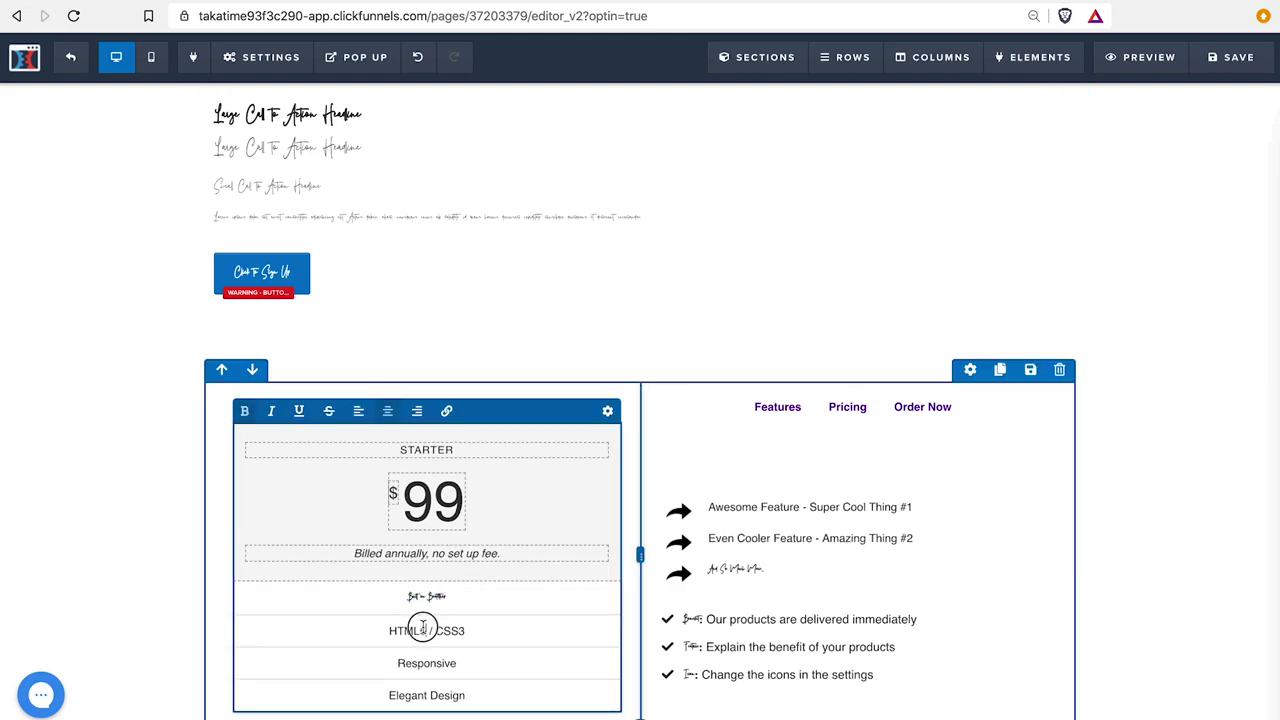
pyautogui.click(246, 412)
pyautogui.tripleClick(448, 655)
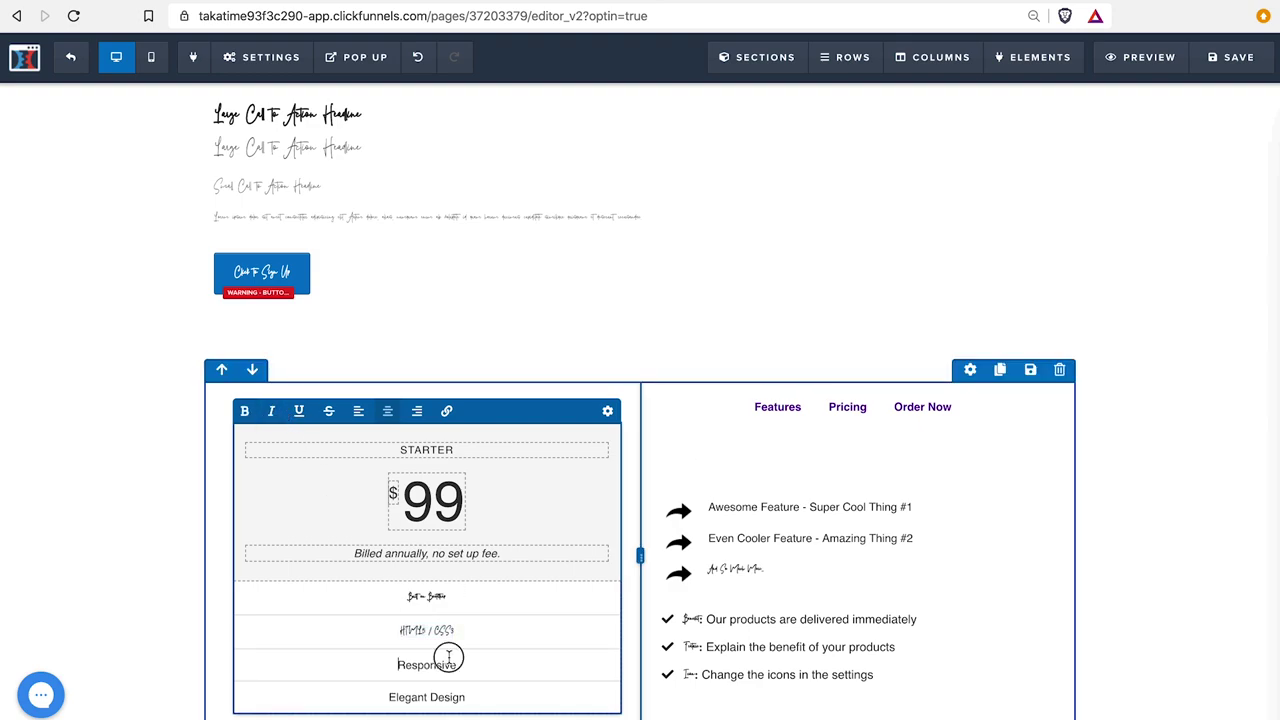
pyautogui.click(245, 415)
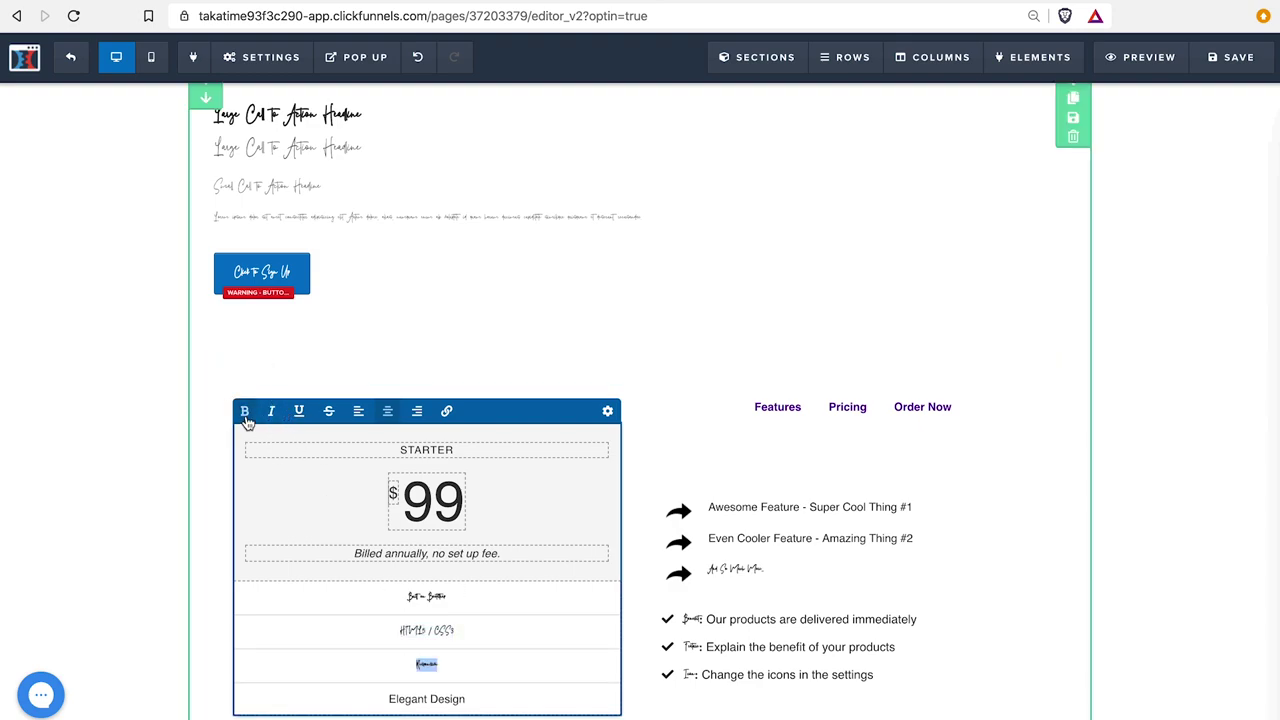
pyautogui.click(791, 520)
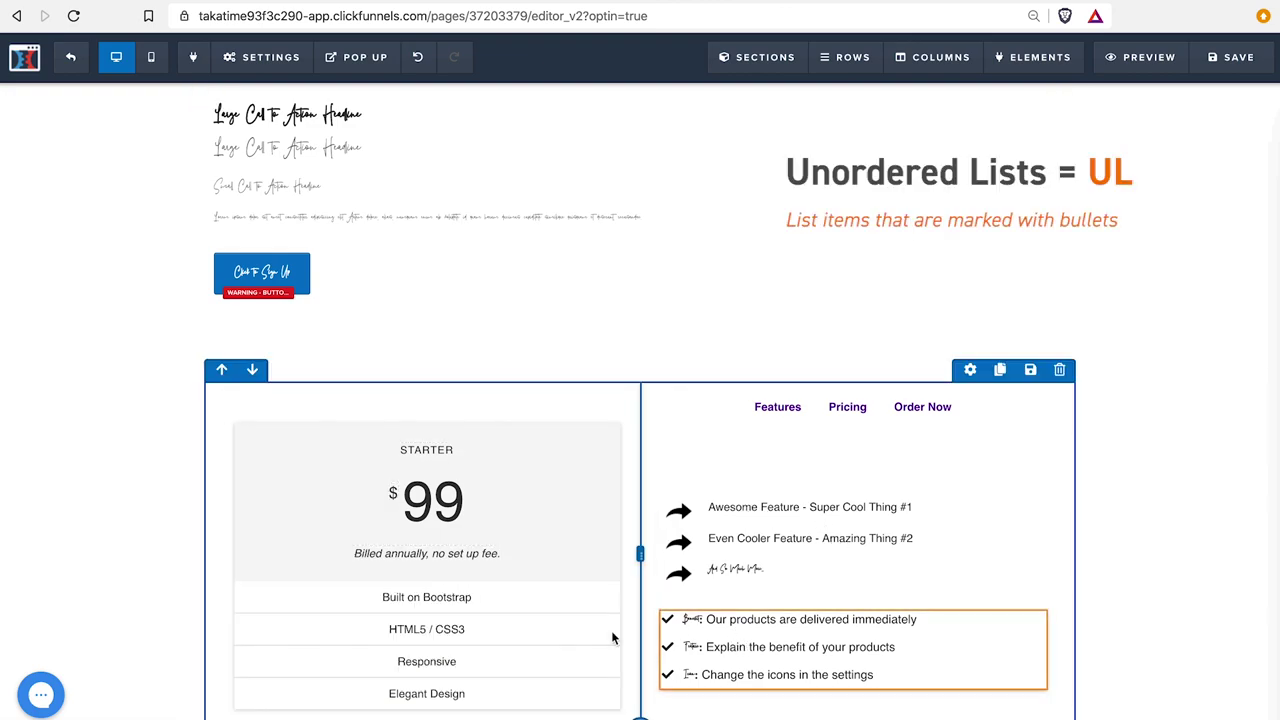
pyautogui.click(287, 64)
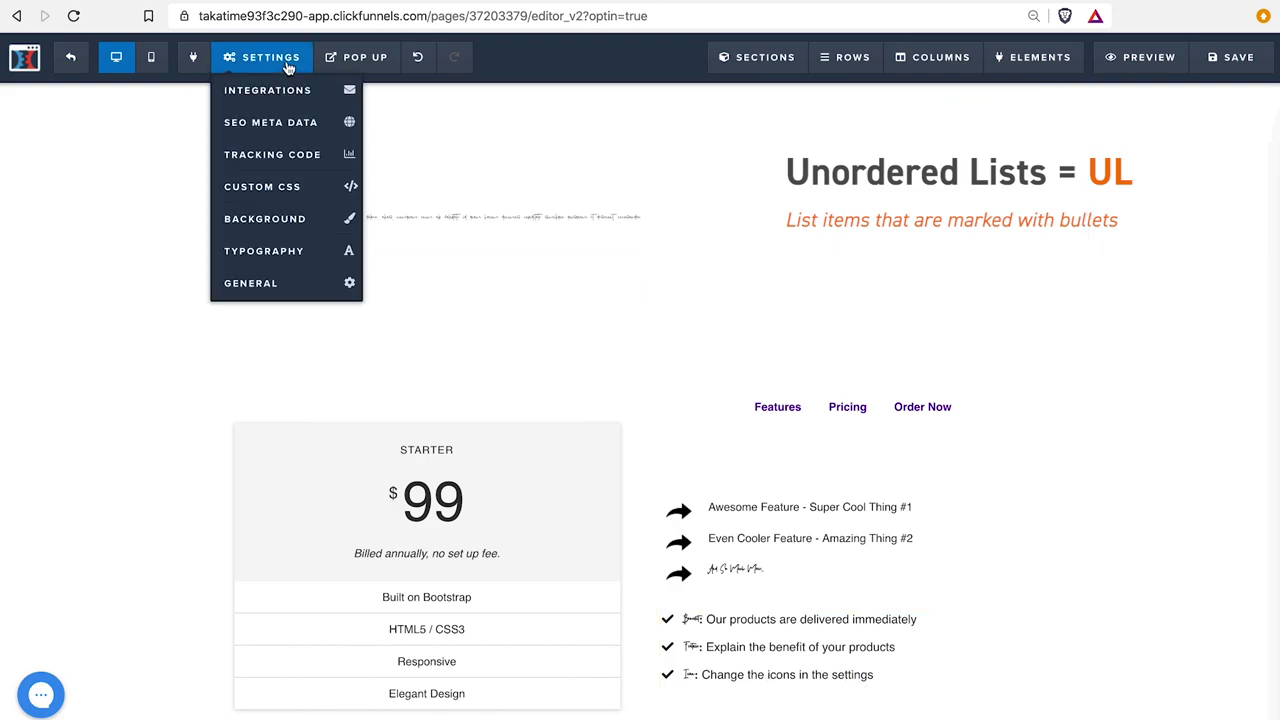
pyautogui.click(262, 186)
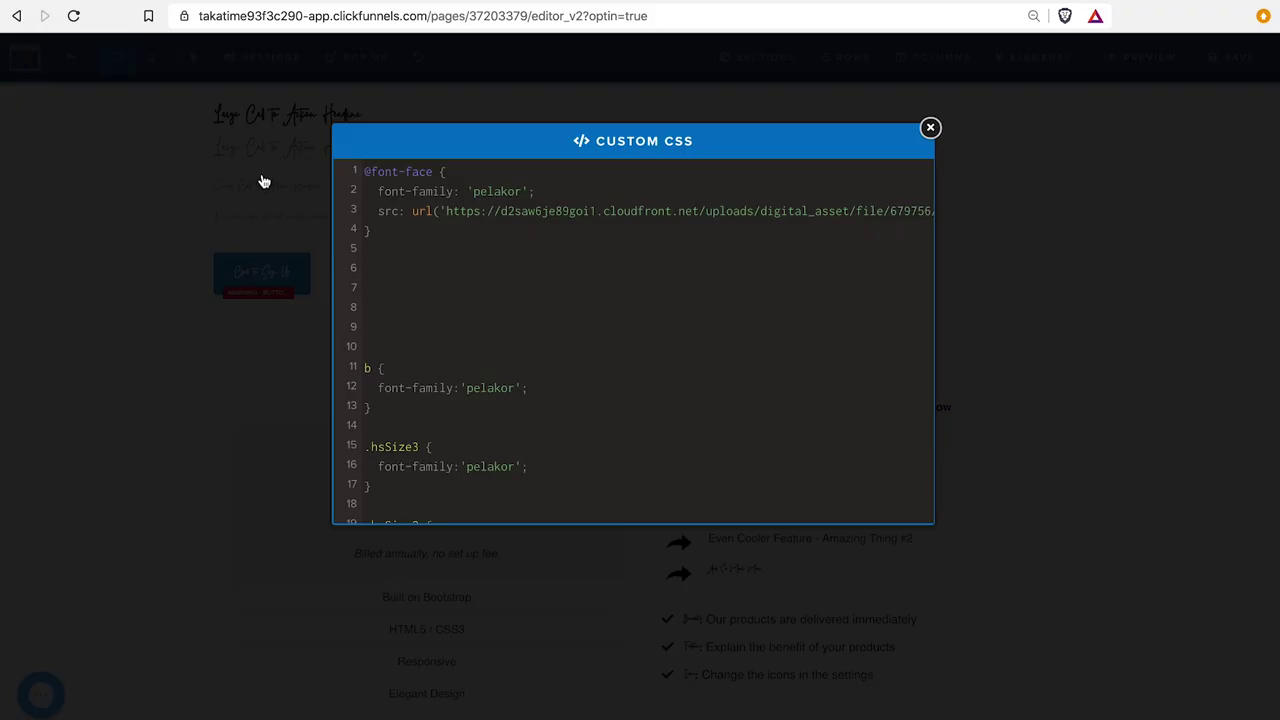
pyautogui.click(390, 272)
pyautogui.hotkey('ctrl', 'v')
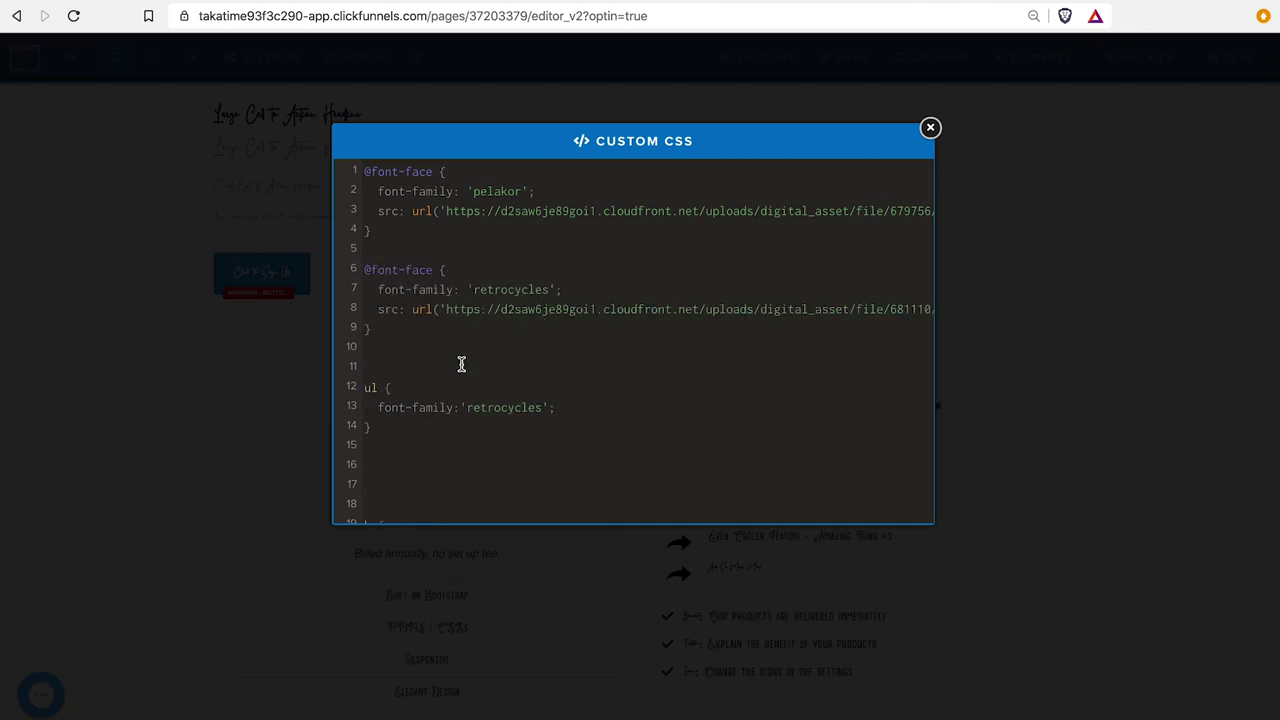
pyautogui.scroll(-1, 460, 356)
pyautogui.scroll(1, 395, 360)
pyautogui.click(930, 128)
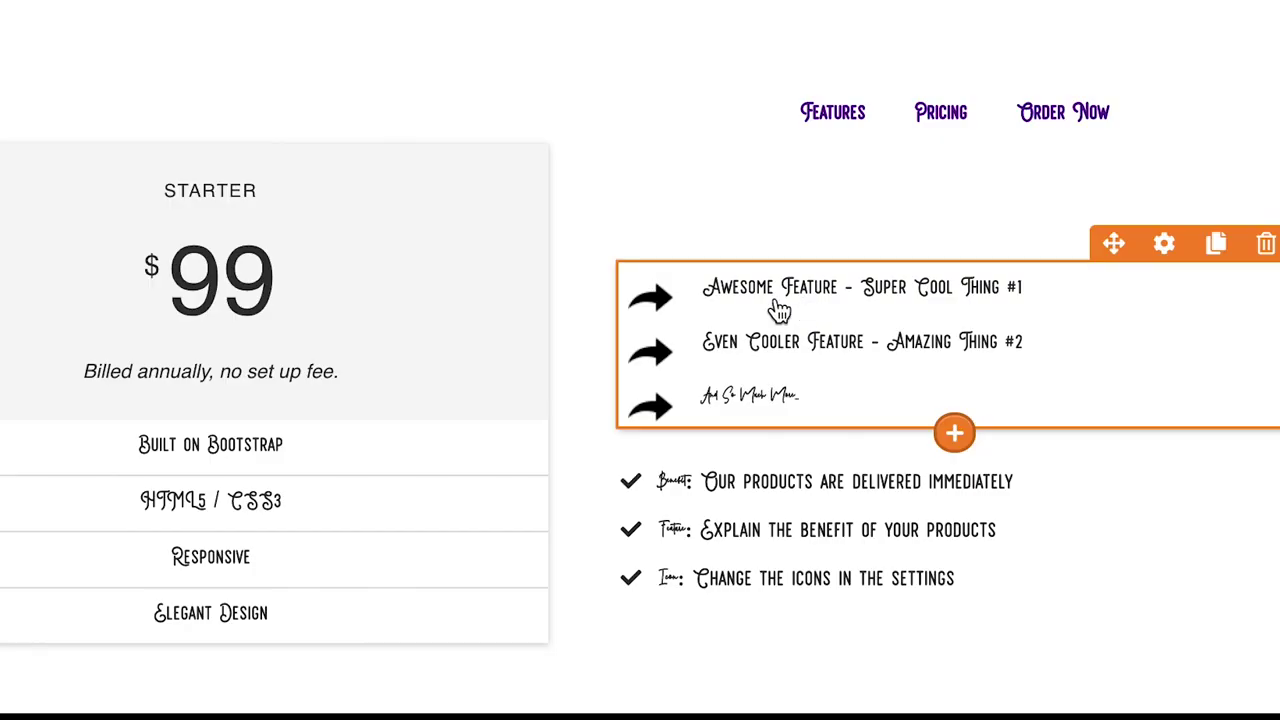
# Make "Awesome Feature" and "Even Cooler Feature" bold in the arrow image list, leaving the rest of each line unbolded
pyautogui.tripleClick(831, 506)
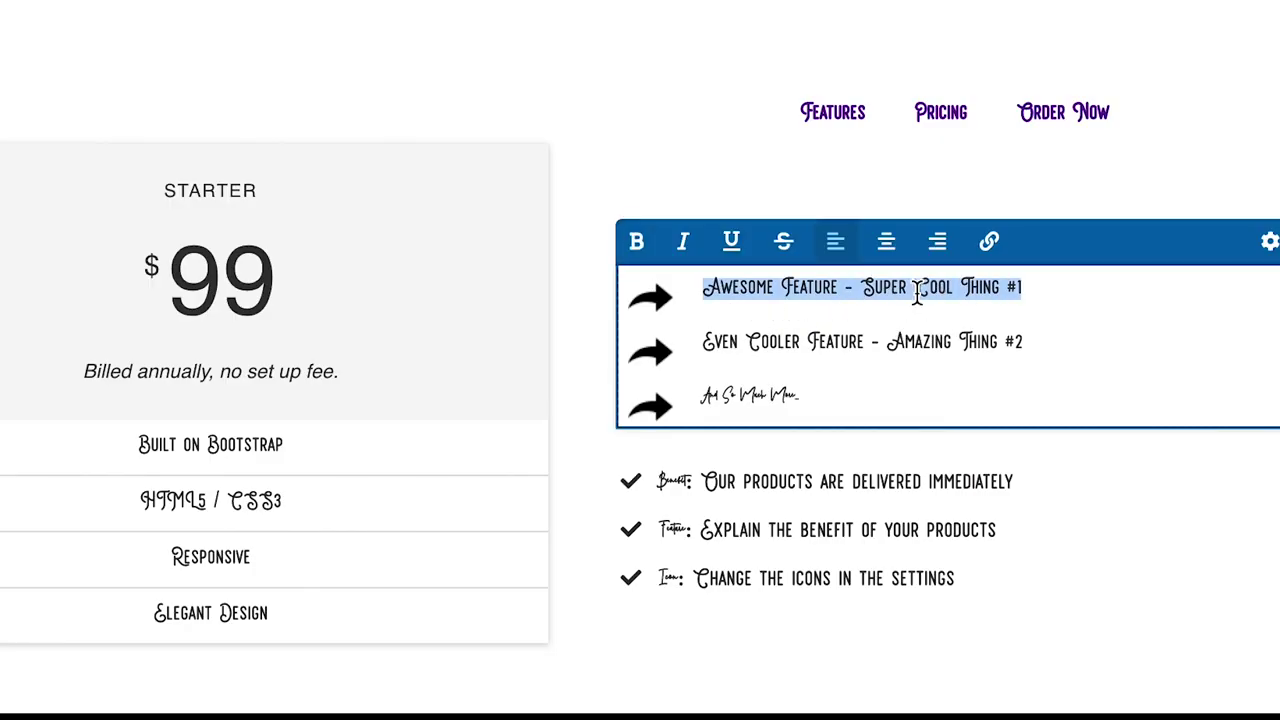
pyautogui.doubleClick(758, 288)
pyautogui.click(836, 287)
pyautogui.moveTo(836, 287); pyautogui.dragTo(706, 287)
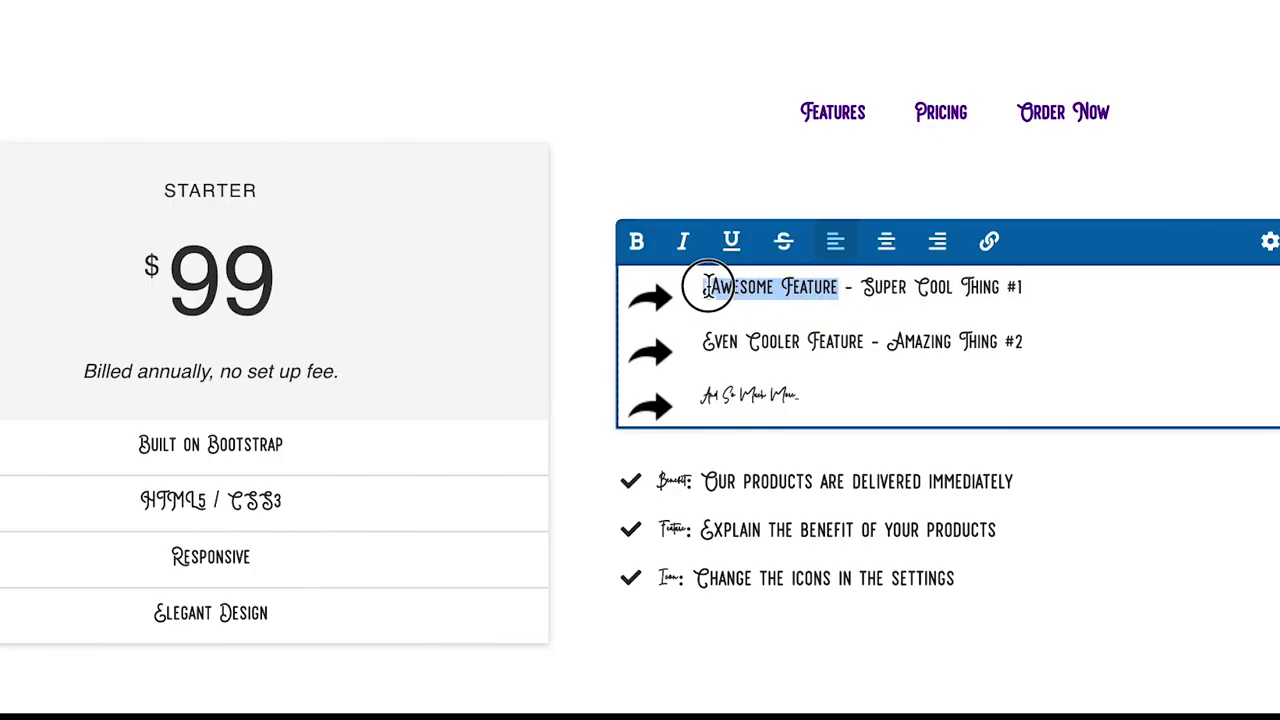
pyautogui.click(636, 241)
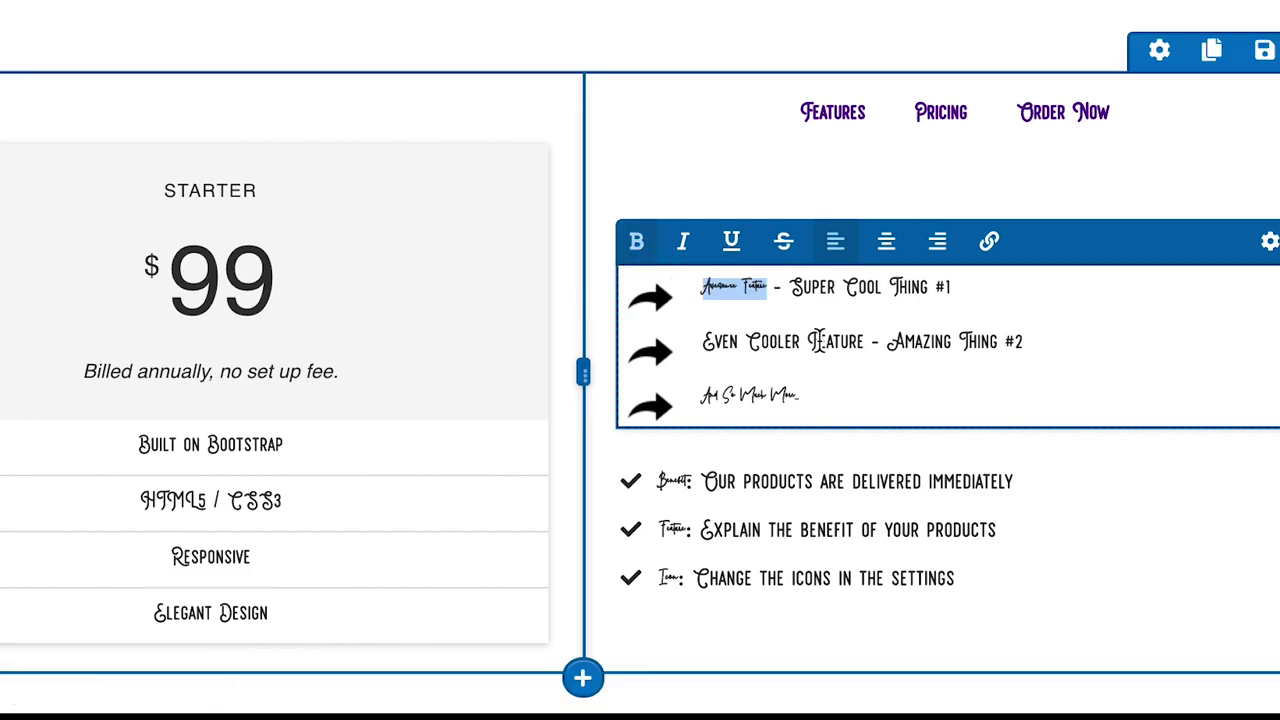
pyautogui.moveTo(865, 342); pyautogui.dragTo(700, 338)
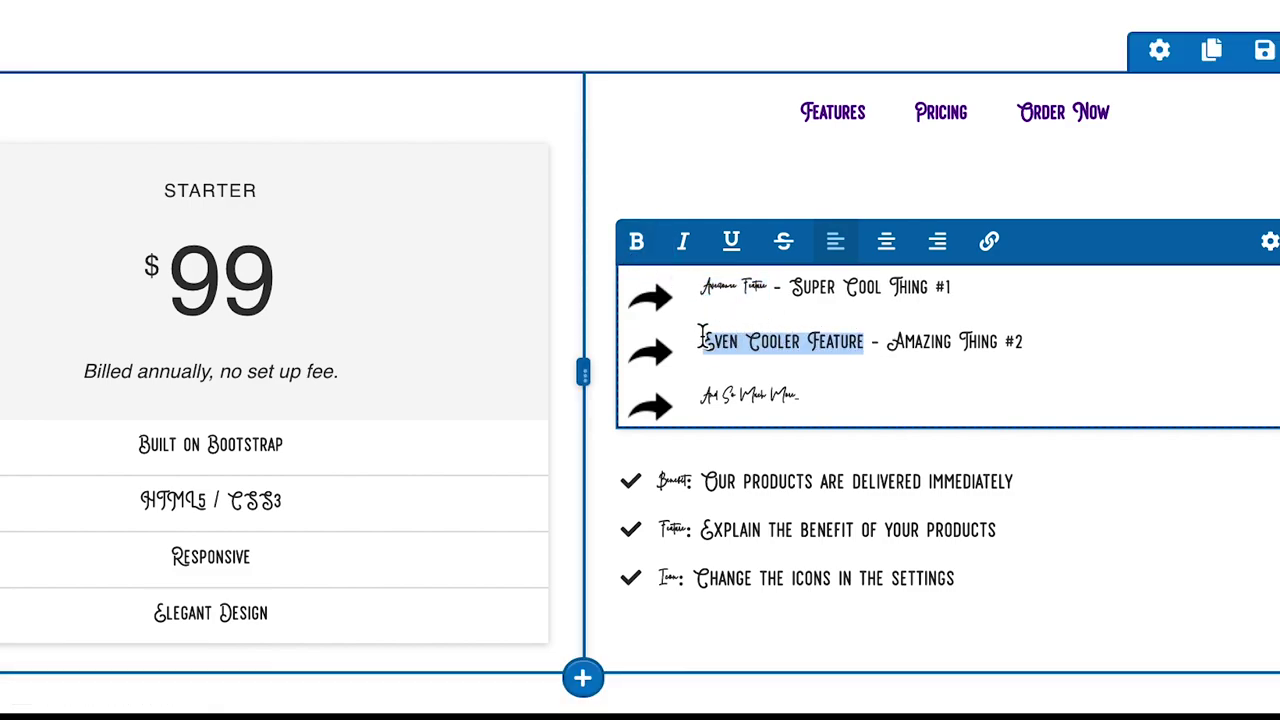
pyautogui.click(638, 244)
pyautogui.moveTo(803, 345); pyautogui.dragTo(986, 338)
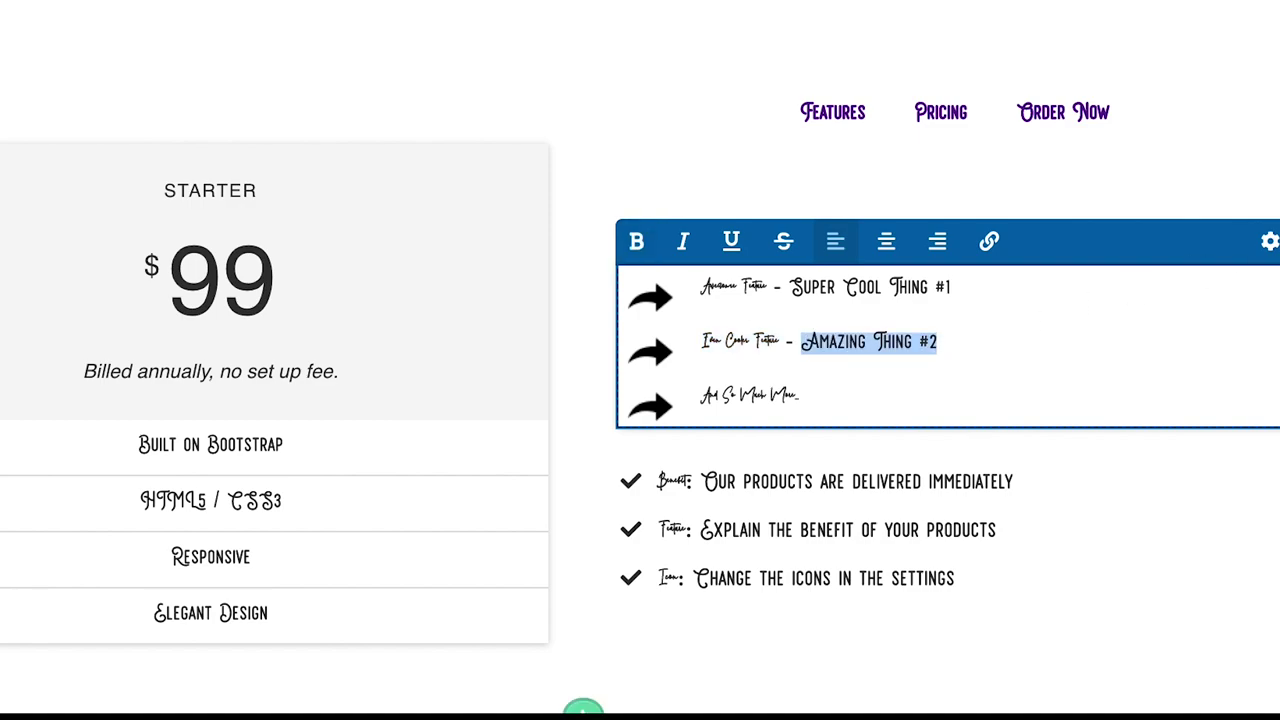
pyautogui.click(1100, 131)
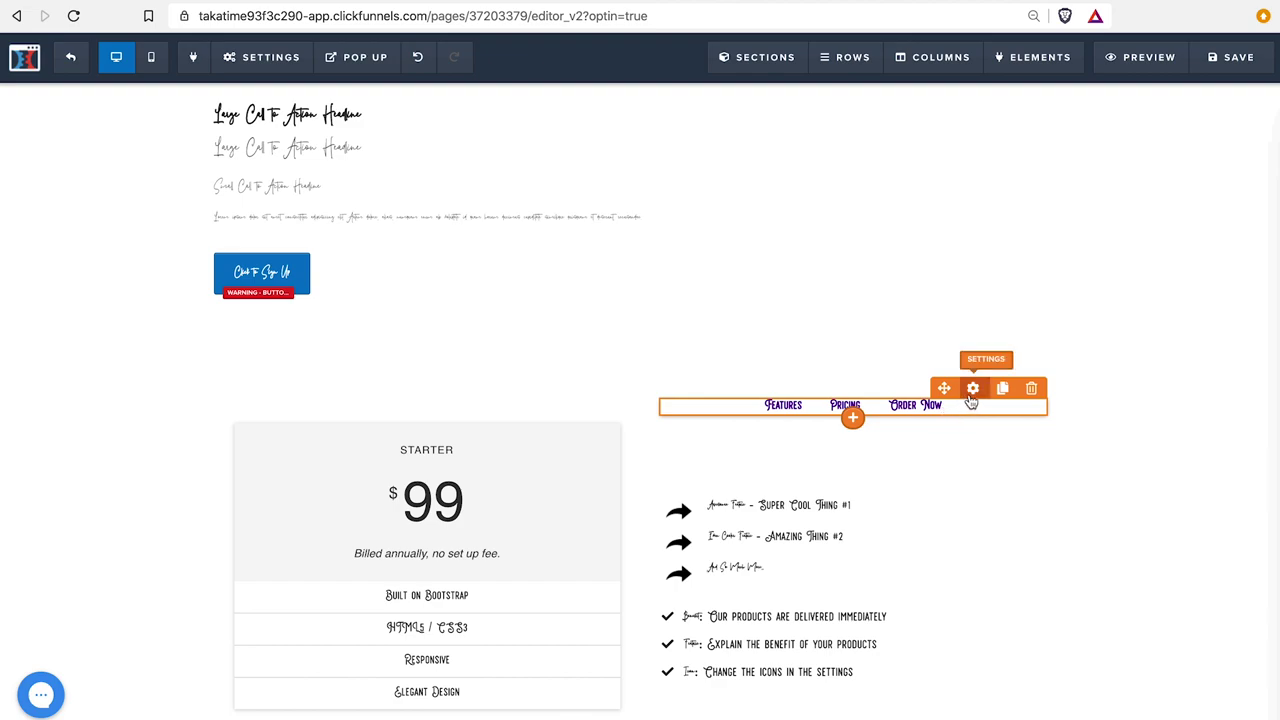
# Copy the CSS ID selector #tmp_nav-15941 from the navigation element's CSS info
pyautogui.click(972, 392)
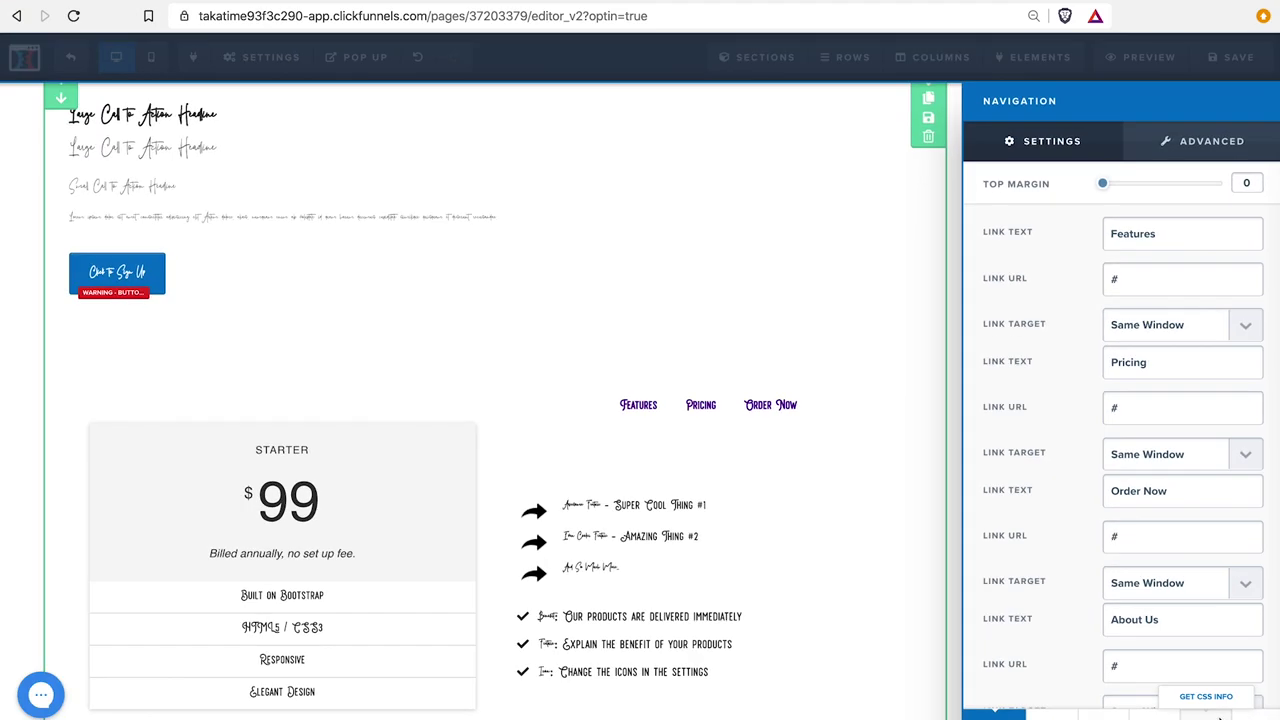
pyautogui.click(1051, 588)
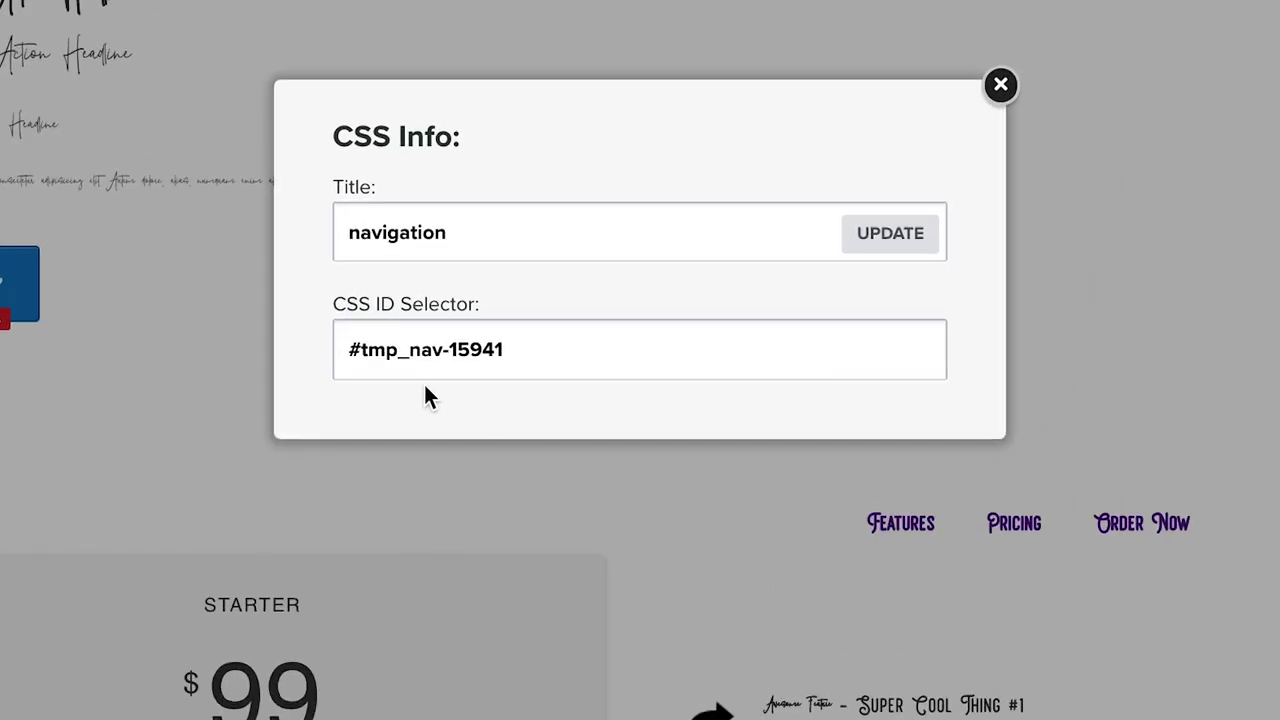
pyautogui.click(528, 345)
pyautogui.moveTo(528, 345); pyautogui.dragTo(304, 323)
pyautogui.hotkey('ctrl', 'c')
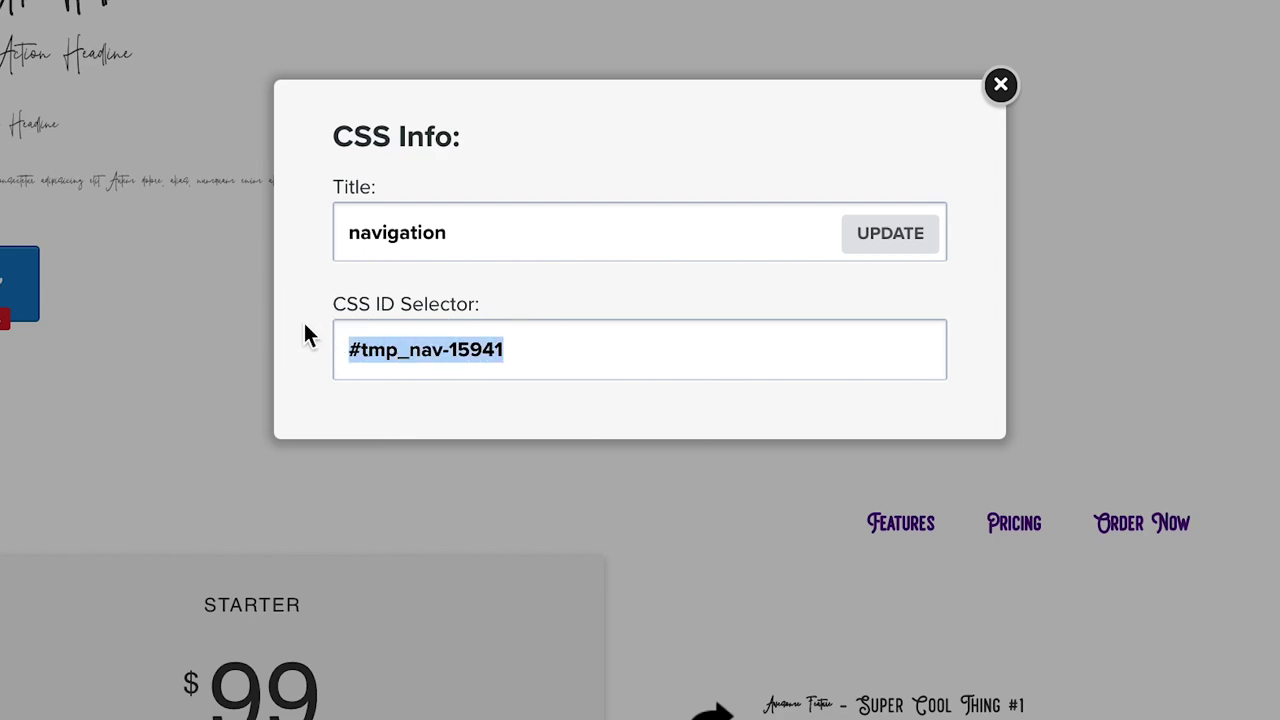
pyautogui.click(1001, 84)
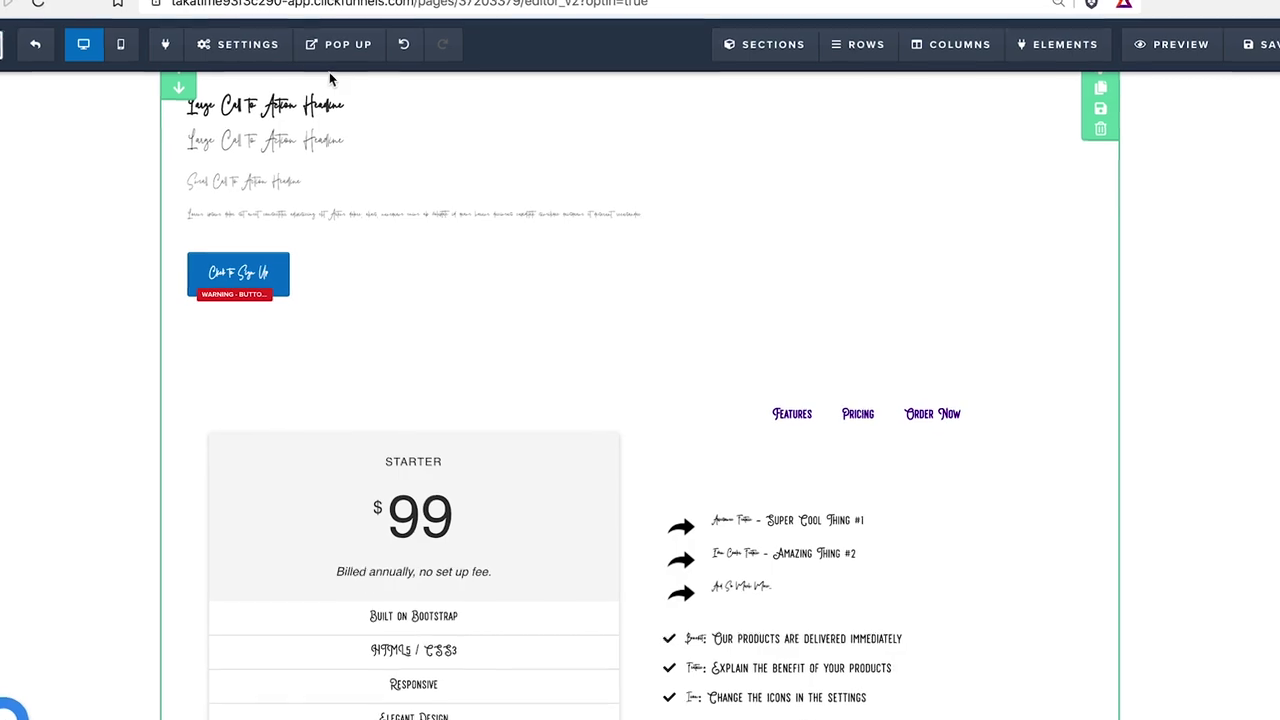
# Start a "#tmp_nav-15941 li{" rule below the ul rule in the page's custom CSS, using the copied navigation selector
pyautogui.moveTo(298, 75)
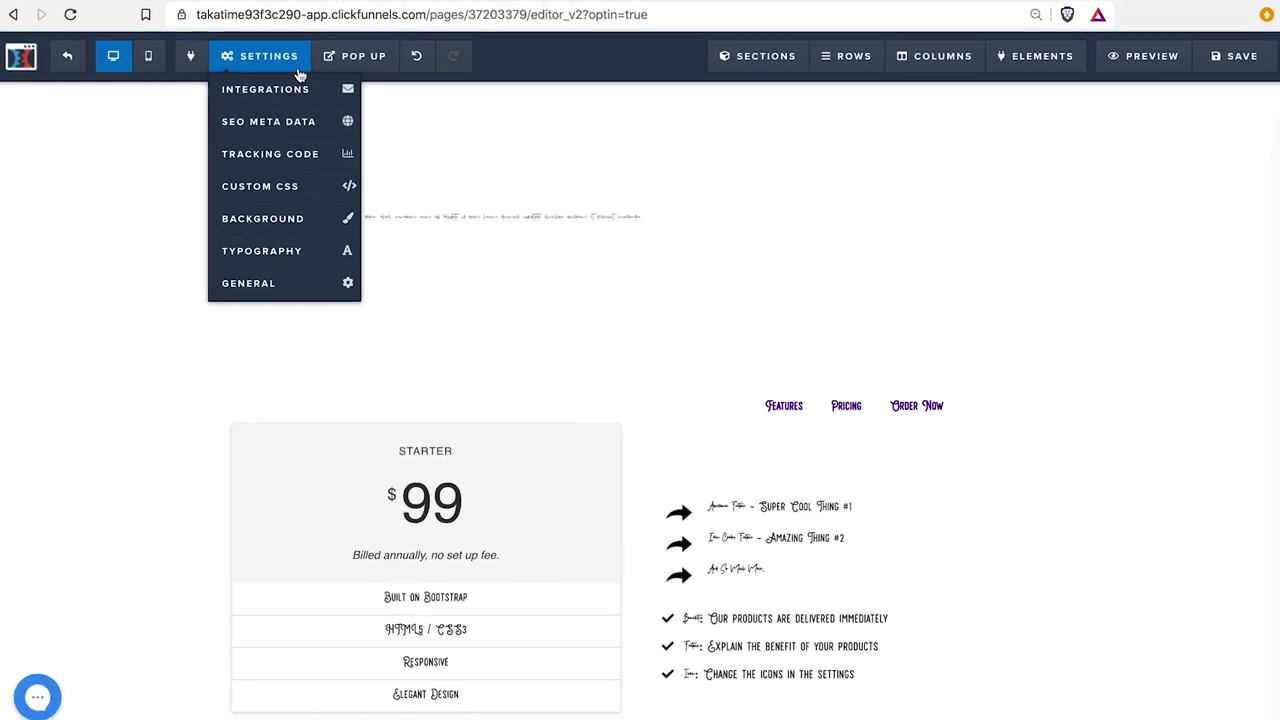
pyautogui.click(276, 197)
pyautogui.click(390, 441)
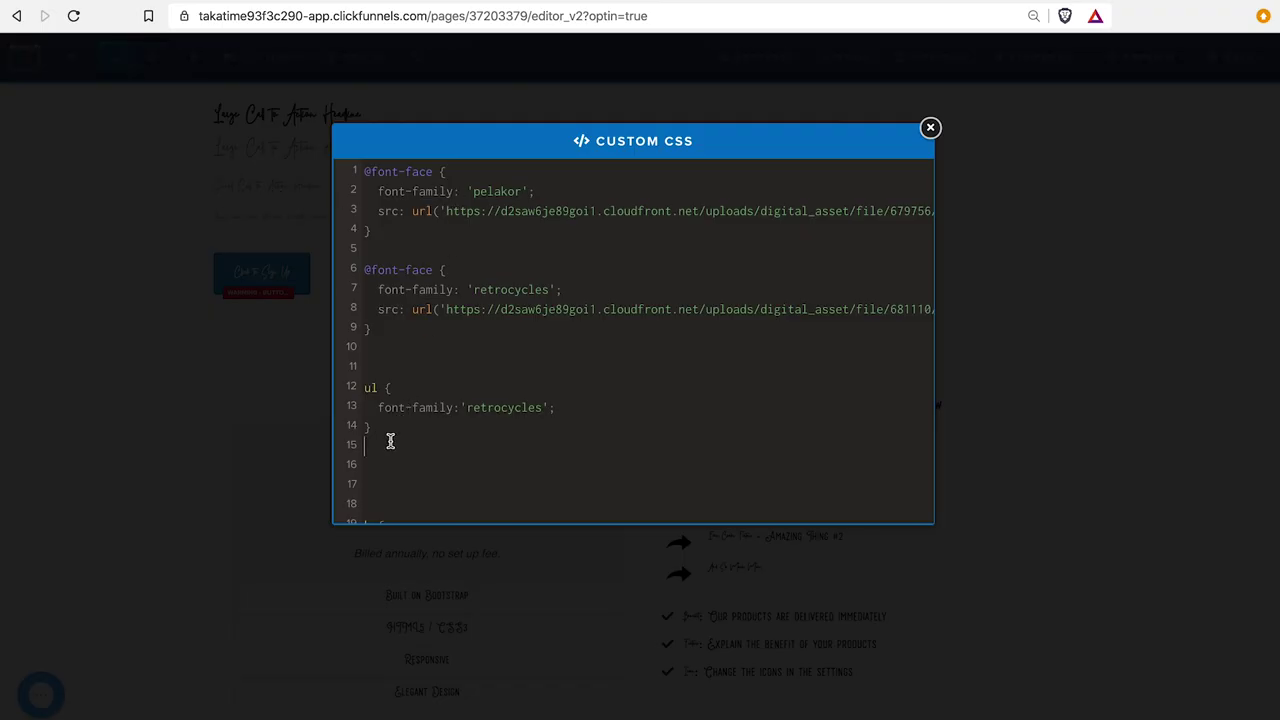
pyautogui.press('Return')
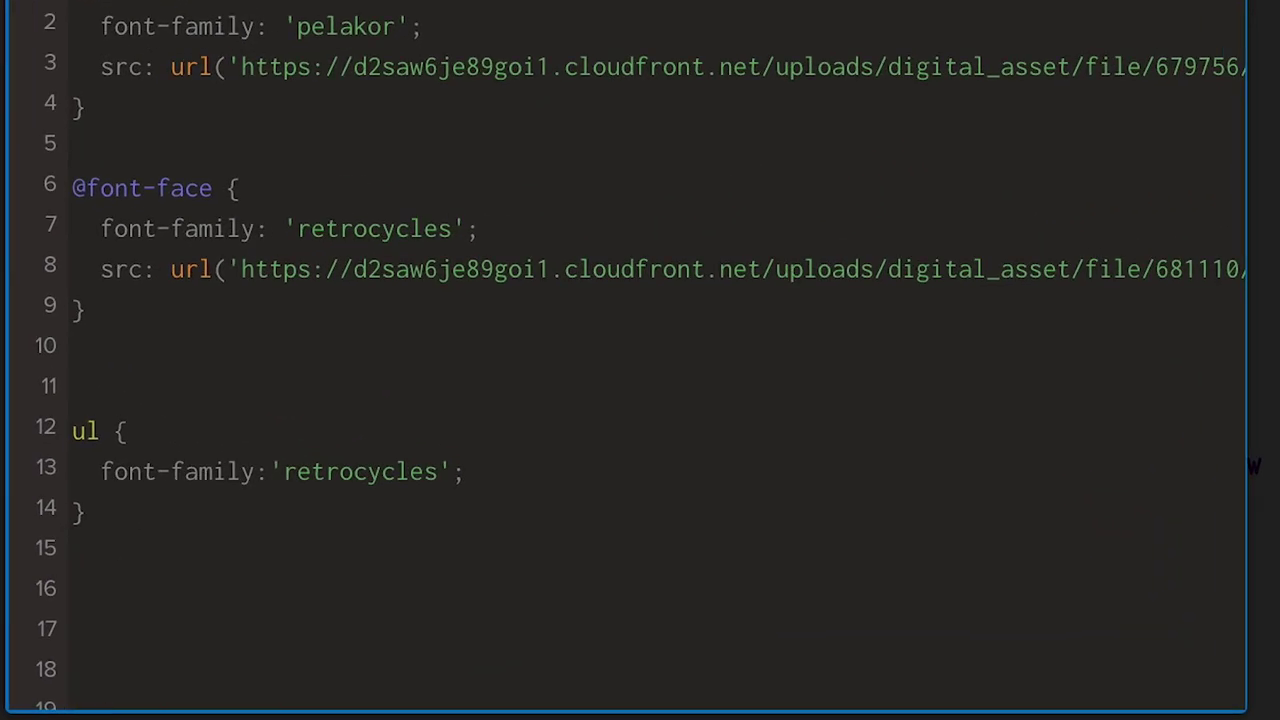
pyautogui.hotkey('ctrl', 'v')
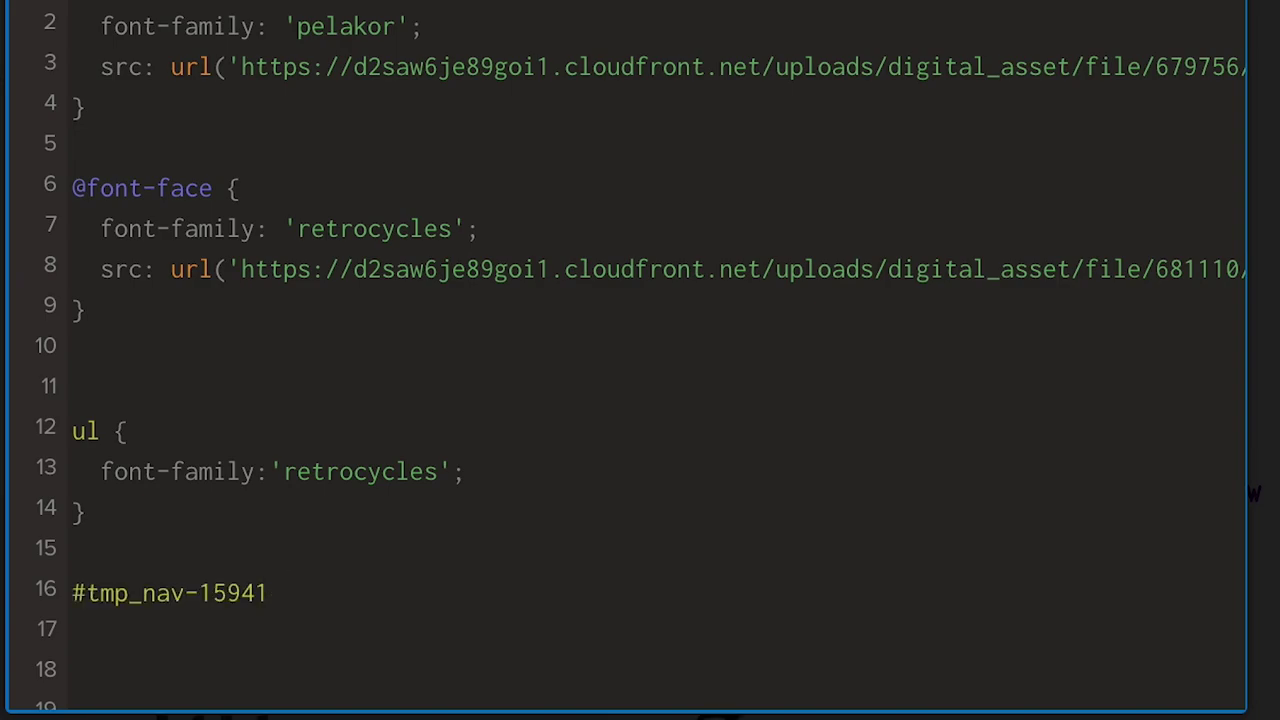
pyautogui.write('li{')
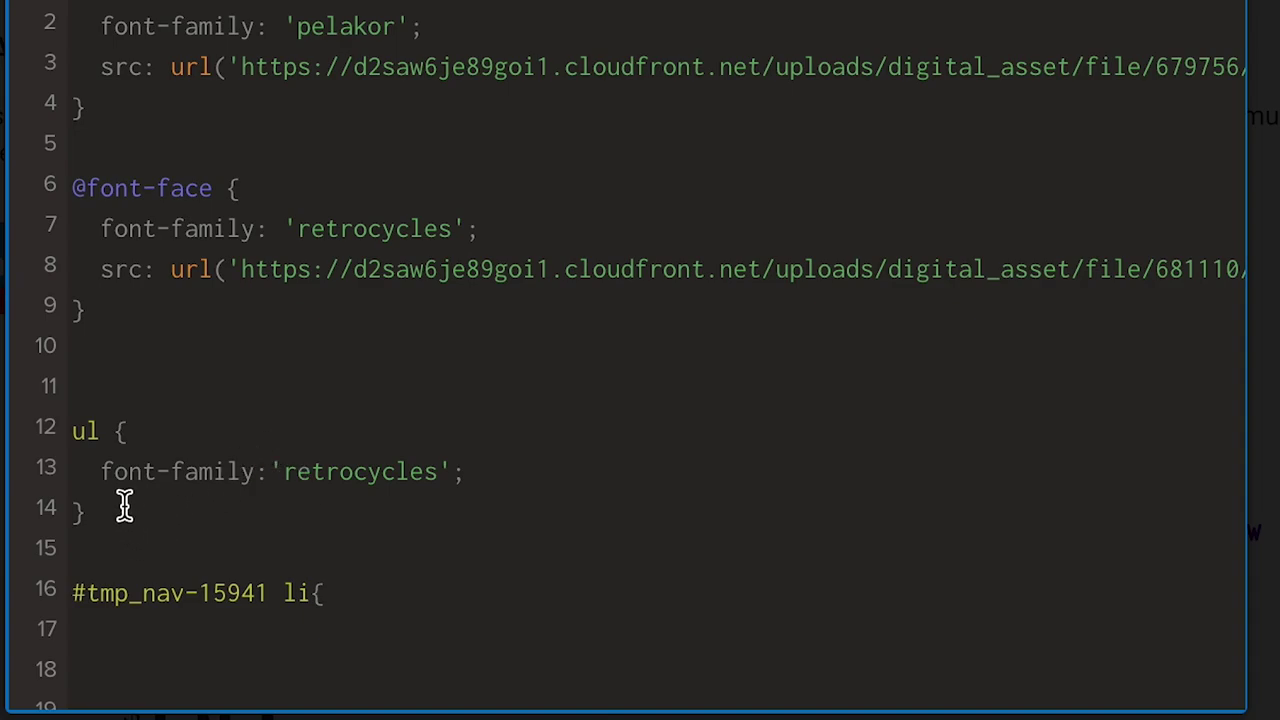
# Copy the ul rule's font-family 'retrocycles' declaration and closing brace into the #tmp_nav-15941 li rule
pyautogui.moveTo(114, 502); pyautogui.dragTo(102, 472)
pyautogui.hotkey('ctrl', 'c')
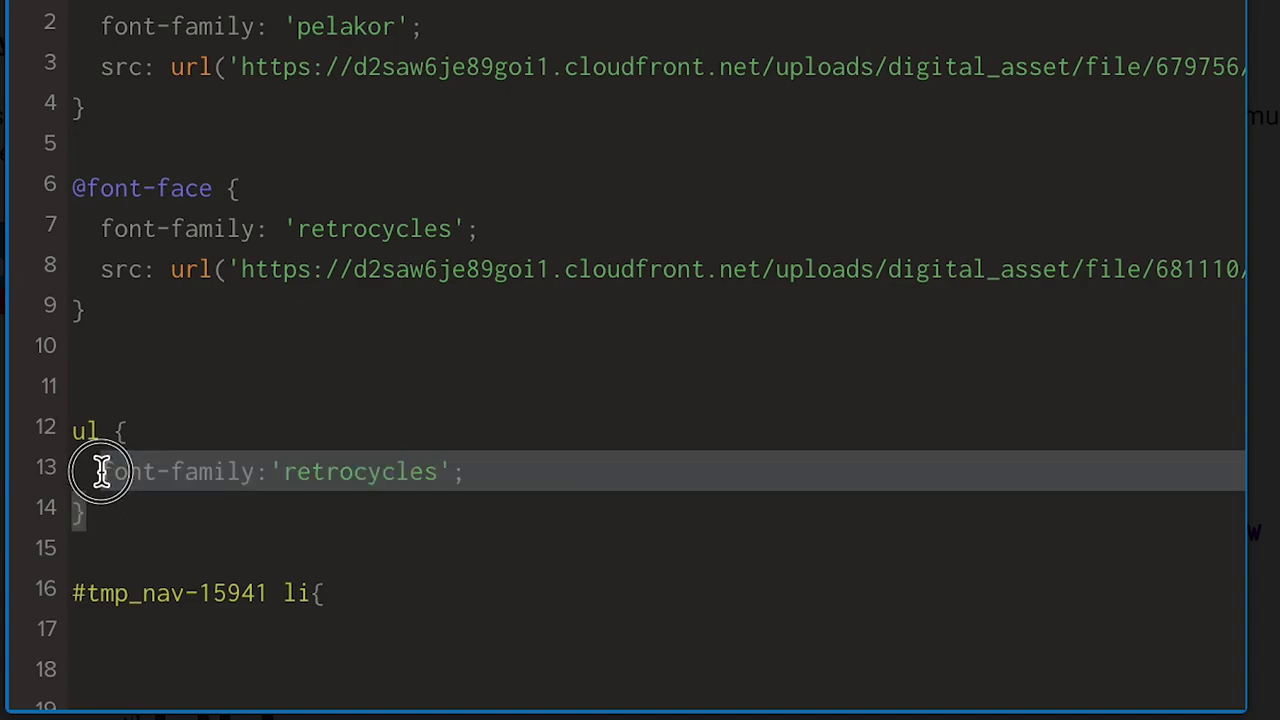
pyautogui.click(249, 620)
pyautogui.hotkey('ctrl', 'v')
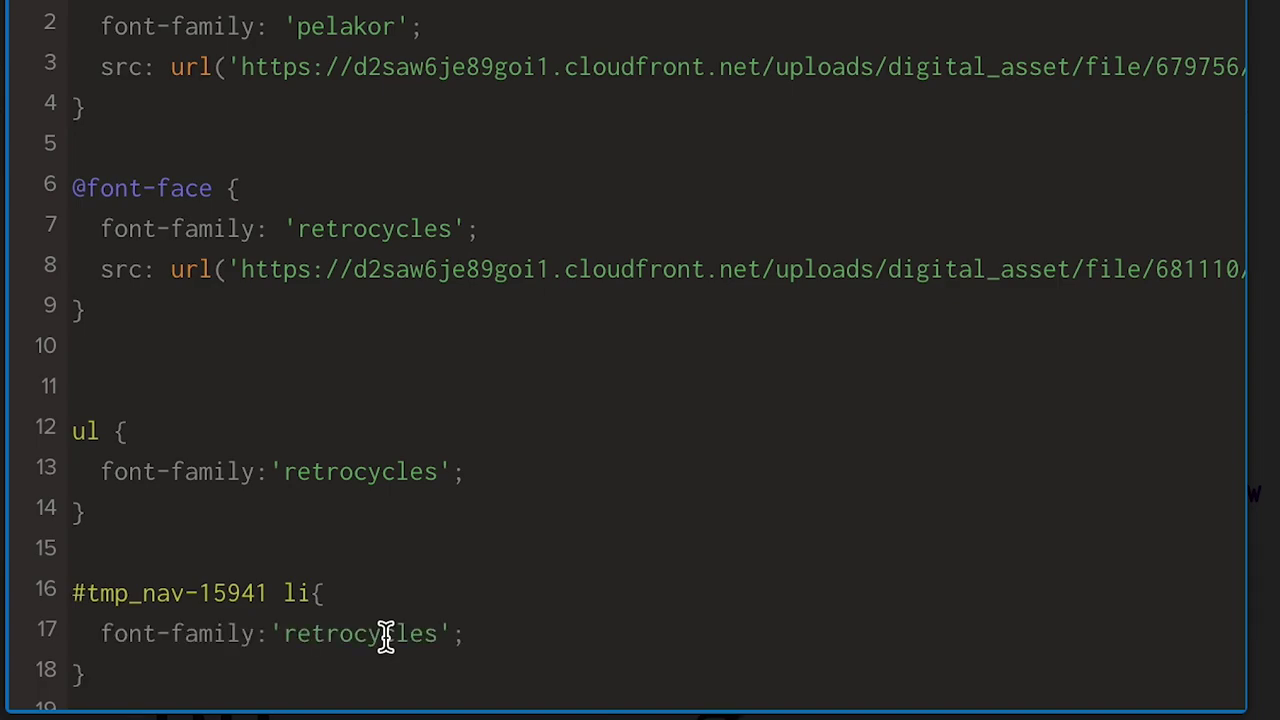
# Replace the font-family value in the #tmp_nav-15941 li rule with san-serif and close the custom CSS editor
pyautogui.click(447, 630)
pyautogui.moveTo(447, 630); pyautogui.dragTo(272, 632)
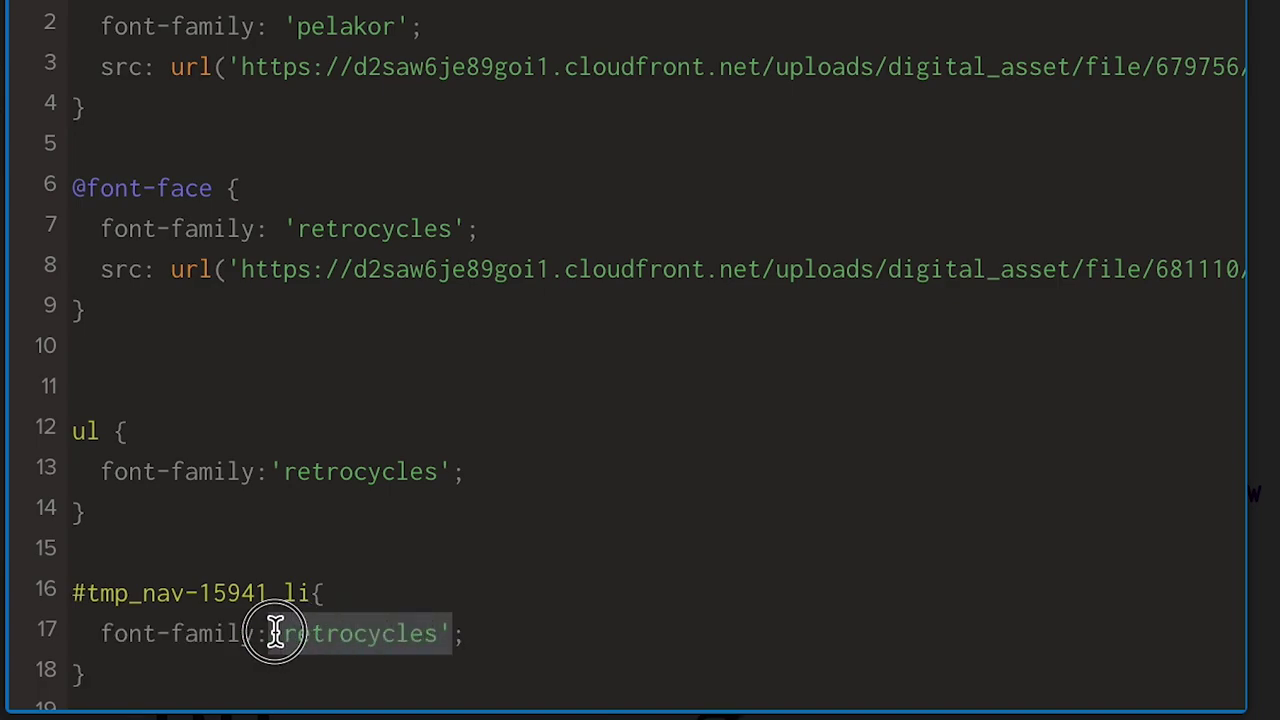
pyautogui.write('san-serif')
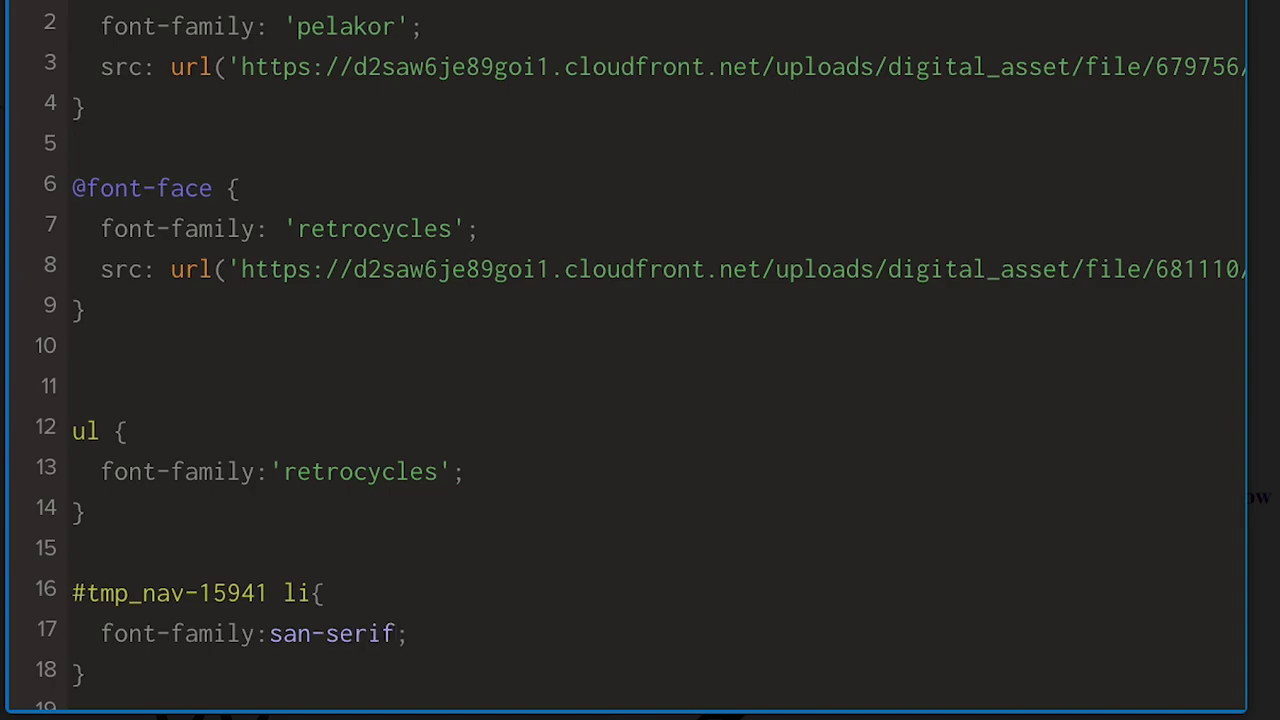
pyautogui.scroll(-3, 726, 591)
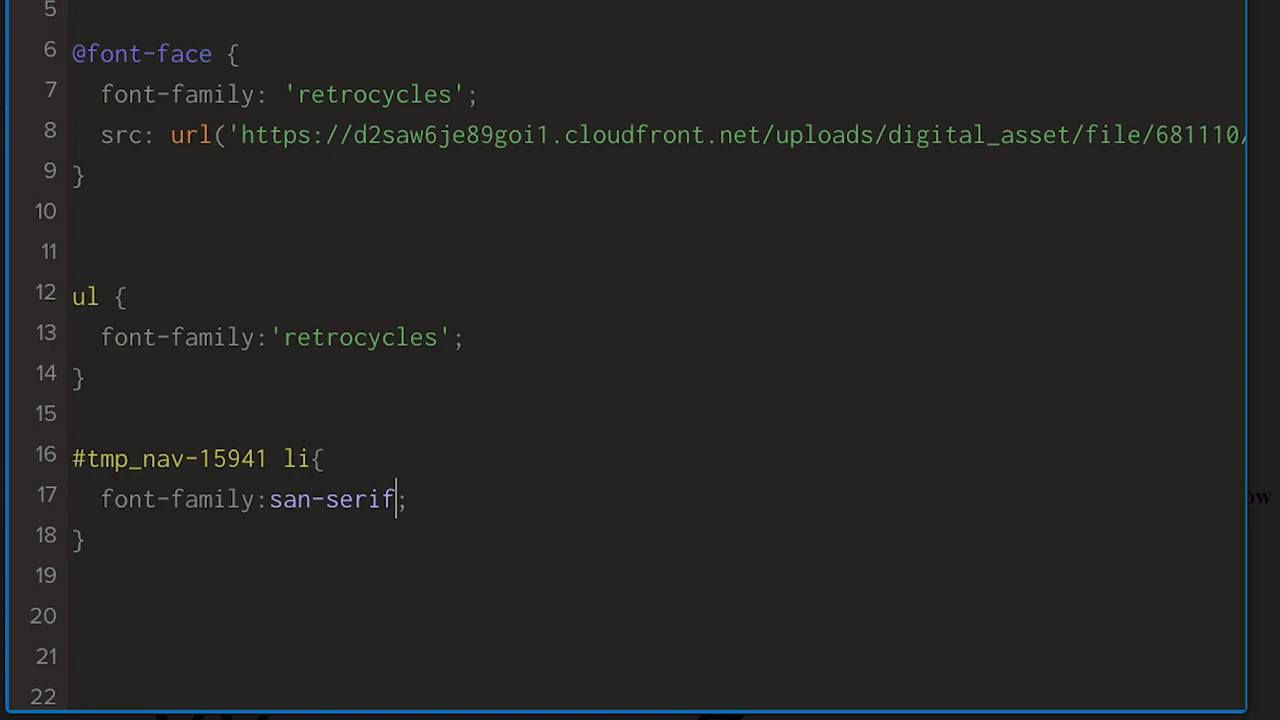
pyautogui.click(931, 129)
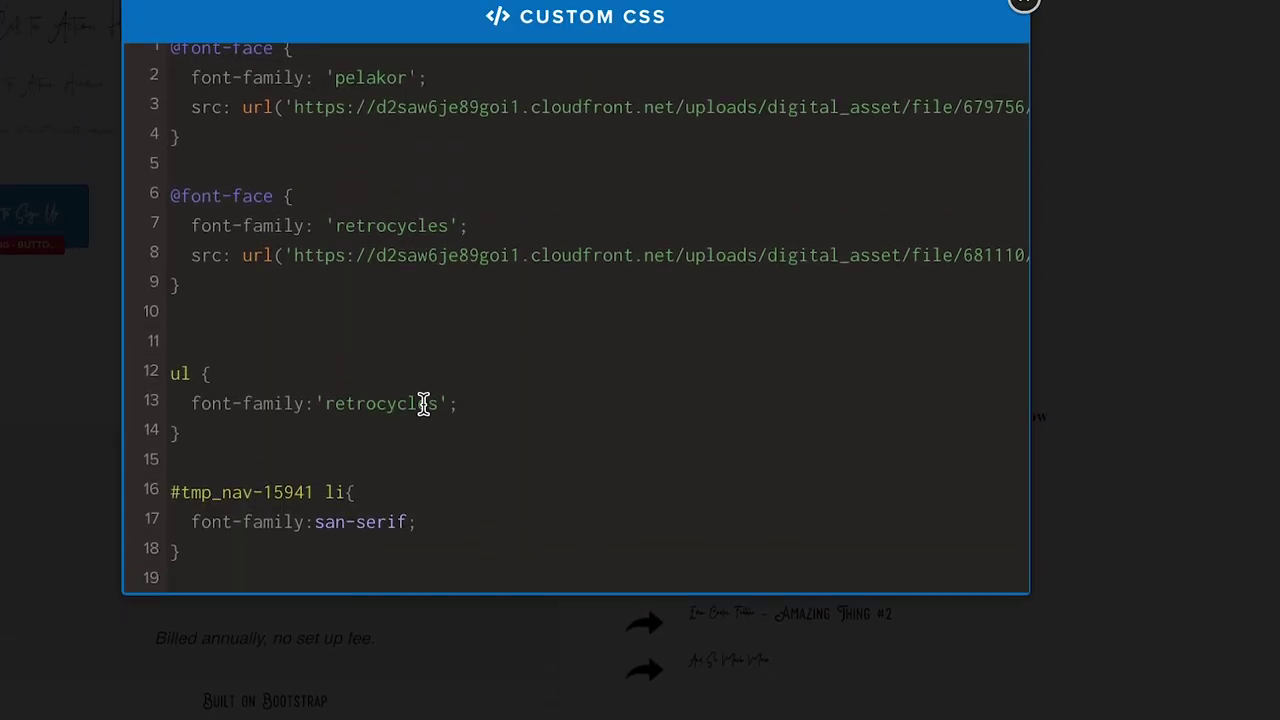
pyautogui.scroll(-5, 400, 360)
pyautogui.click(1194, 480)
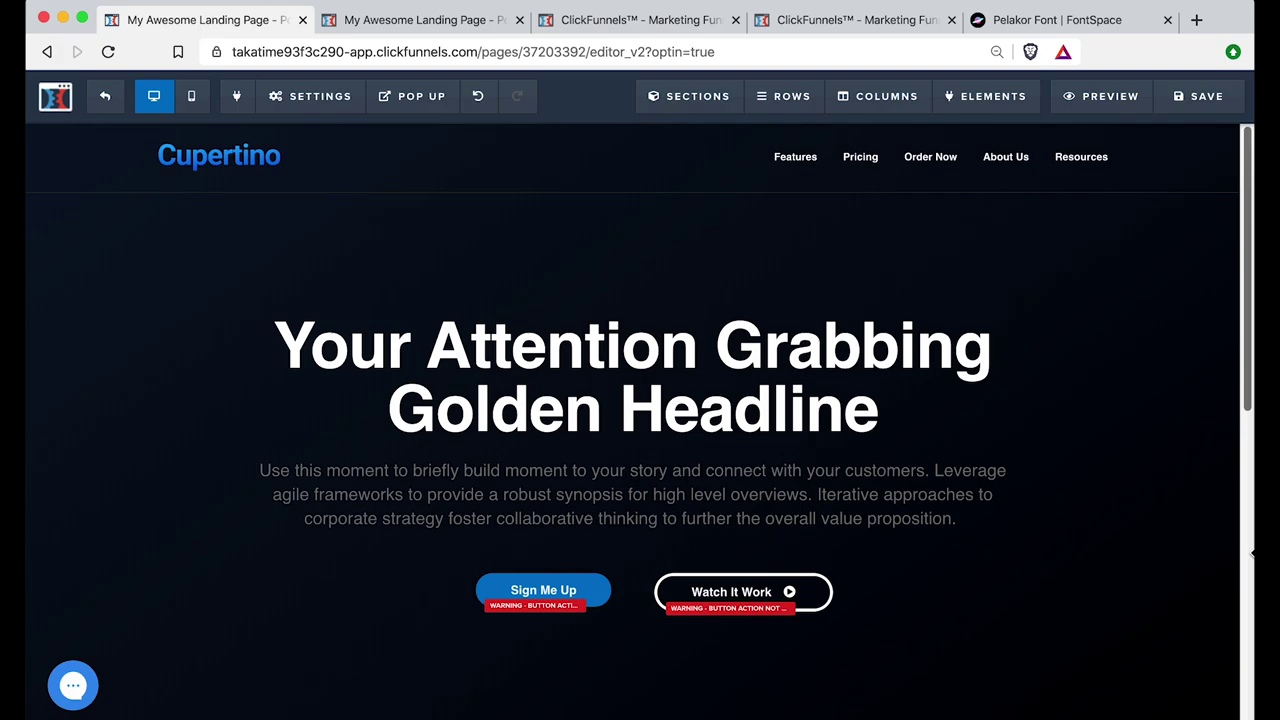
# Add a paragraph element below the description text under the "Explain Why This Is A Game Changer" headline
pyautogui.scroll(-7, 1200, 525)
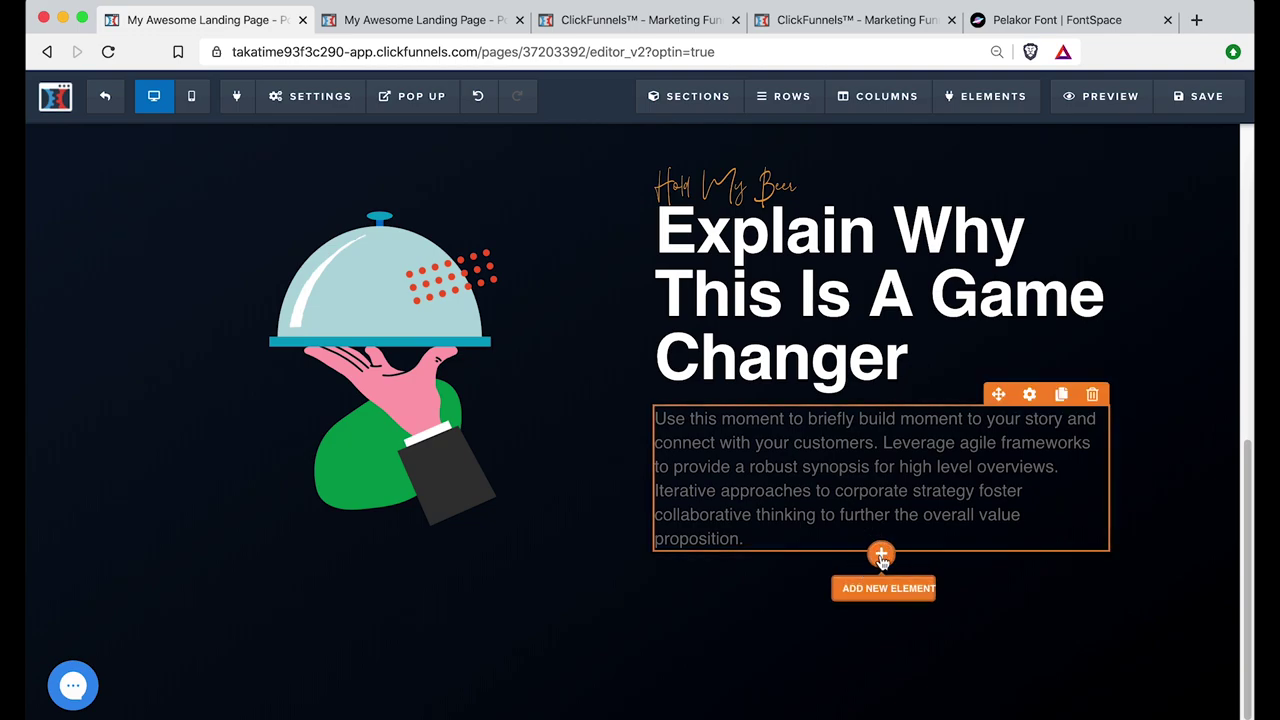
pyautogui.click(881, 557)
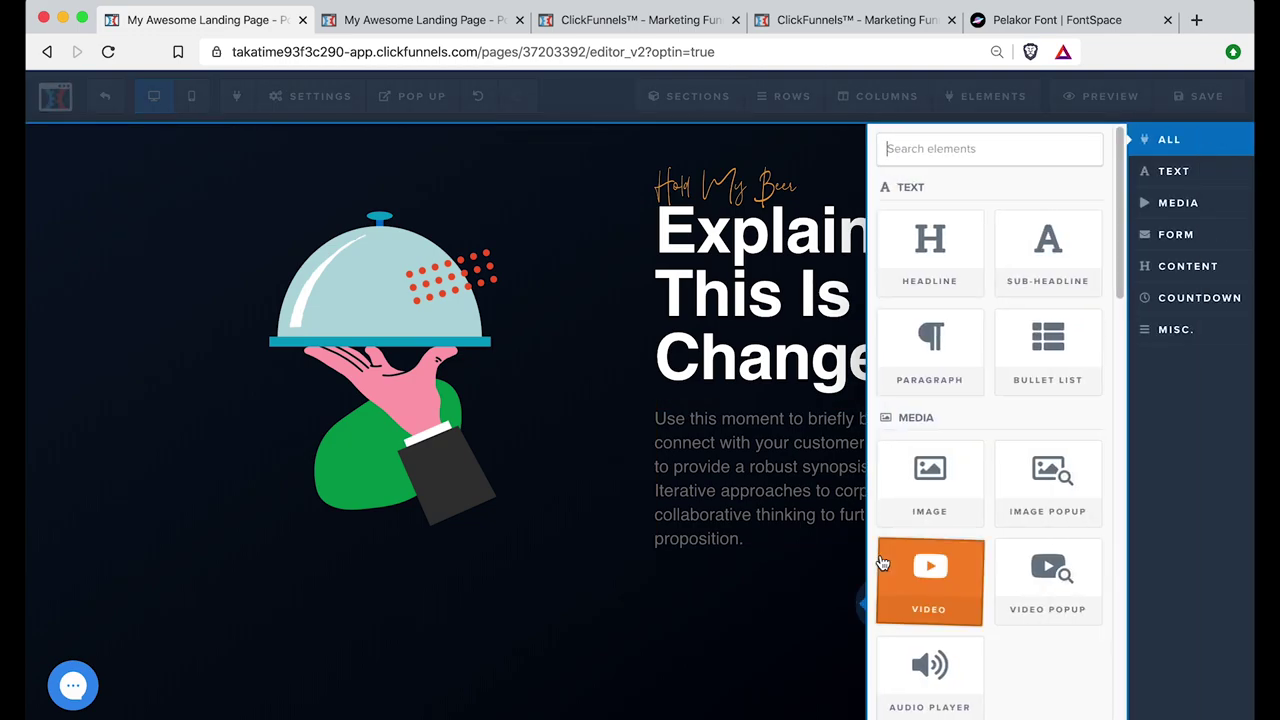
pyautogui.click(957, 385)
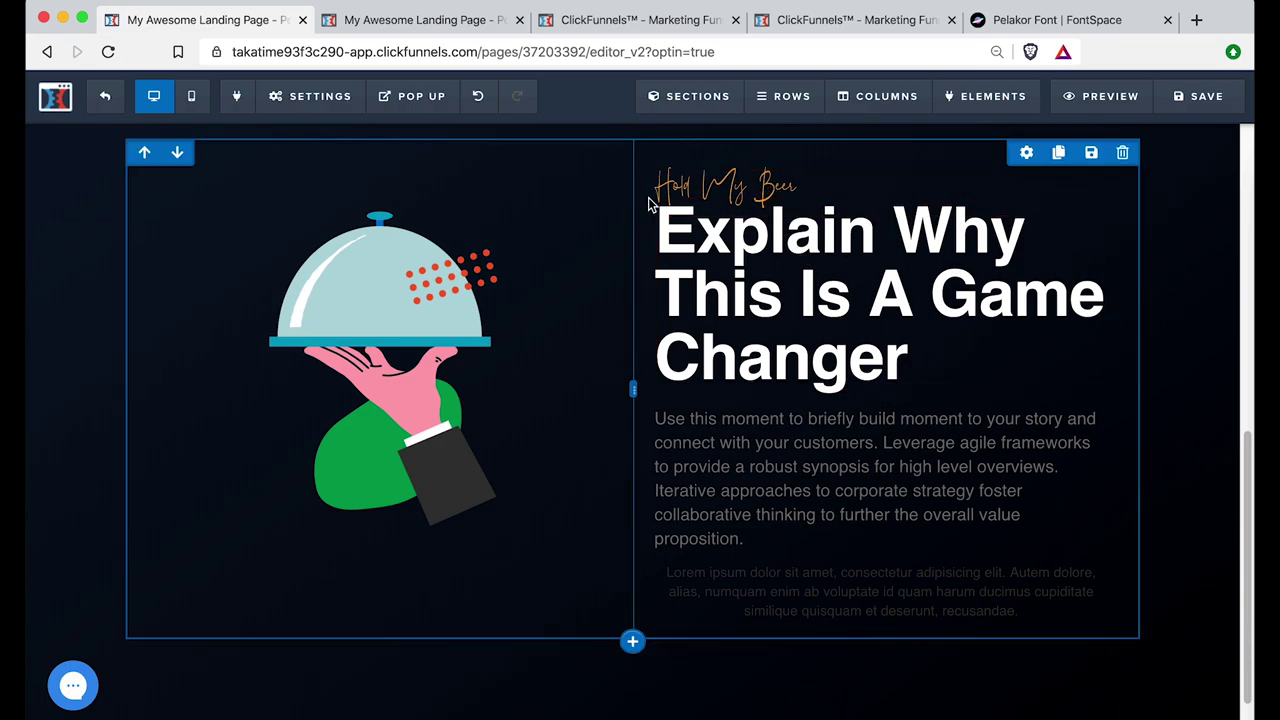
# Replace the new paragraph's placeholder text with "Polar 8"
pyautogui.click(881, 596)
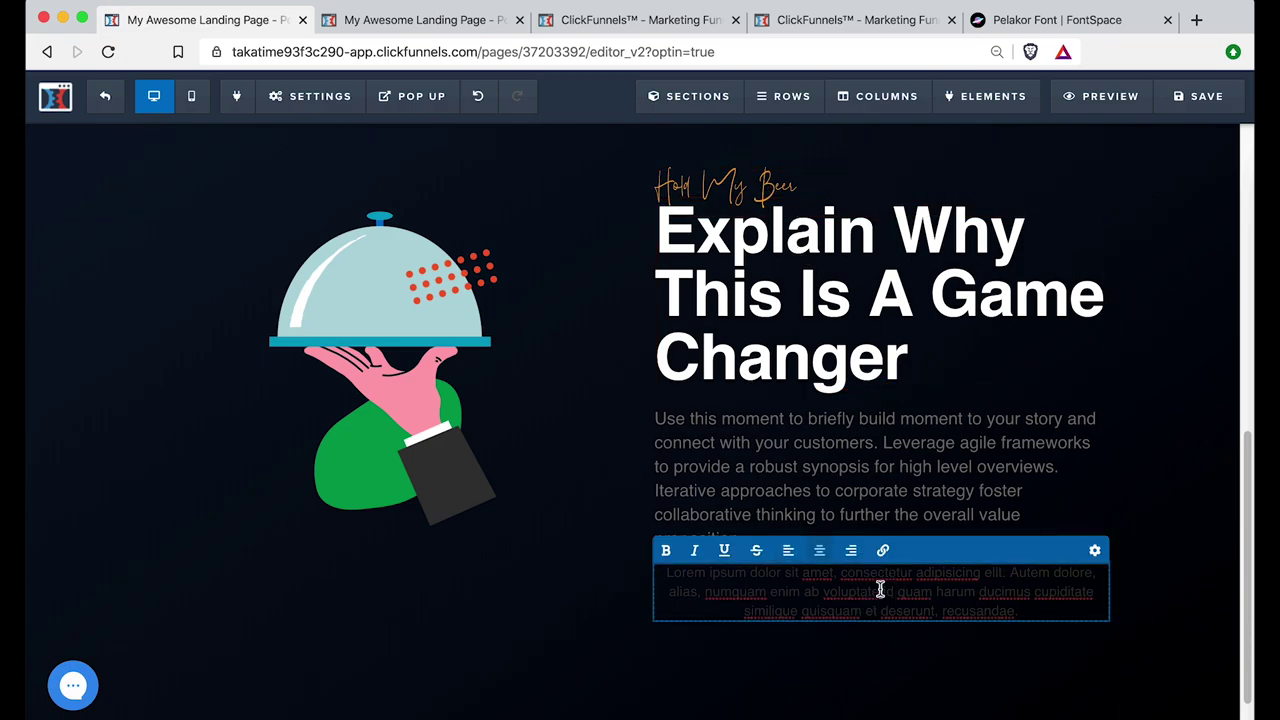
pyautogui.tripleClick(880, 590)
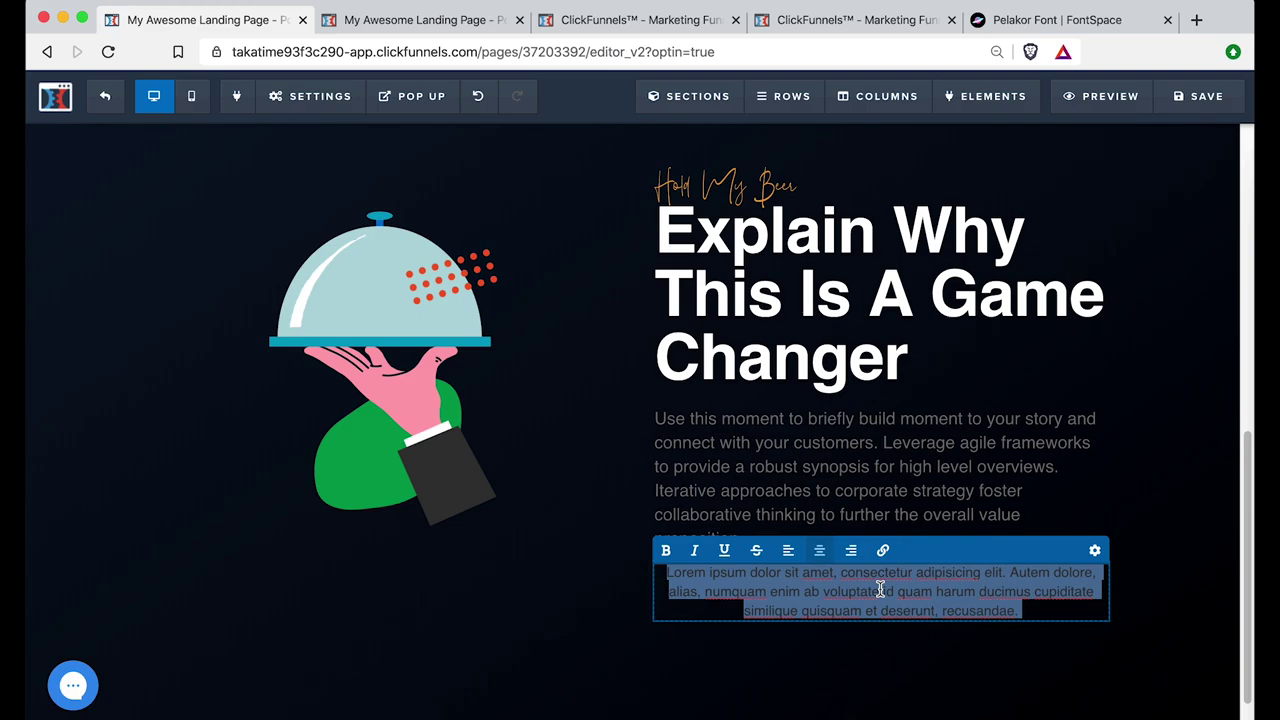
pyautogui.write('Polar B')
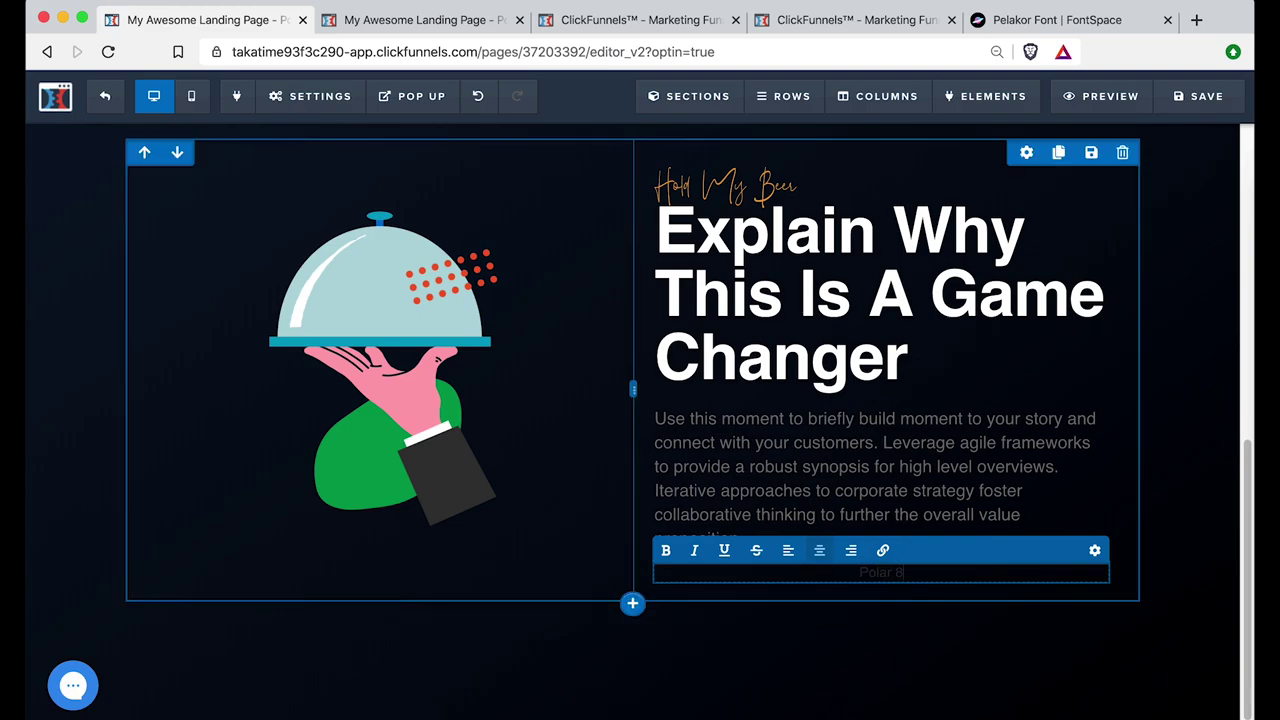
# Set the "Polar 8" paragraph's font size to 32 and its text color to white (#ffffff)
pyautogui.tripleClick(880, 586)
pyautogui.click(1093, 555)
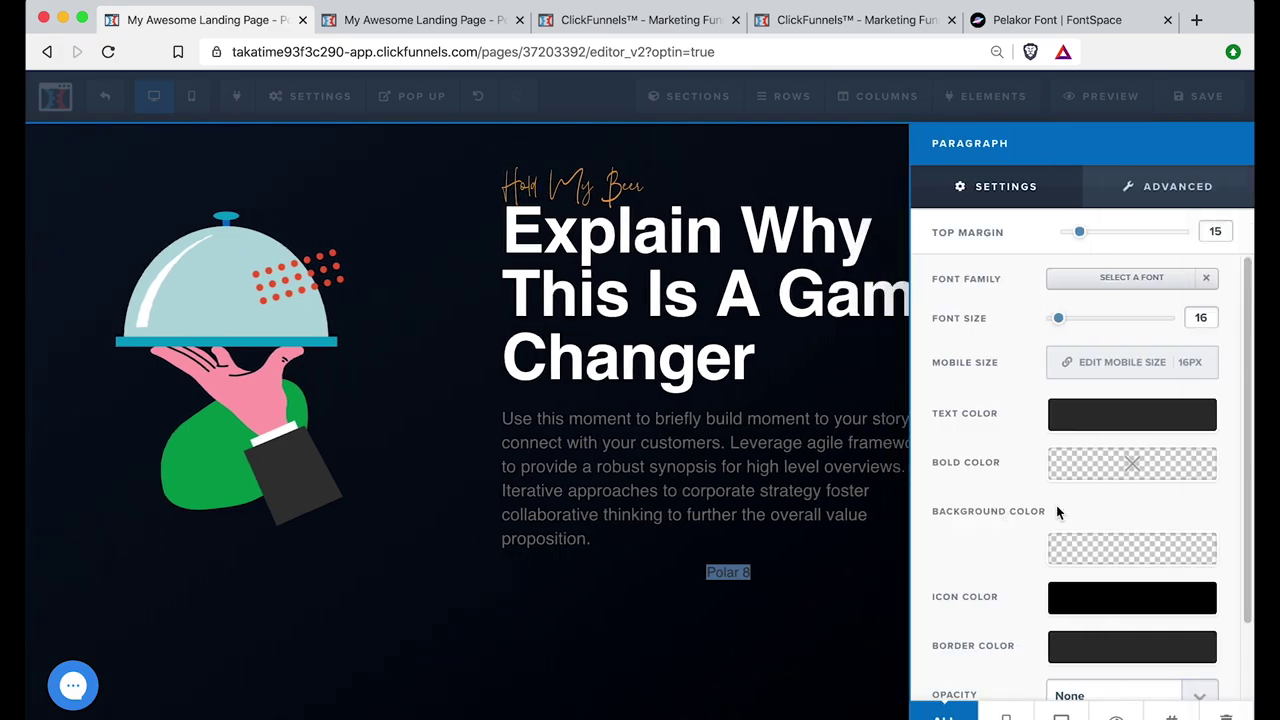
pyautogui.doubleClick(1201, 318)
pyautogui.write('32')
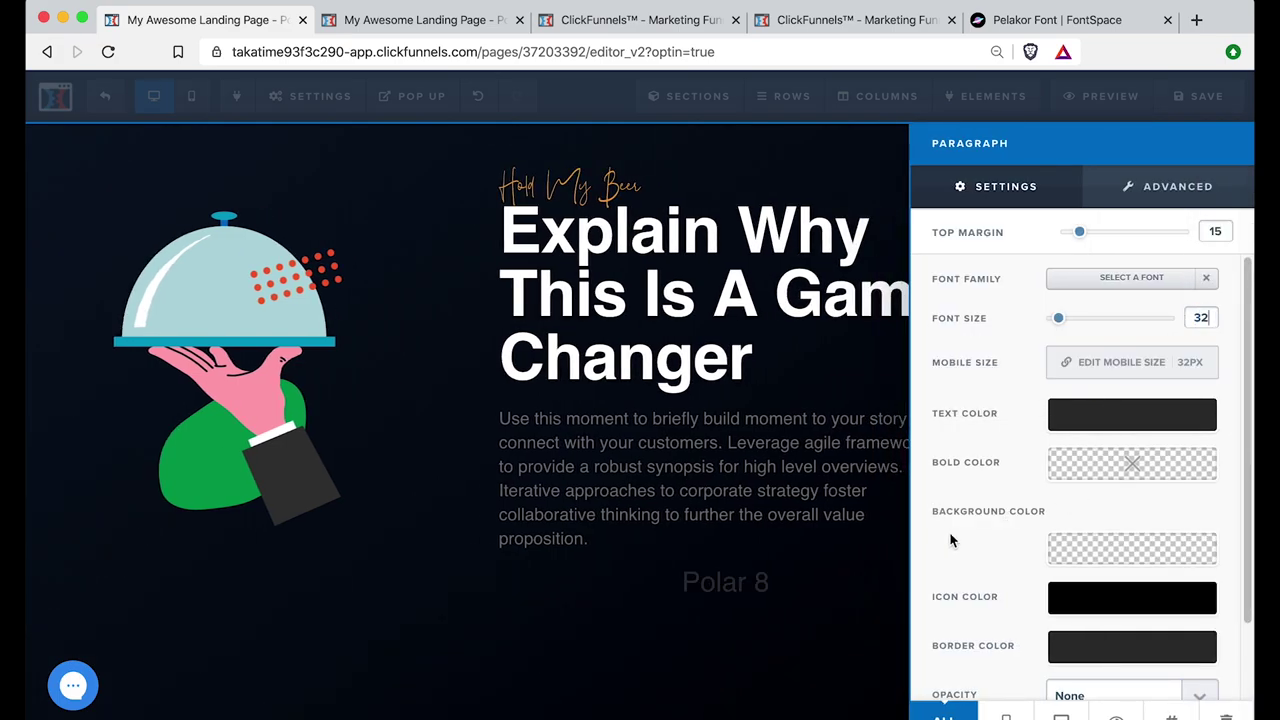
pyautogui.click(1093, 428)
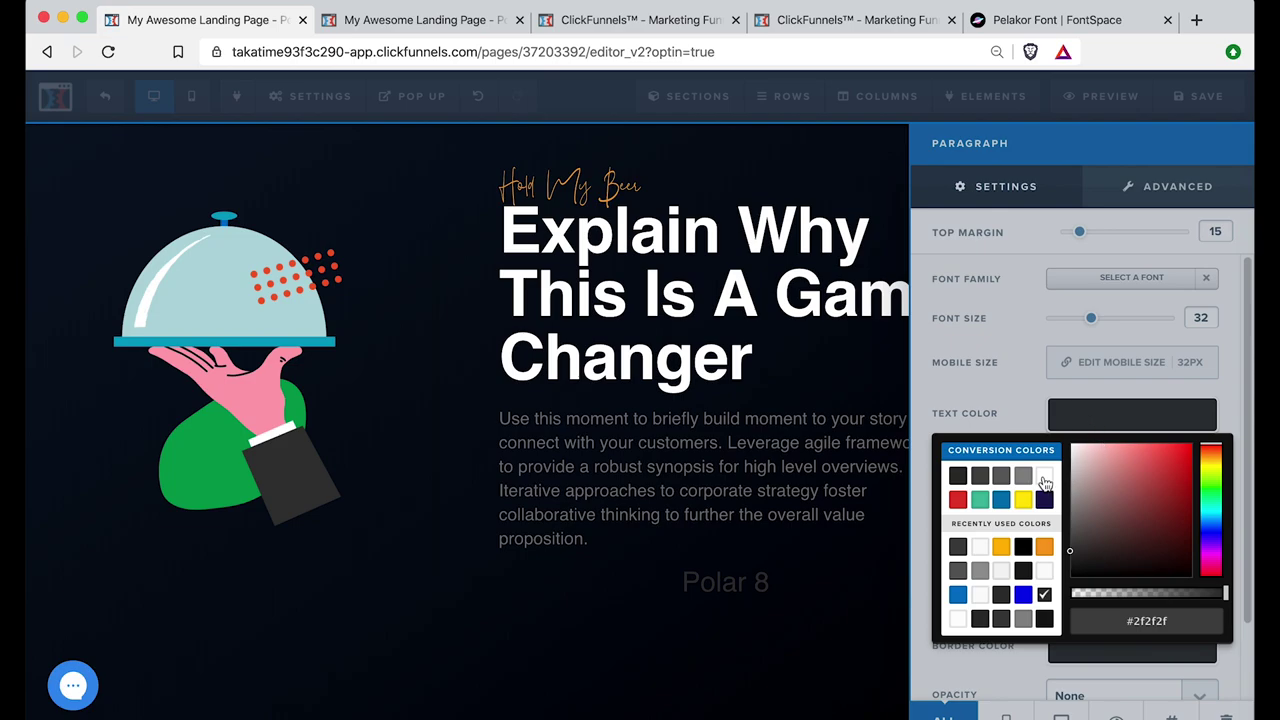
pyautogui.moveTo(1094, 520); pyautogui.dragTo(1058, 494)
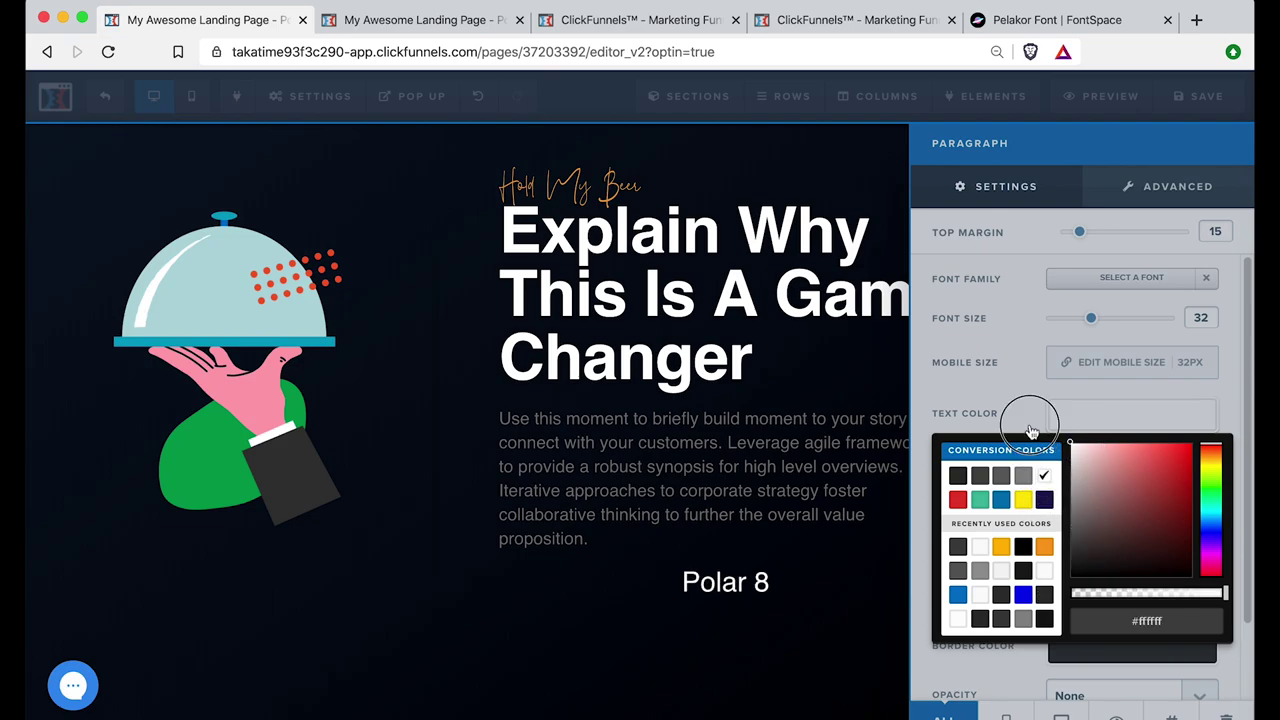
# Left-align the "Polar 8" paragraph text
pyautogui.click(843, 588)
pyautogui.tripleClick(843, 588)
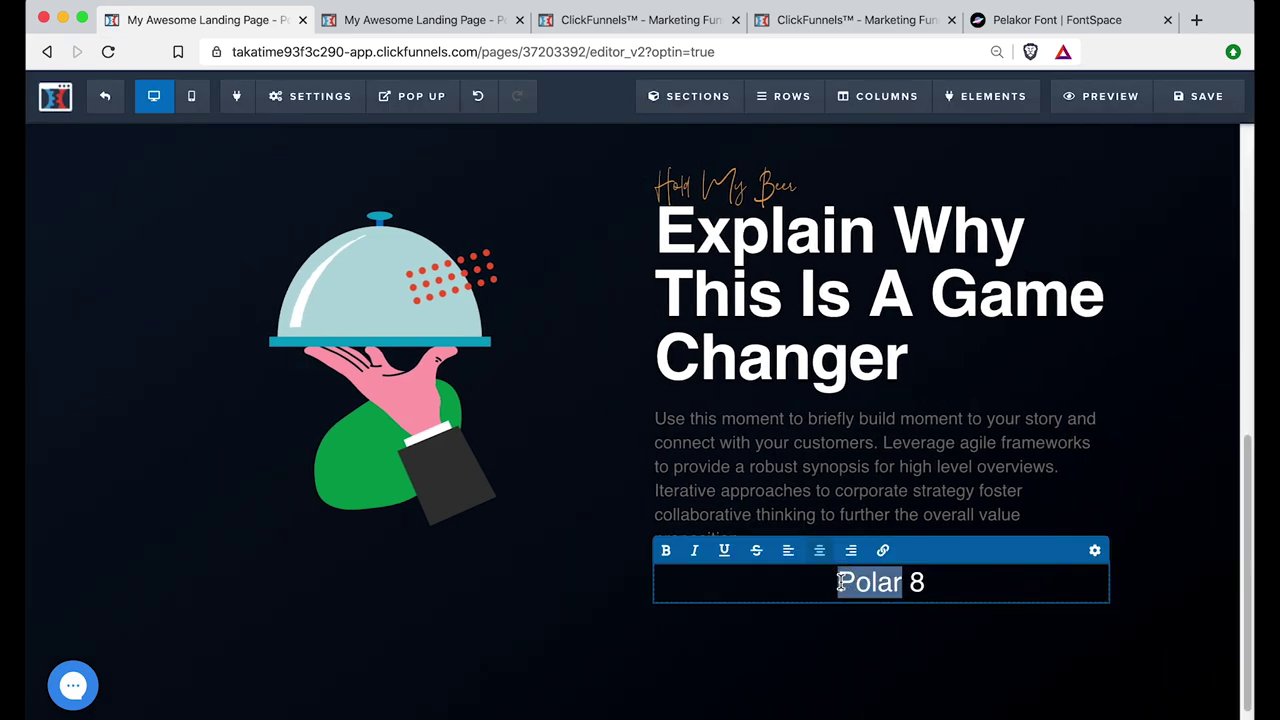
pyautogui.click(788, 550)
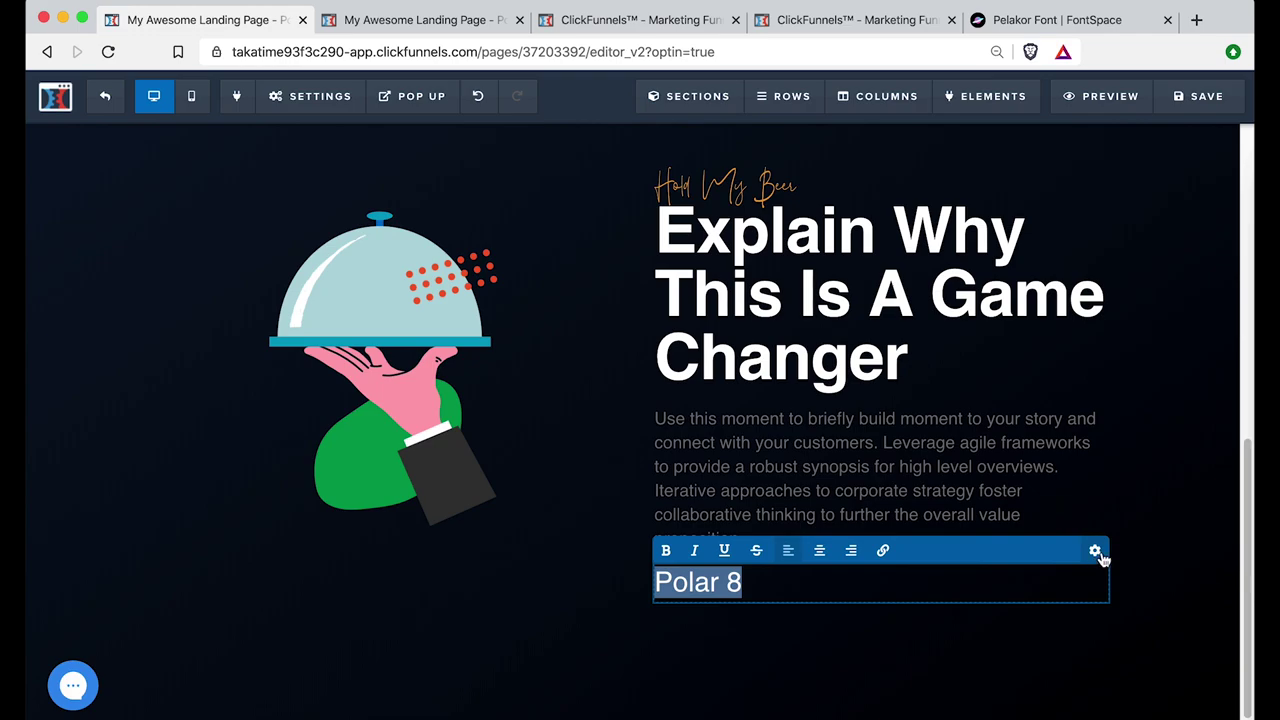
pyautogui.click(793, 622)
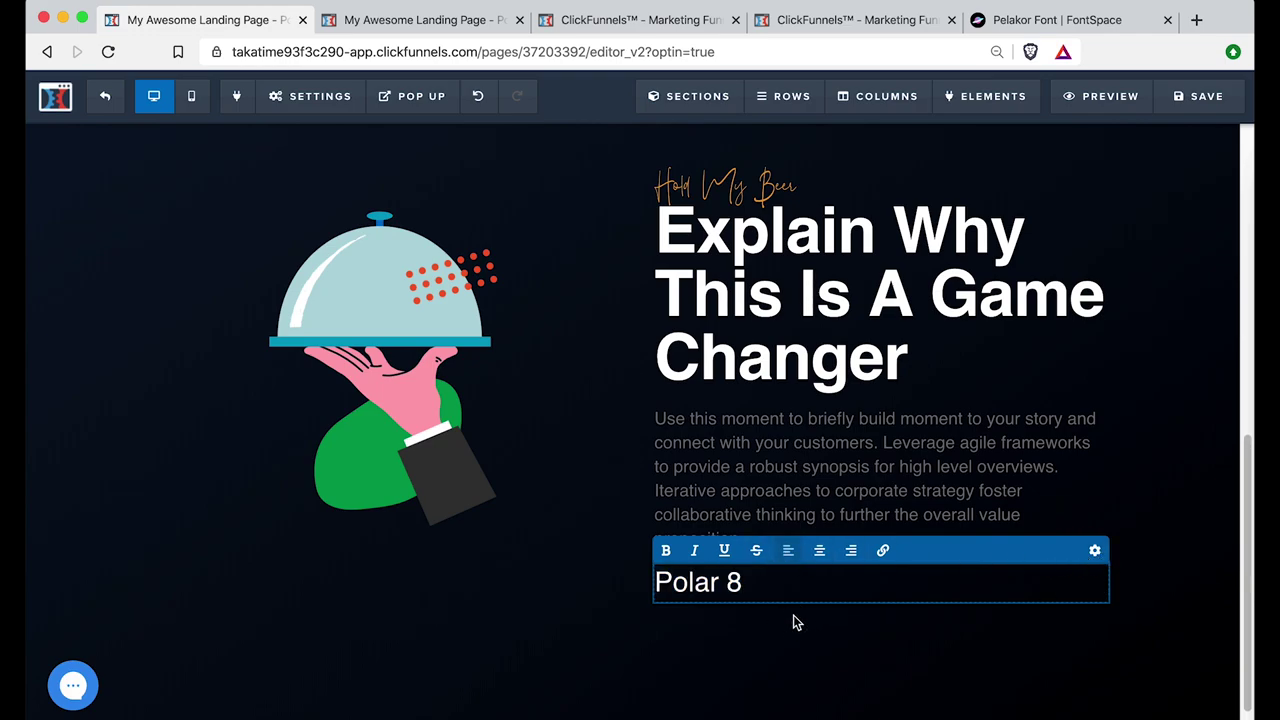
# Open the "Polar 8" paragraph's CSS info and enter "my signature" as its title
pyautogui.click(1030, 552)
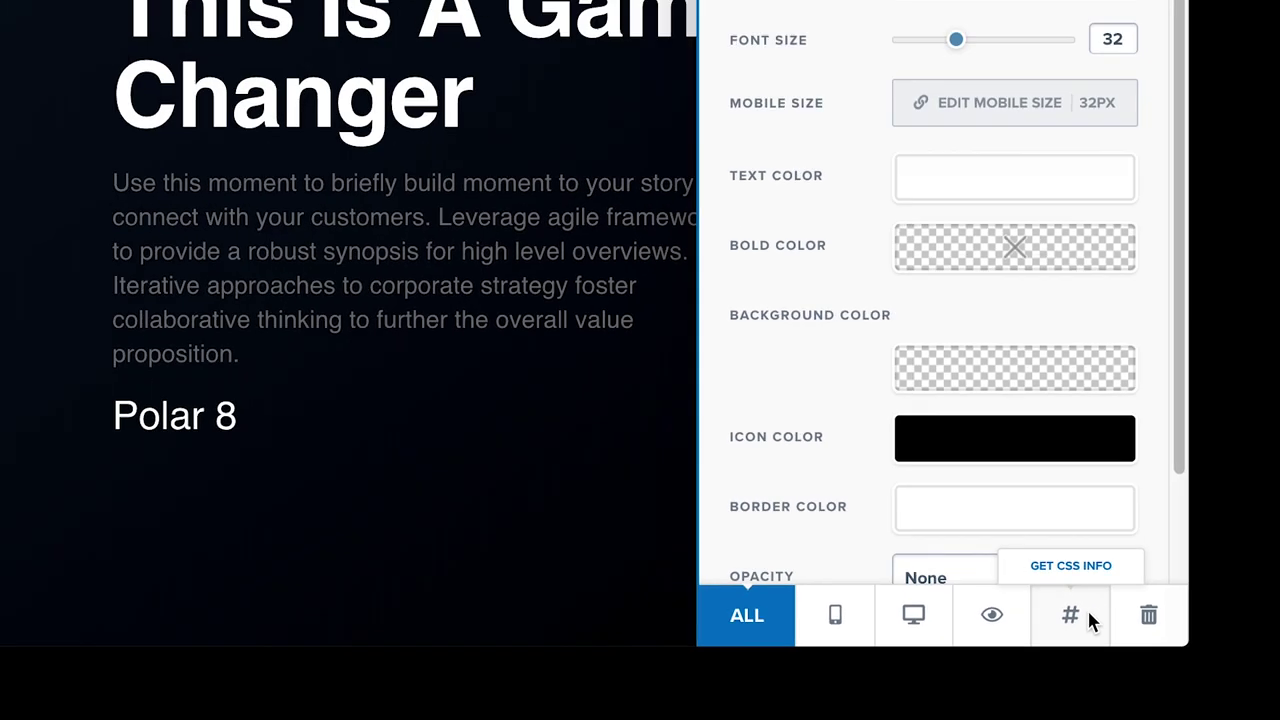
pyautogui.click(988, 518)
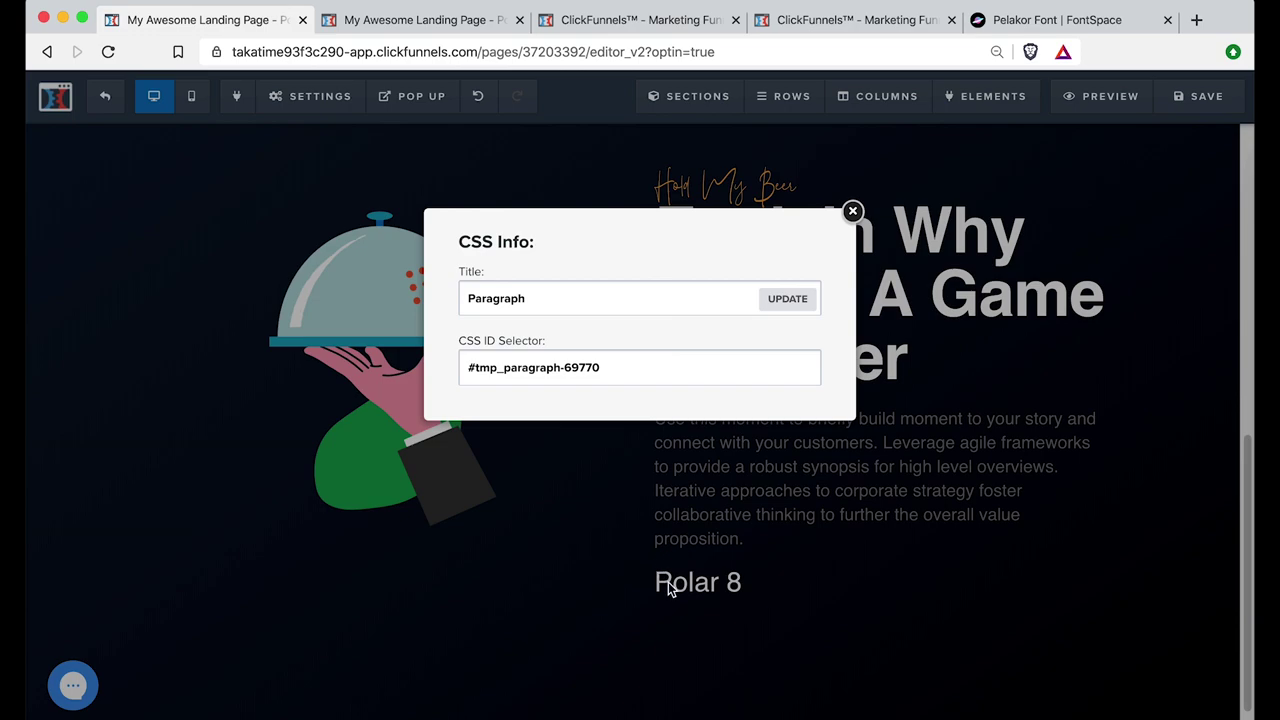
pyautogui.click(525, 300)
pyautogui.write('d')
pyautogui.moveTo(522, 300); pyautogui.dragTo(459, 292)
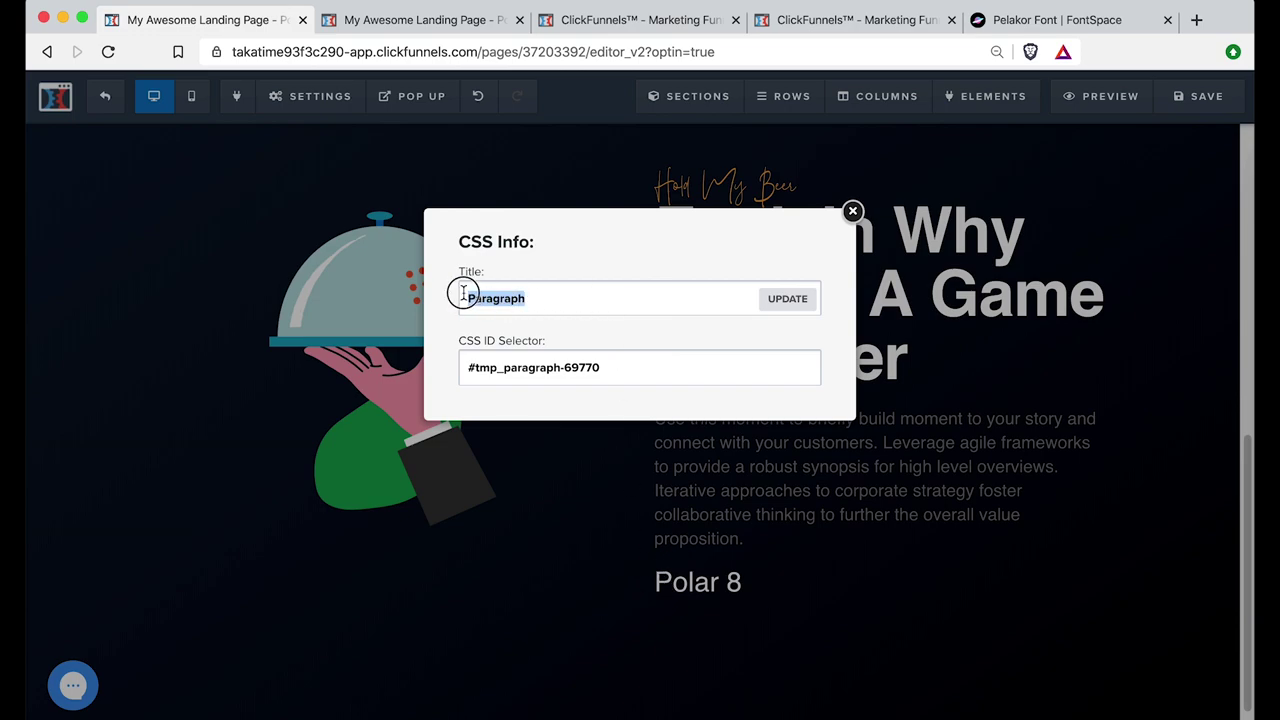
pyautogui.write('my signature')
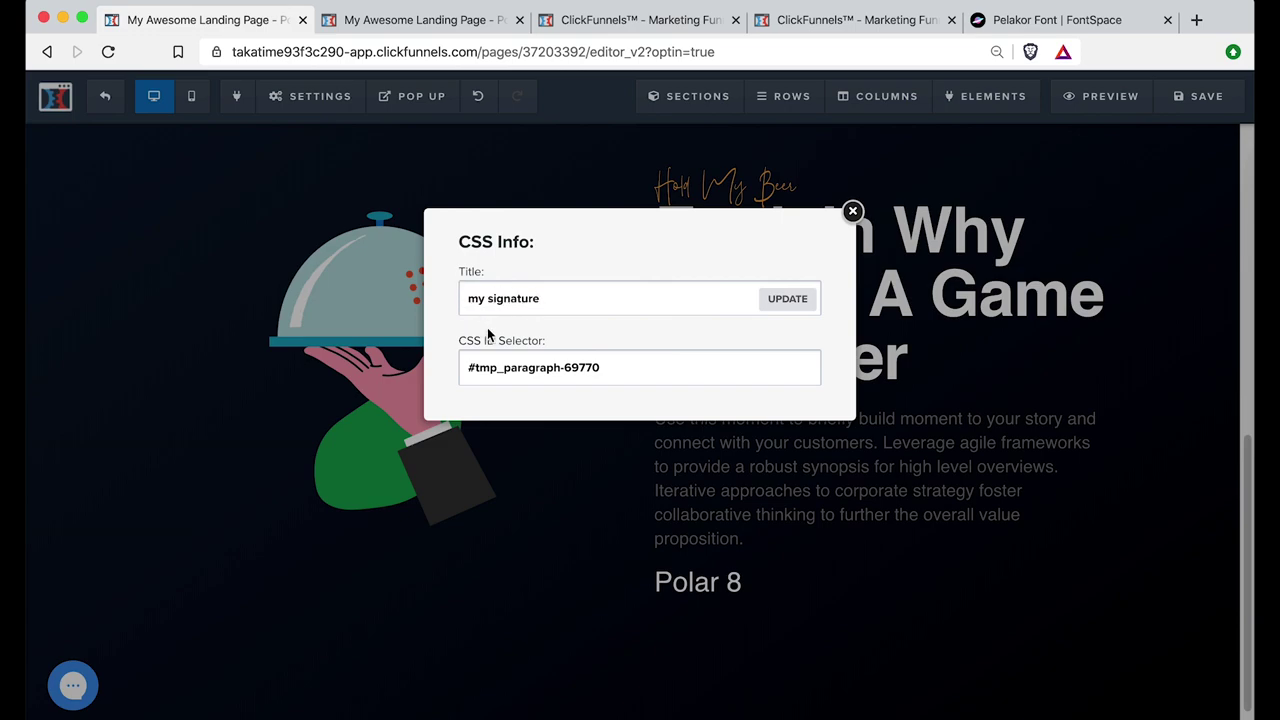
# Copy the paragraph's CSS ID selector #tmp_paragraph-69770 and close the CSS info
pyautogui.click(521, 360)
pyautogui.press('super+c')
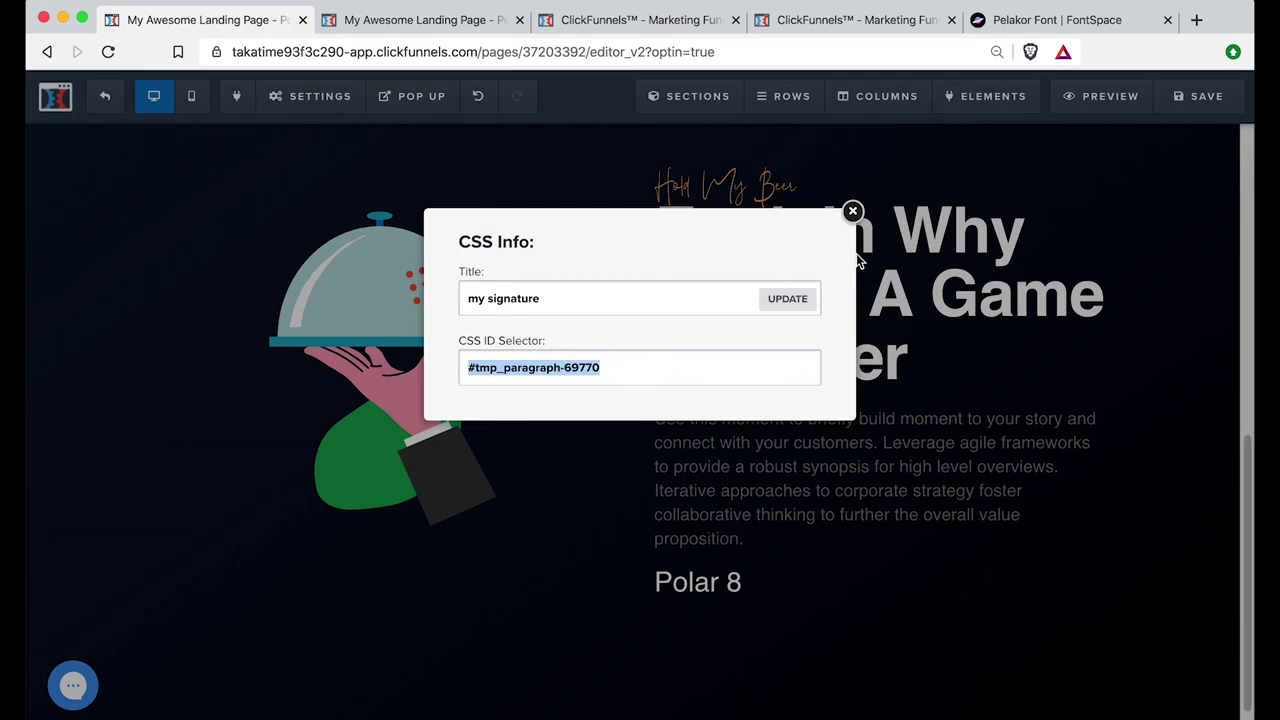
pyautogui.click(853, 212)
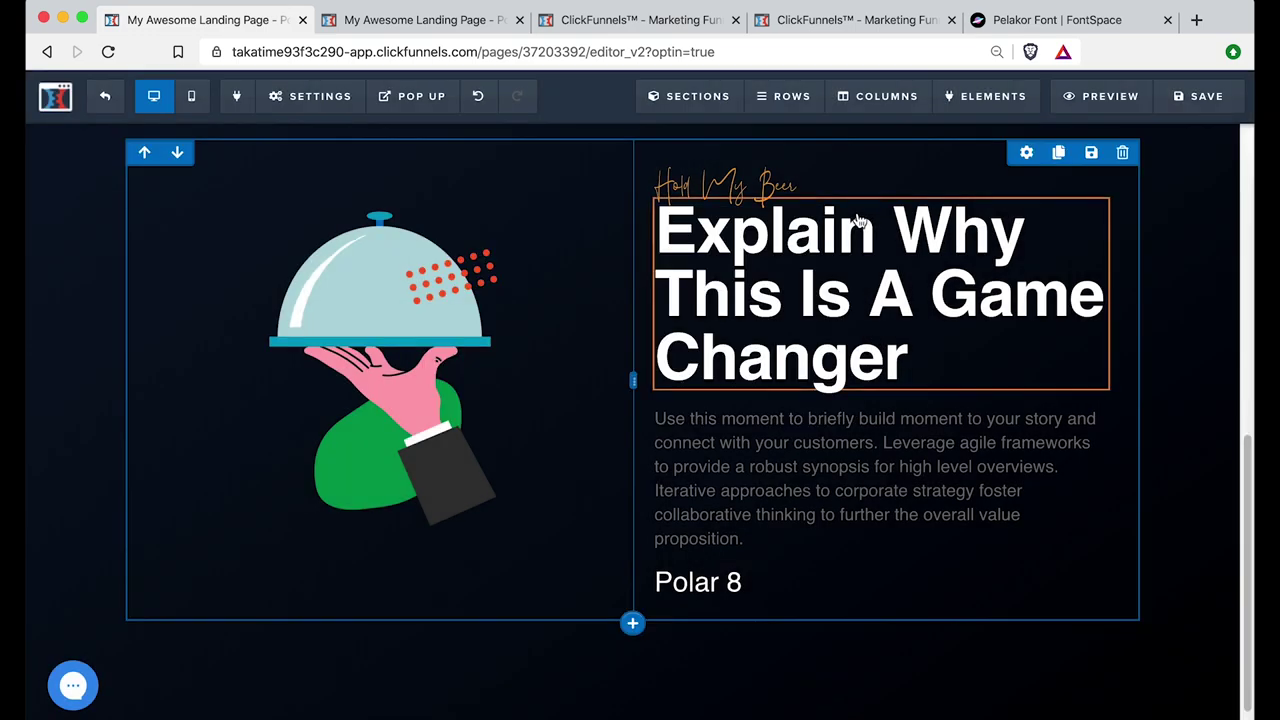
# Start a rule in the page's custom CSS for the selector #tmp_paragraph-69770, below the .hsSize2 rule
pyautogui.click(340, 104)
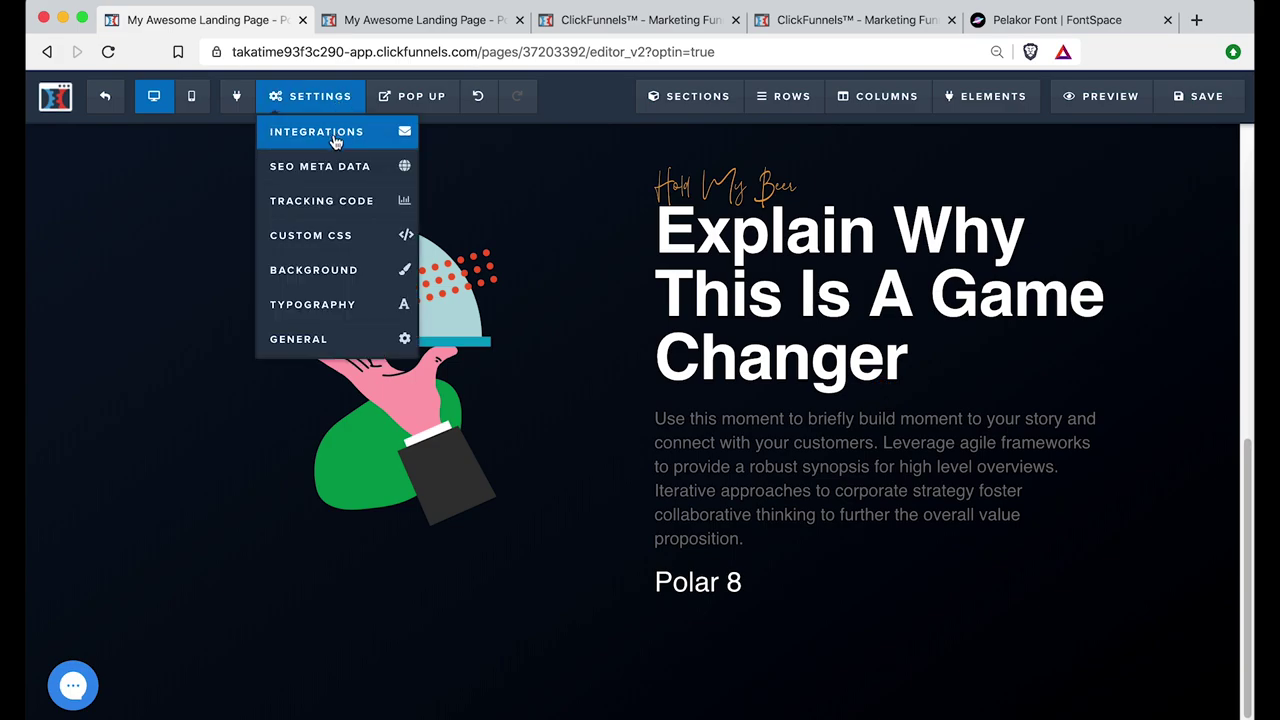
pyautogui.click(329, 236)
pyautogui.scroll(-3, 440, 348)
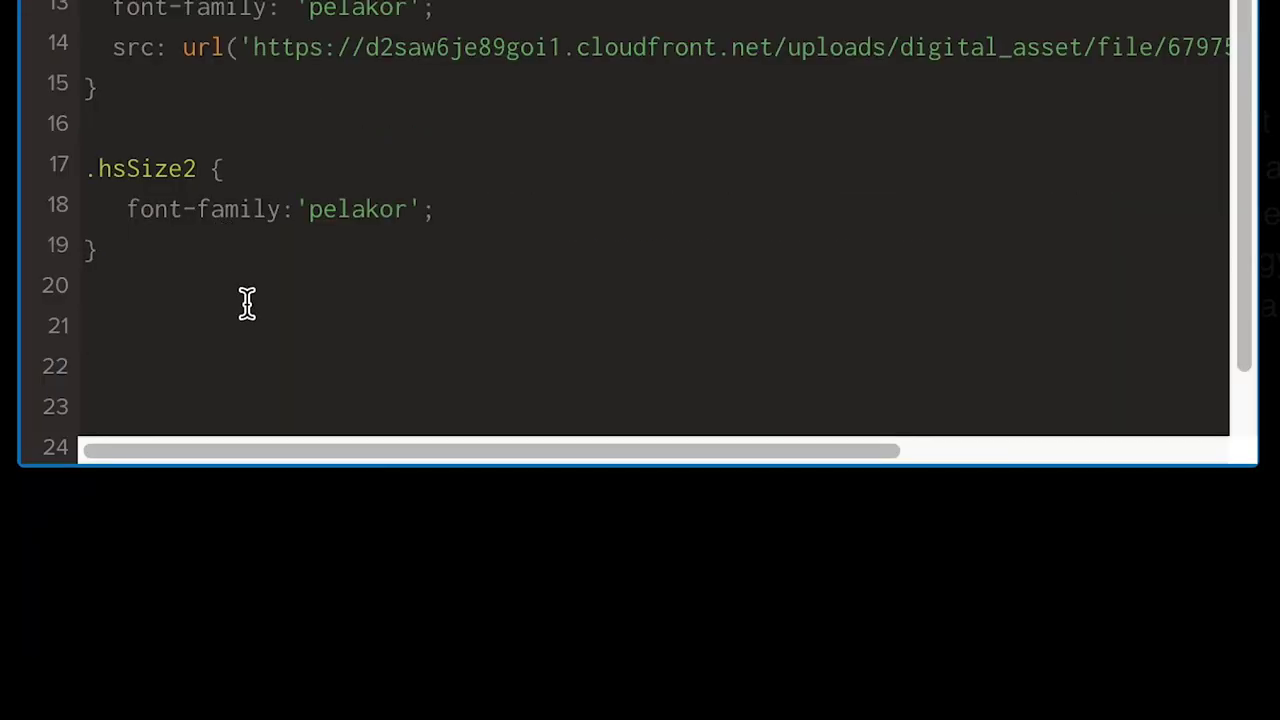
pyautogui.press('super+v')
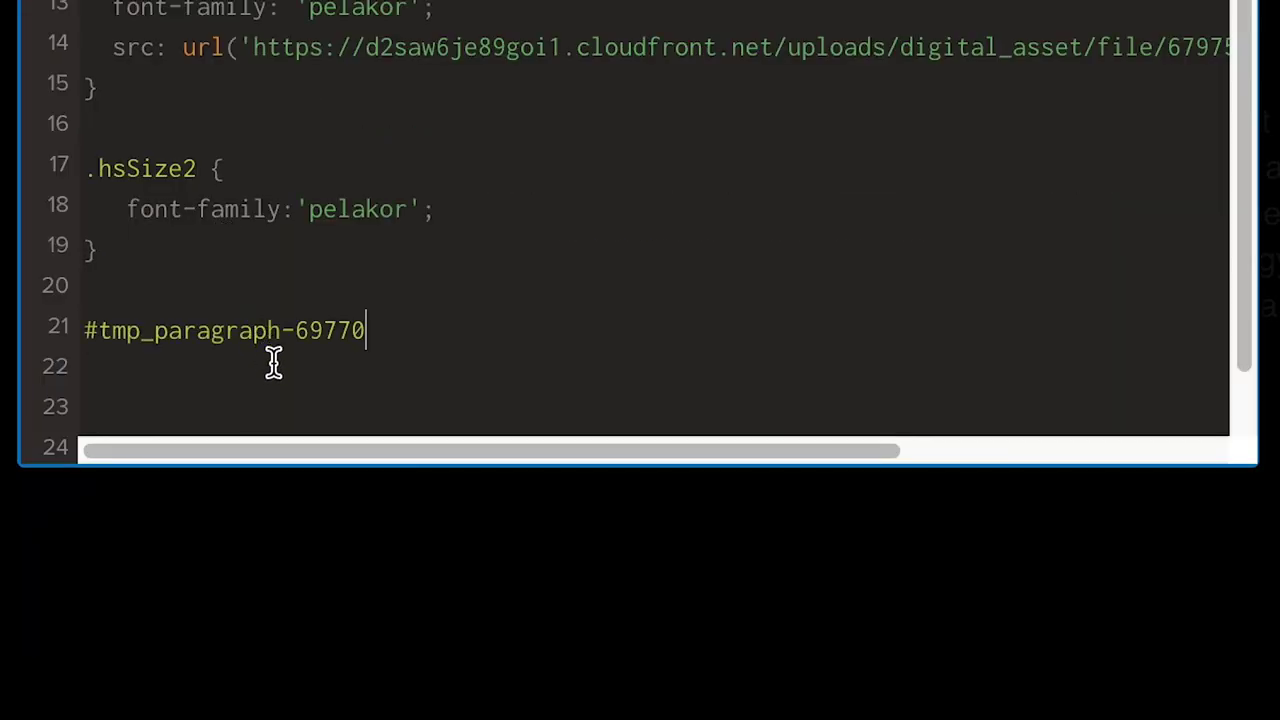
pyautogui.write('{')
pyautogui.scroll(-1, 294, 251)
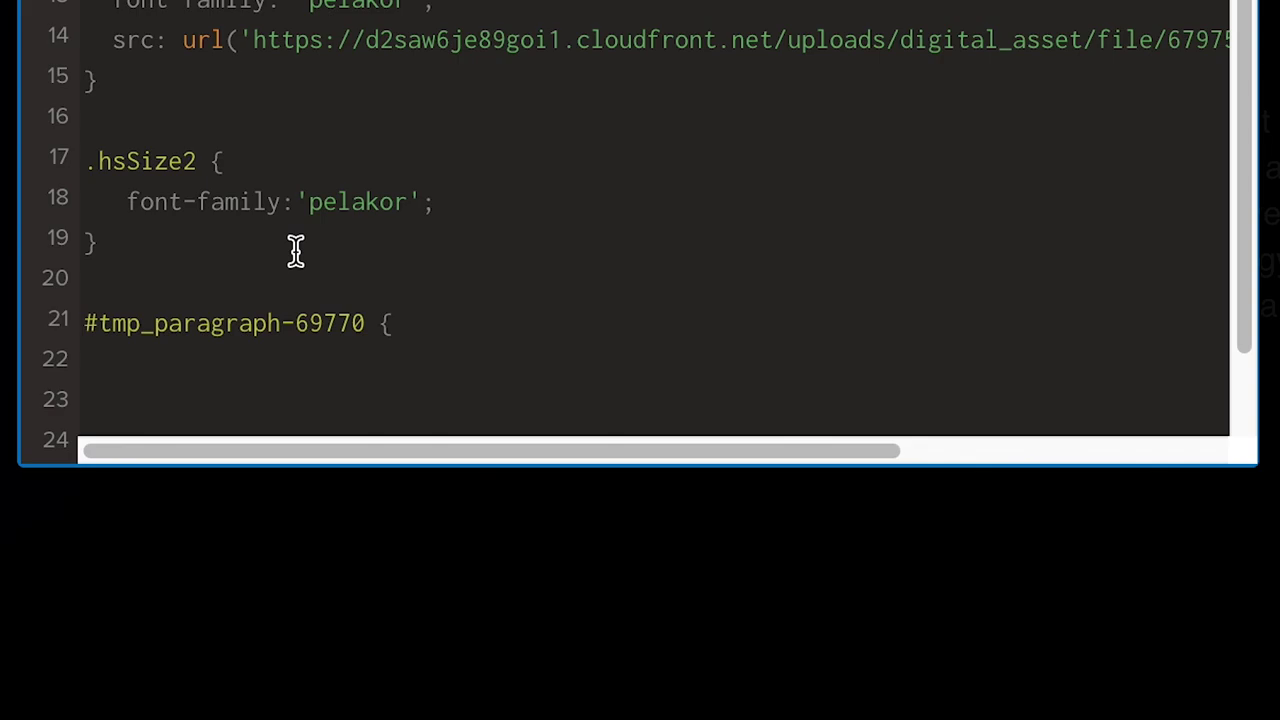
# Copy the font-family:'pelakor' declaration and closing brace from the .hsSize2 rule into the #tmp_paragraph-69770 rule
pyautogui.click(131, 191)
pyautogui.hotkey('shift', 'Down')
pyautogui.hotkey('ctrl', 'c')
pyautogui.click(466, 323)
pyautogui.press('Return')
pyautogui.hotkey('ctrl', 'v')
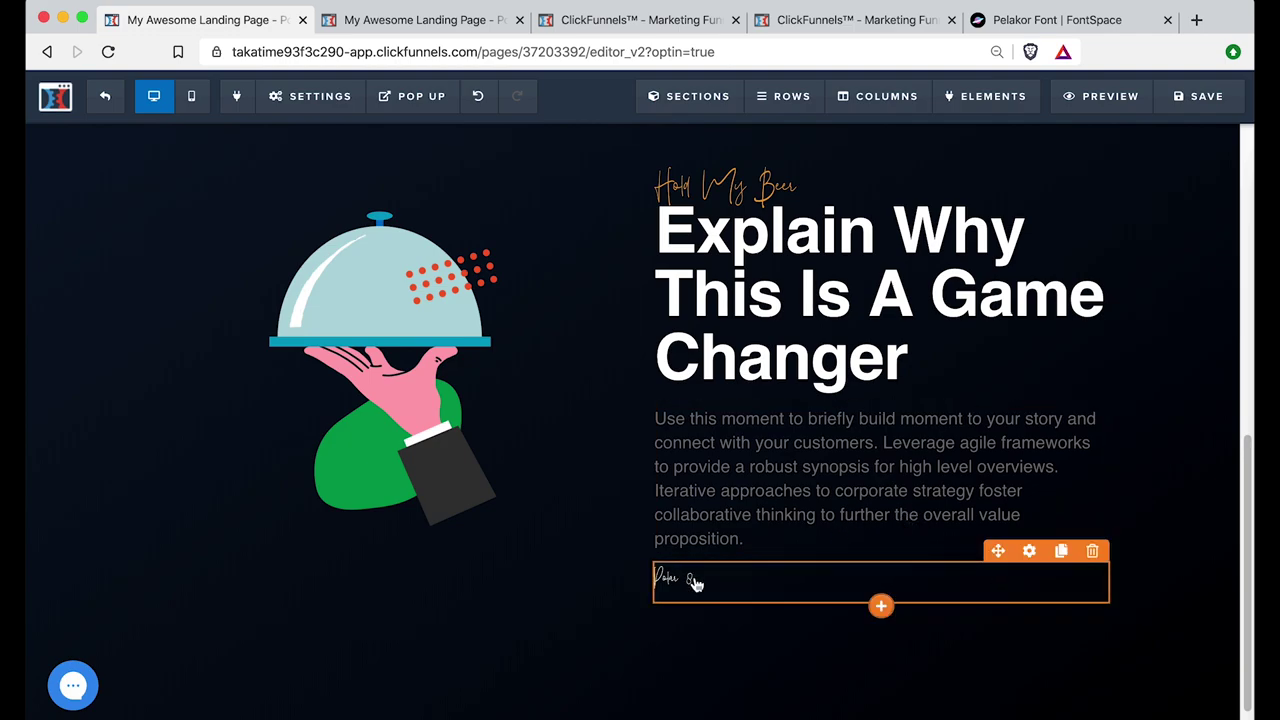
# Review the "Polar 8" paragraph on the page and its #tmp_paragraph-69770 rule in the custom CSS
pyautogui.click(1029, 553)
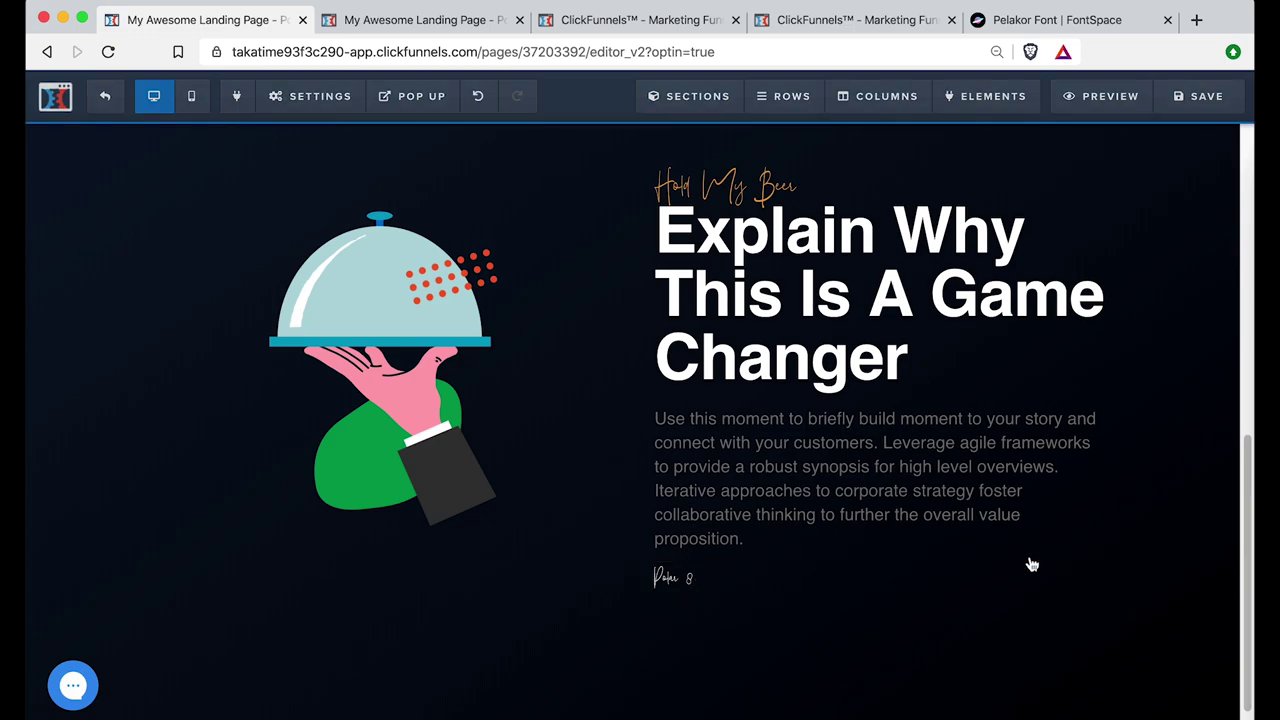
pyautogui.click(820, 614)
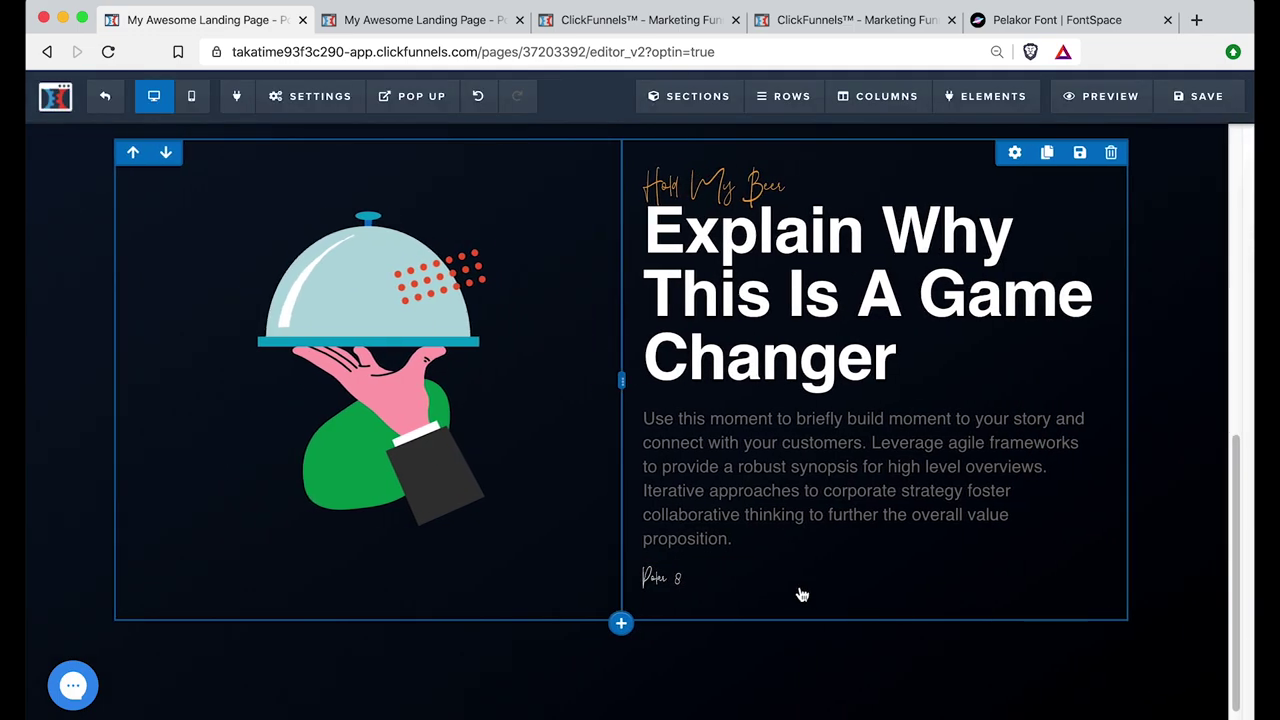
pyautogui.scroll(10, 842, 396)
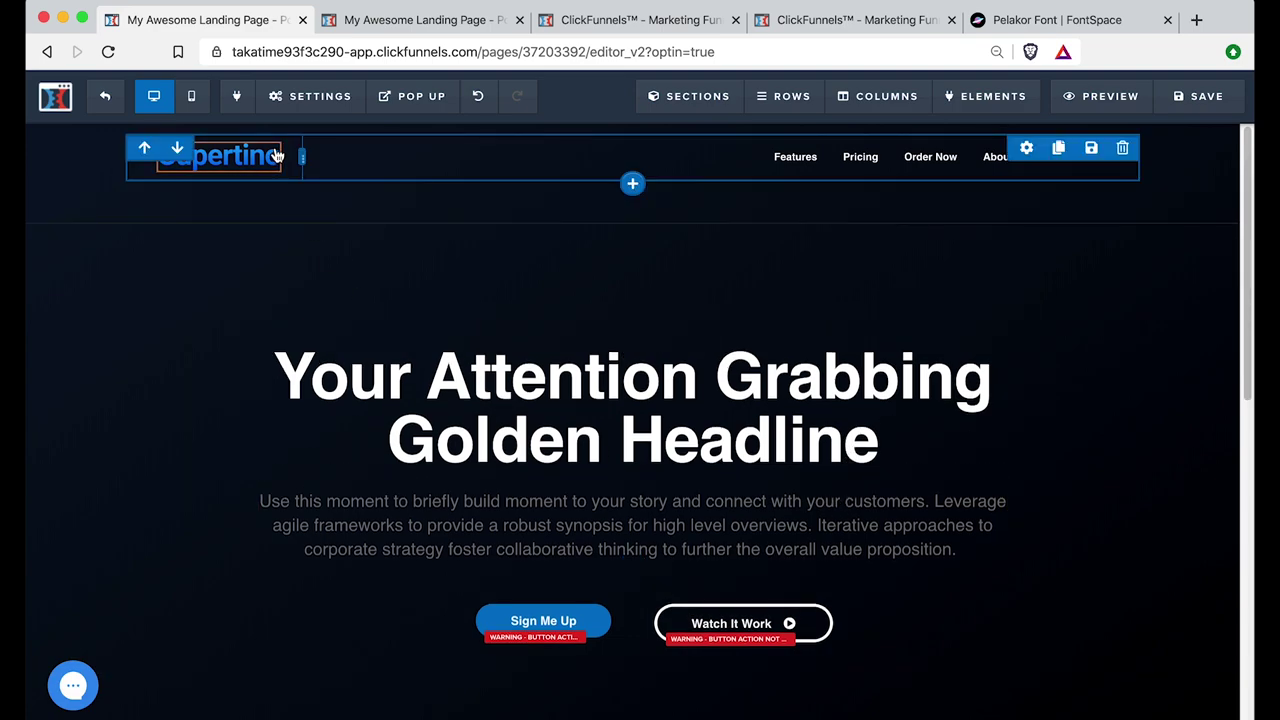
pyautogui.click(318, 96)
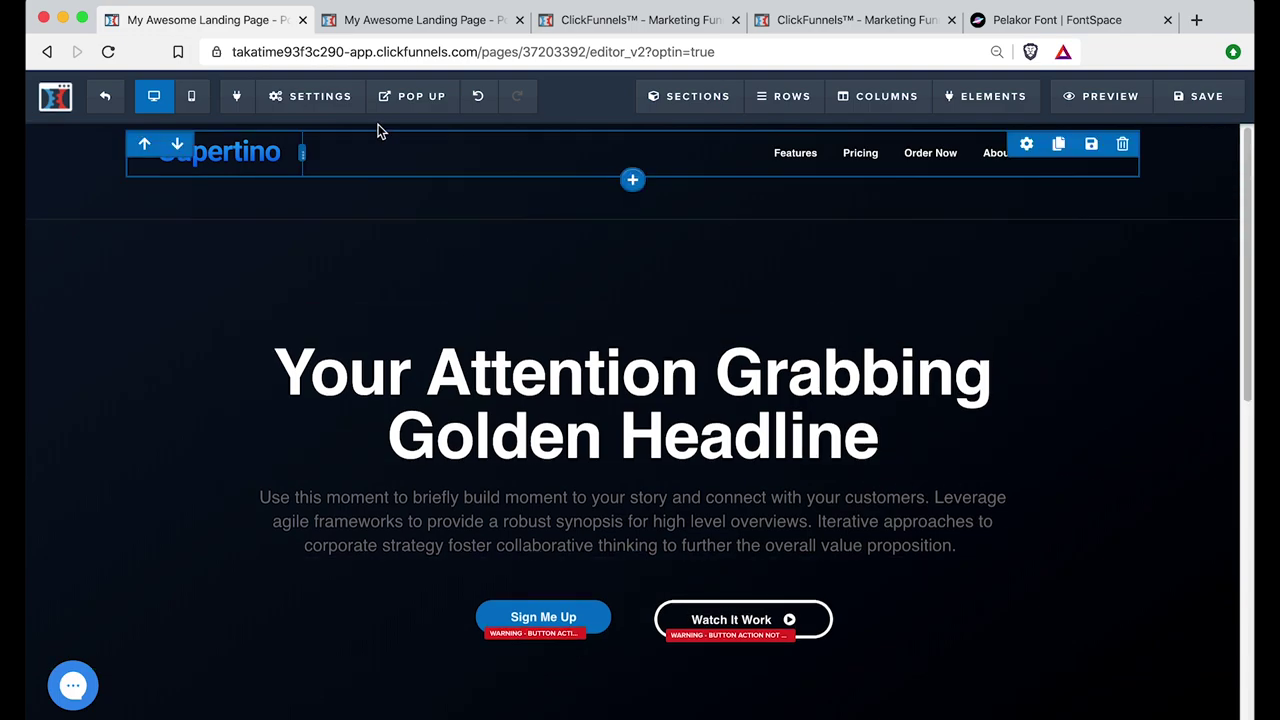
pyautogui.moveTo(310, 96)
pyautogui.click(330, 400)
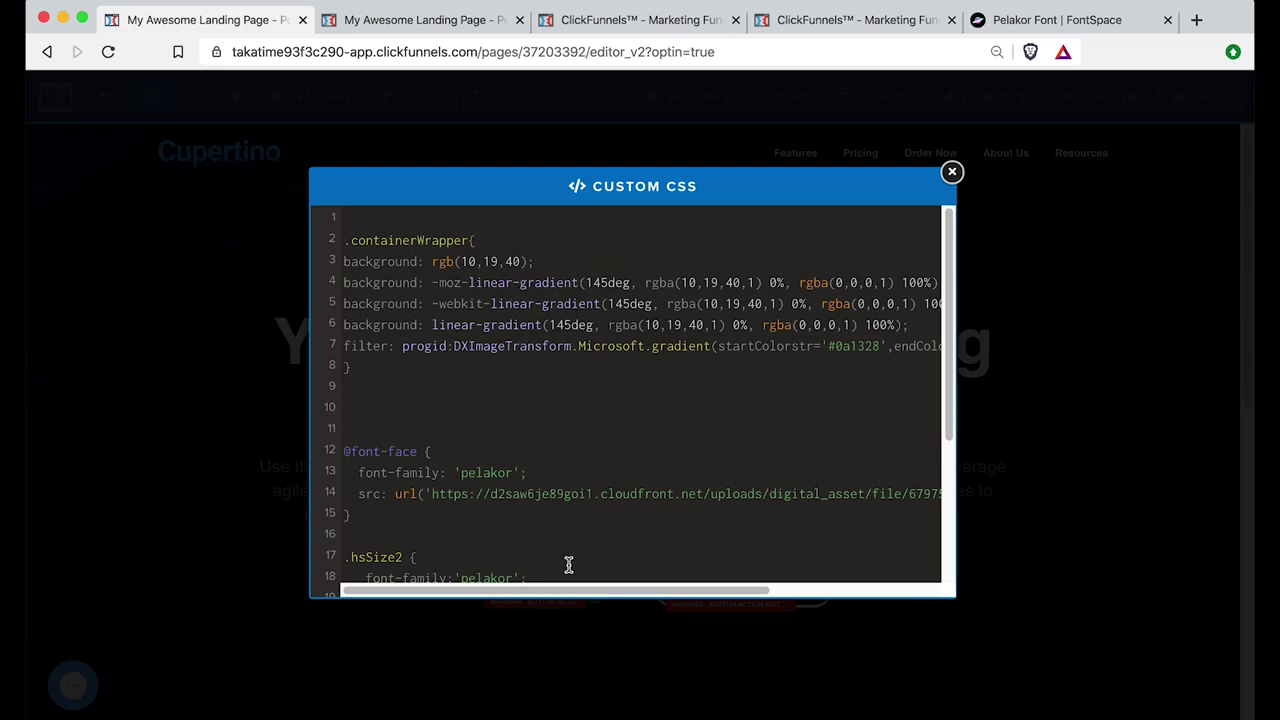
pyautogui.scroll(-4, 568, 560)
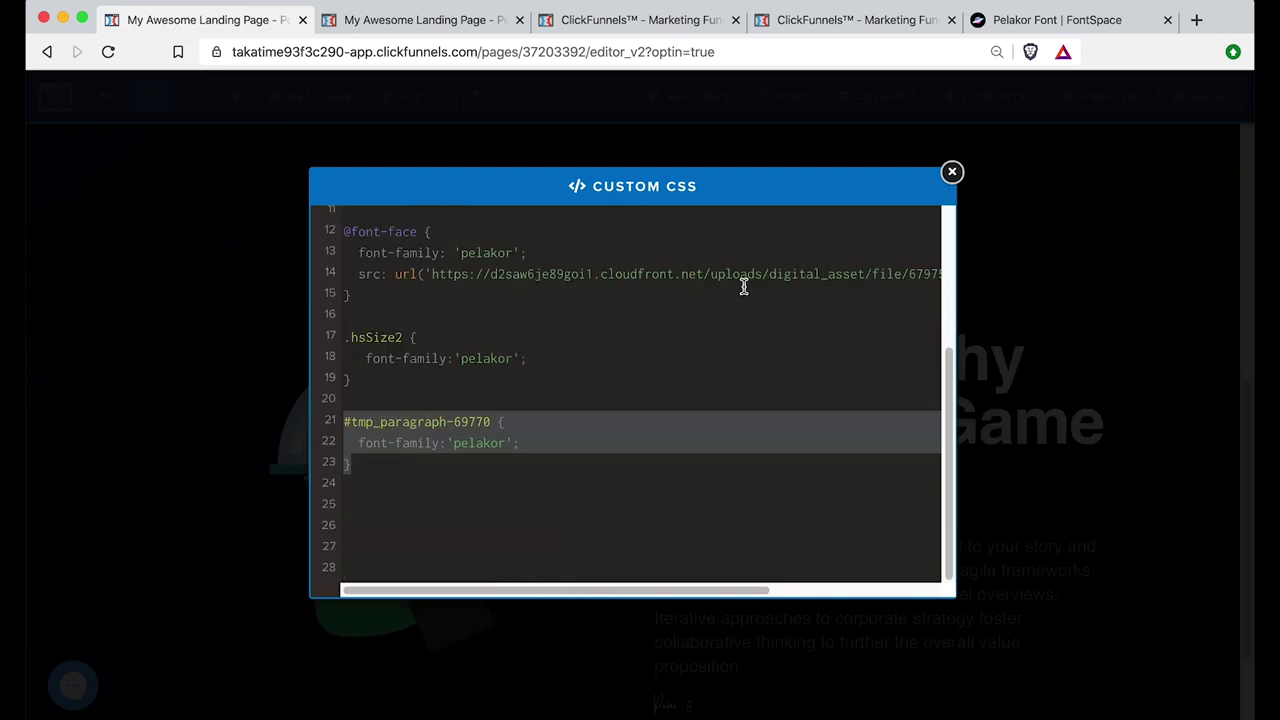
pyautogui.click(953, 173)
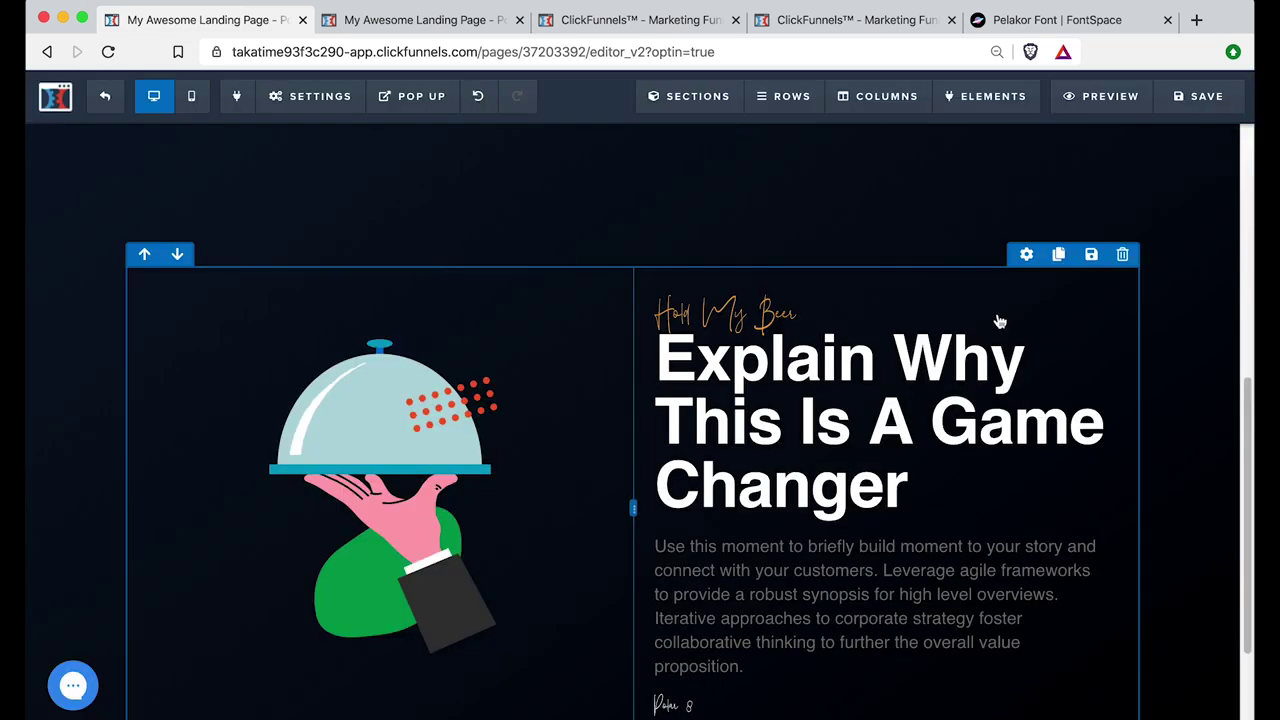
pyautogui.scroll(-2, 995, 340)
pyautogui.scroll(10, 780, 468)
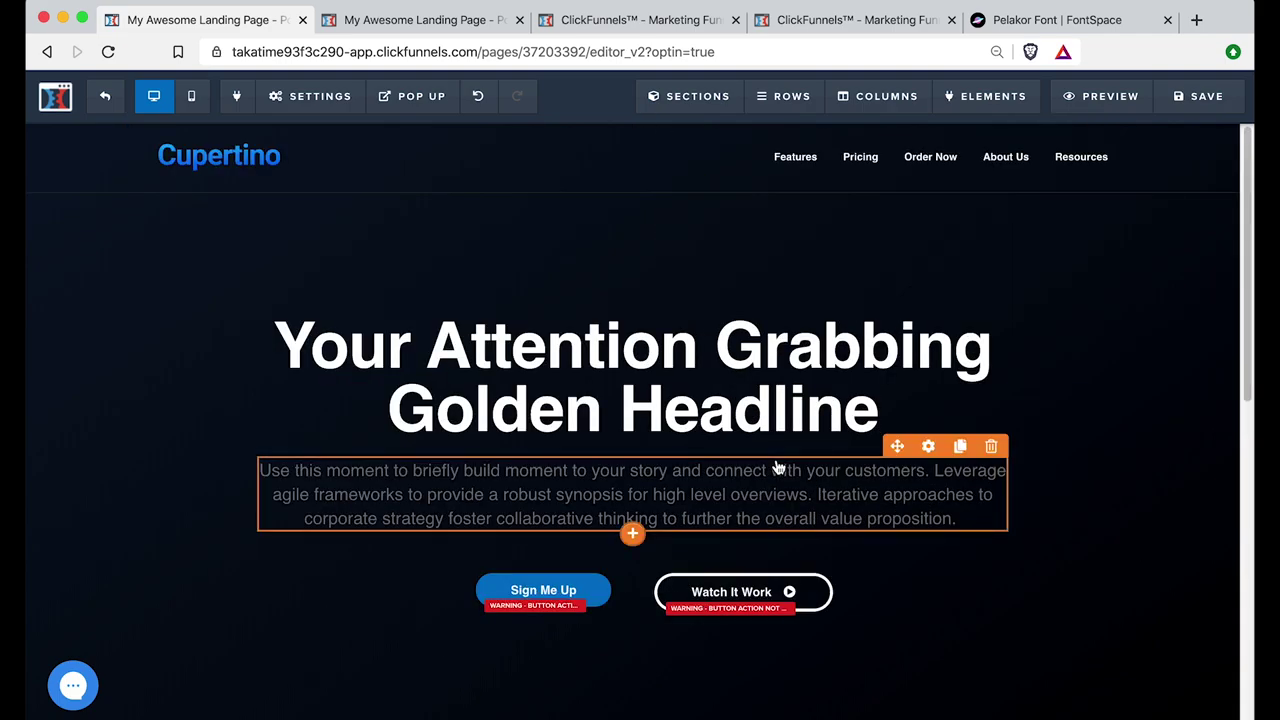
# Create a new digital asset named tunisia from the font file Tunisia-JRJDE.otf
pyautogui.click(1012, 27)
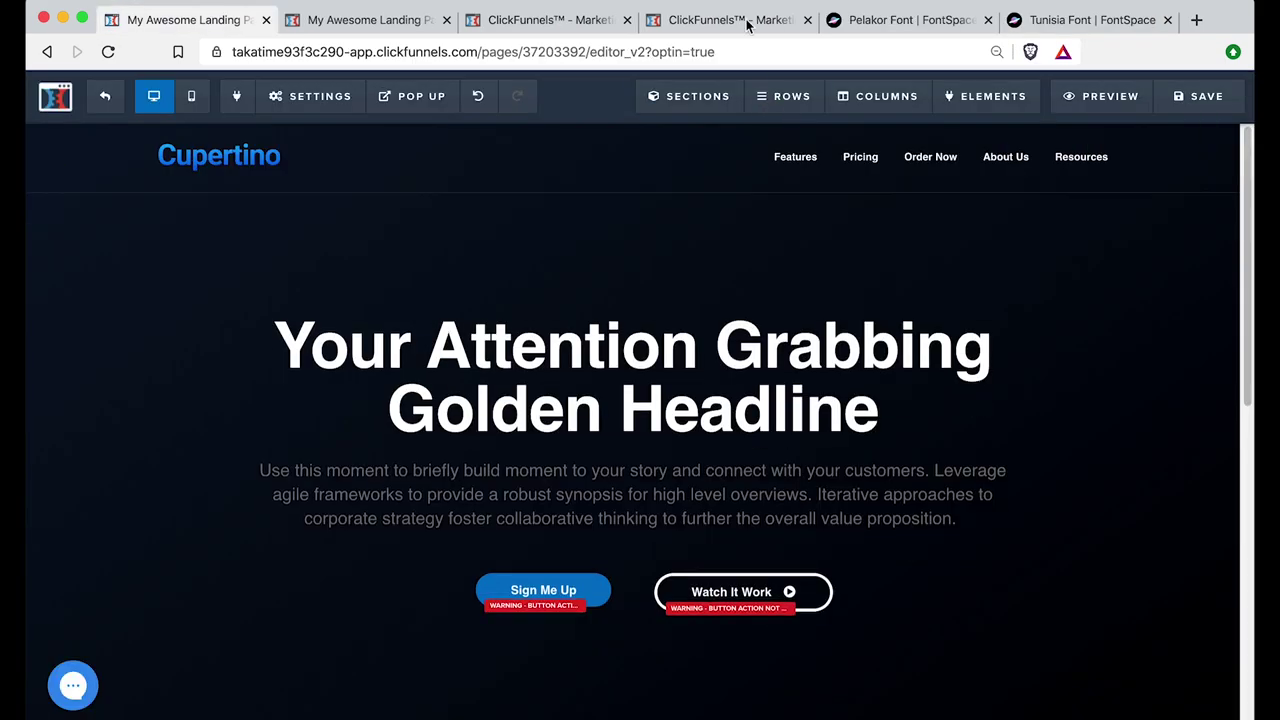
pyautogui.click(720, 20)
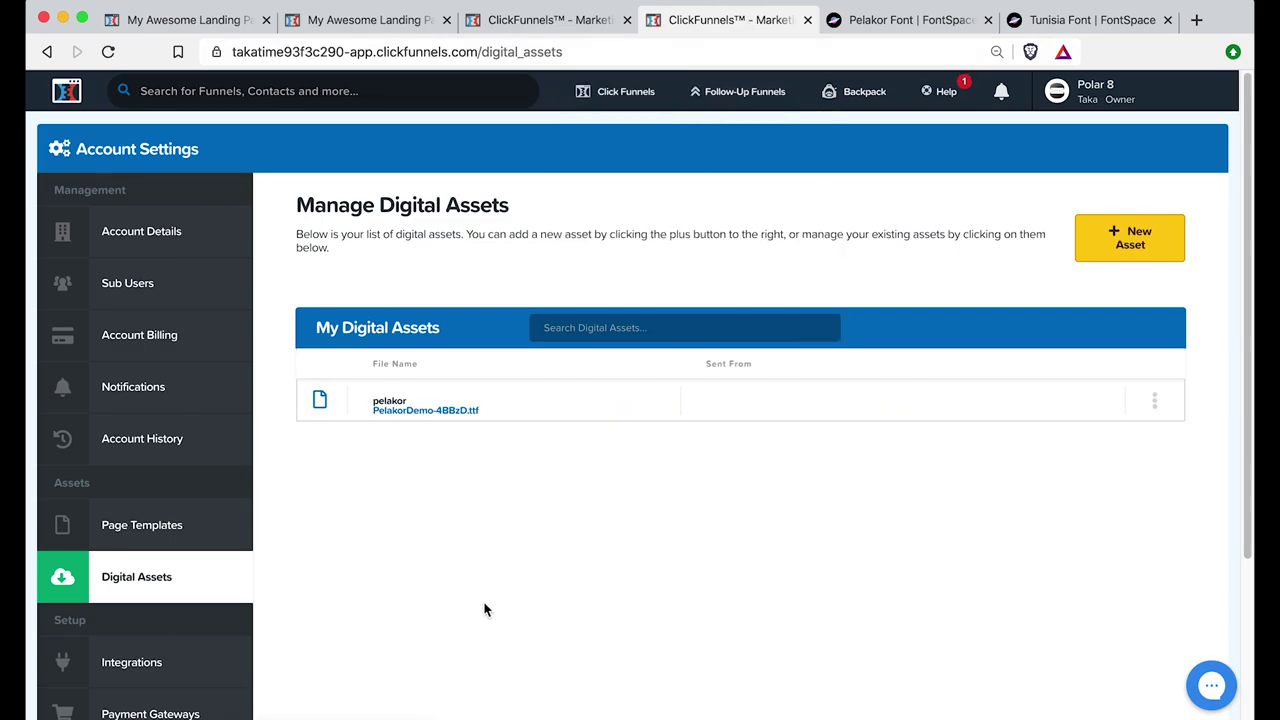
pyautogui.click(1133, 235)
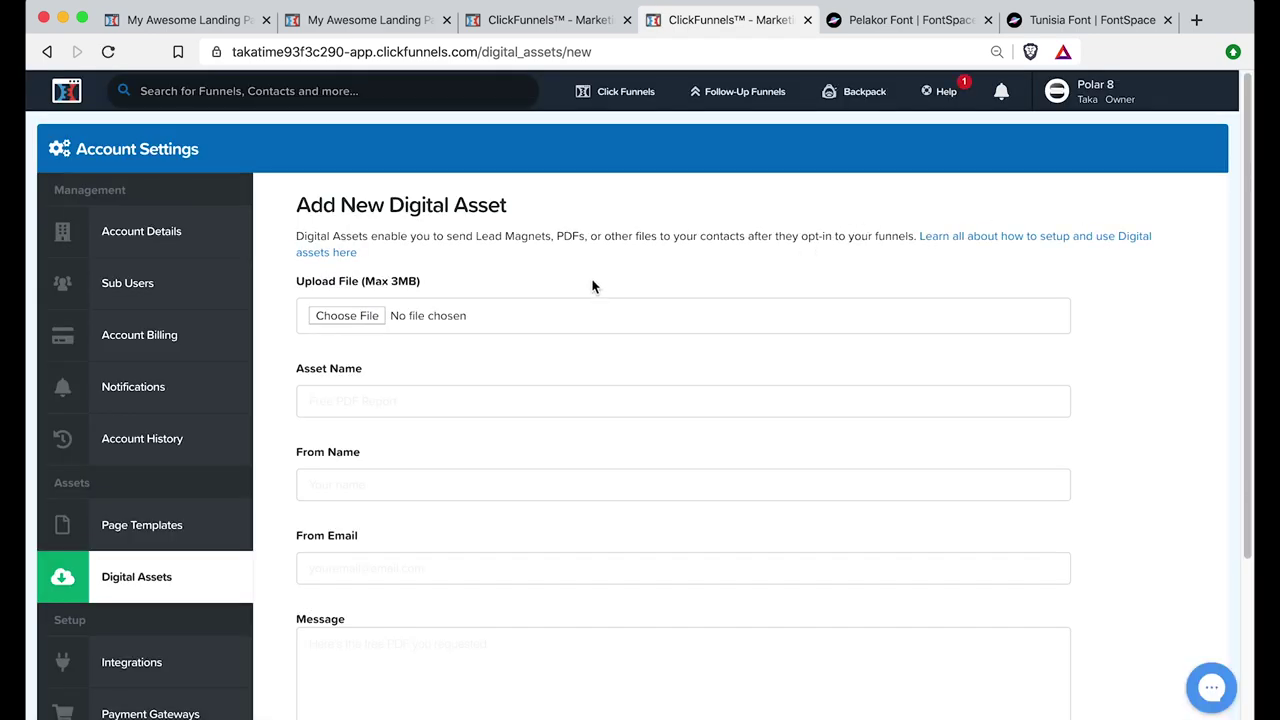
pyautogui.click(373, 317)
pyautogui.click(683, 401)
pyautogui.write('Tu')
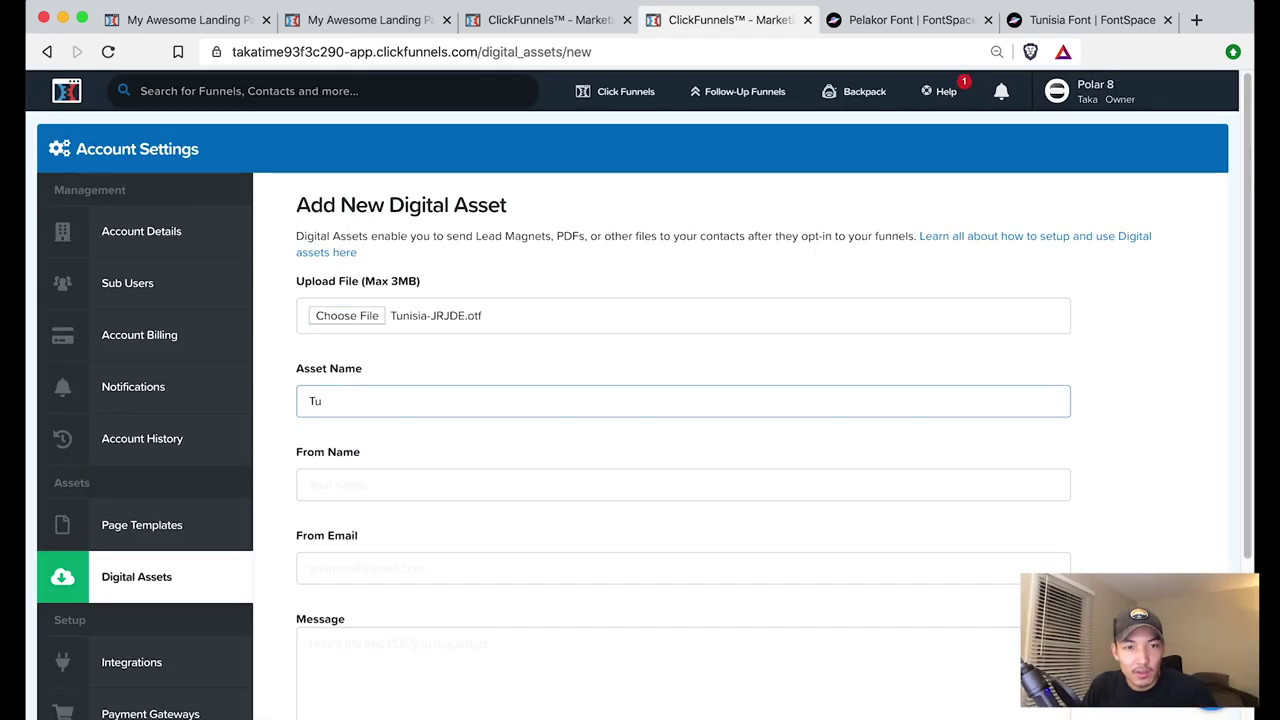
pyautogui.write('nisia')
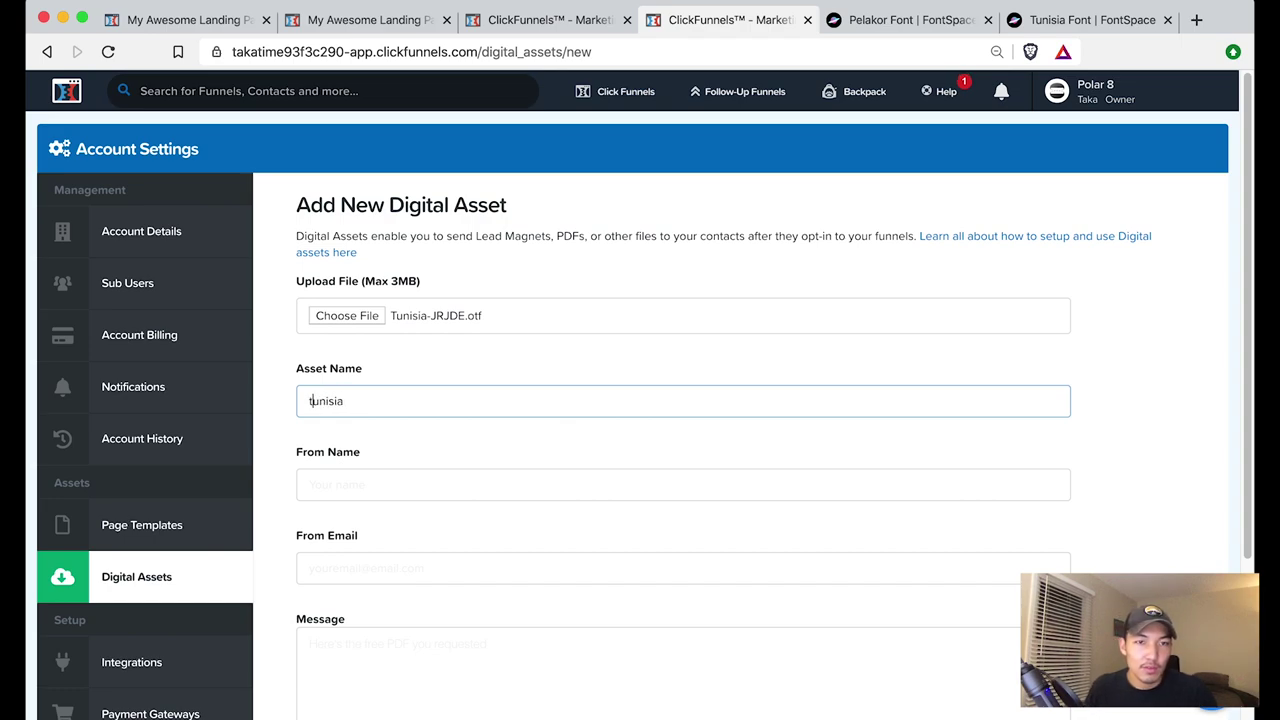
pyautogui.scroll(-5, 395, 393)
pyautogui.click(302, 576)
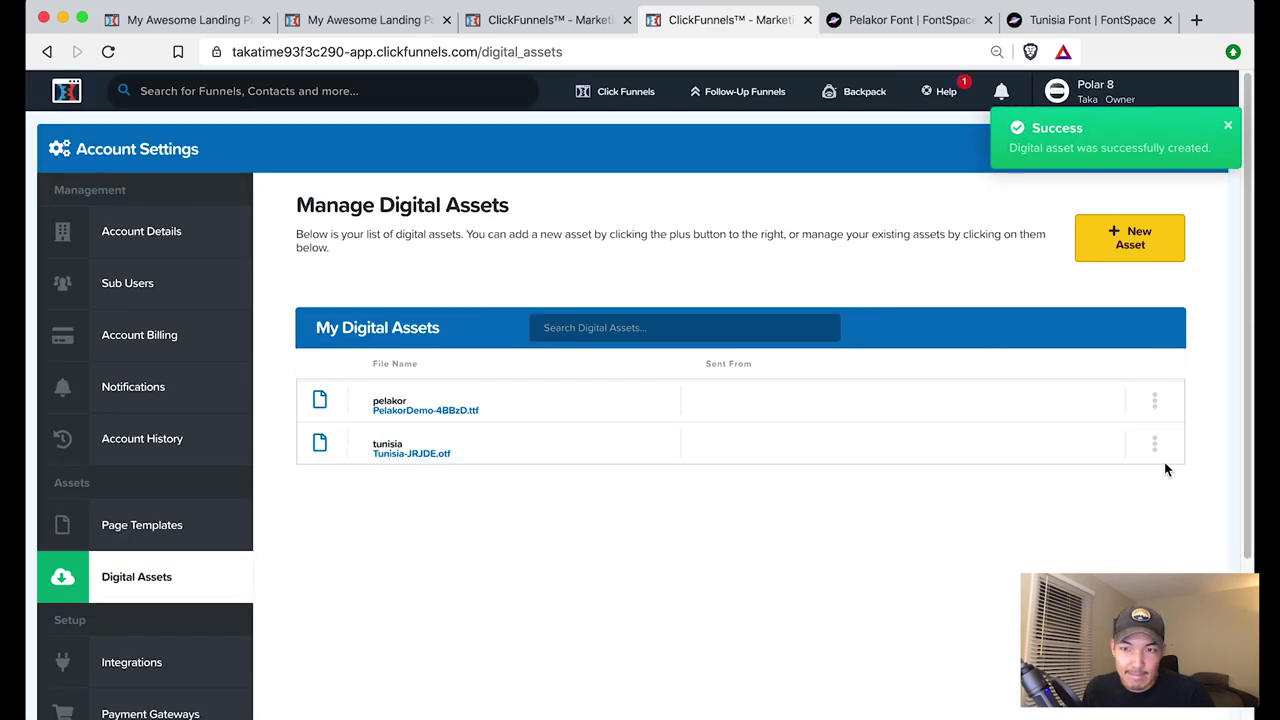
# Copy the tunisia asset's path and open the landing page's custom CSS
pyautogui.click(1155, 458)
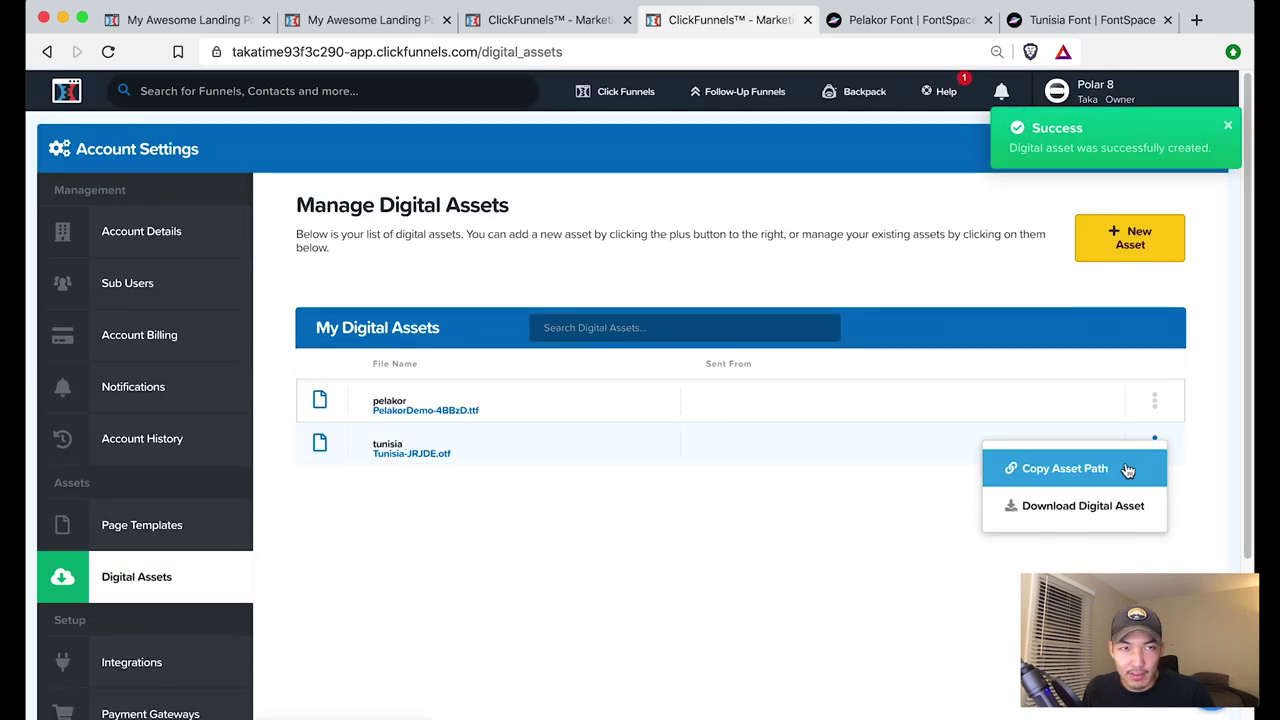
pyautogui.click(1127, 470)
pyautogui.click(200, 20)
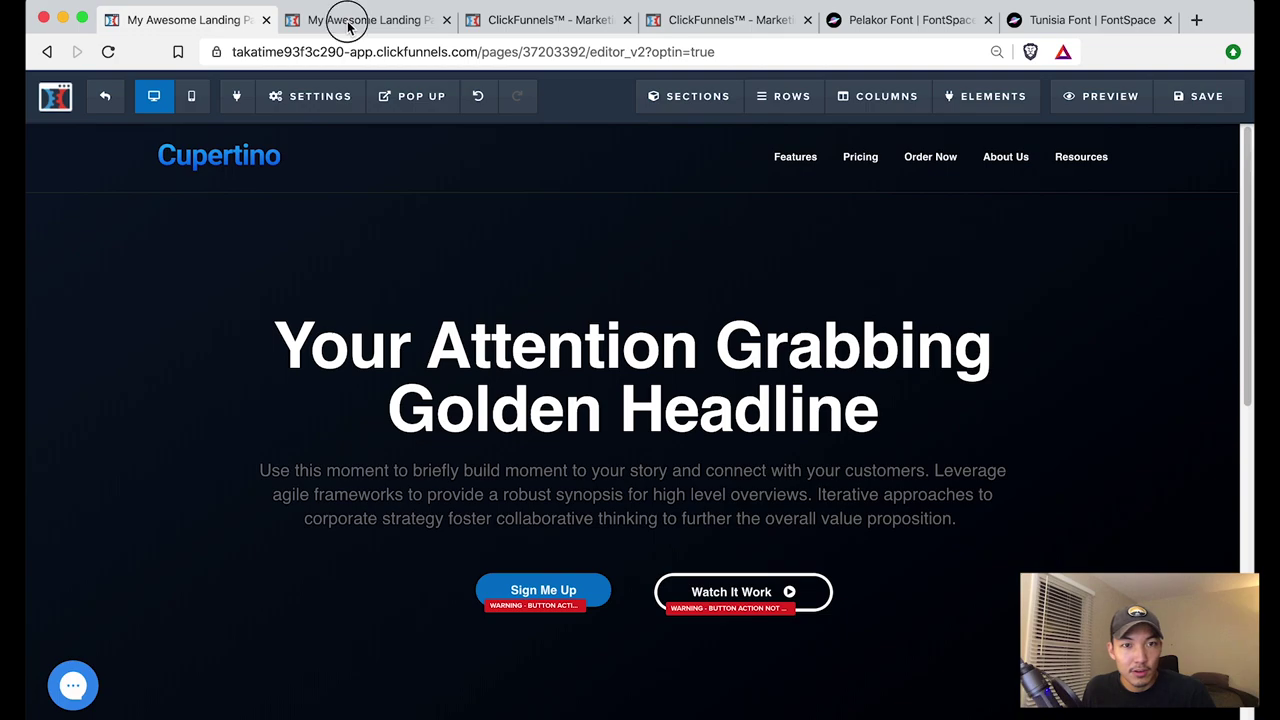
pyautogui.click(349, 22)
pyautogui.click(235, 22)
pyautogui.click(300, 95)
pyautogui.click(312, 231)
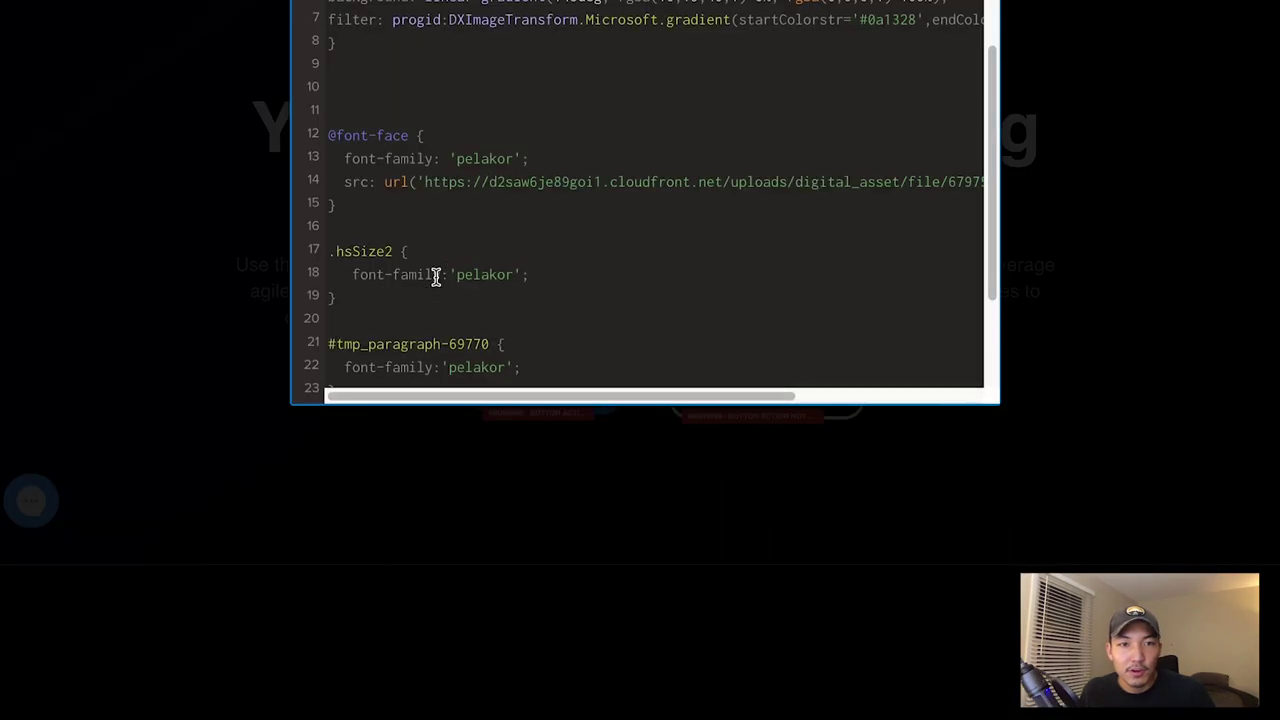
pyautogui.click(390, 208)
pyautogui.press('Return')
pyautogui.press('Return')
pyautogui.press('Return')
pyautogui.press('Return')
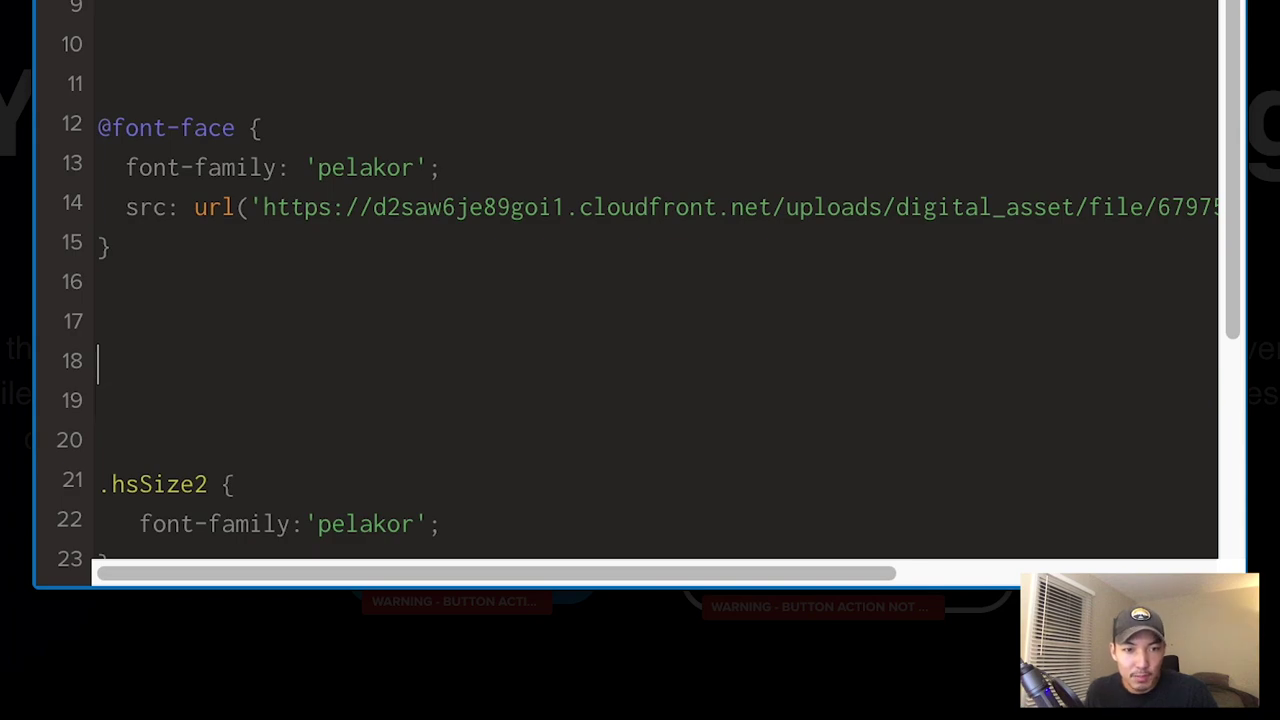
pyautogui.press('Return')
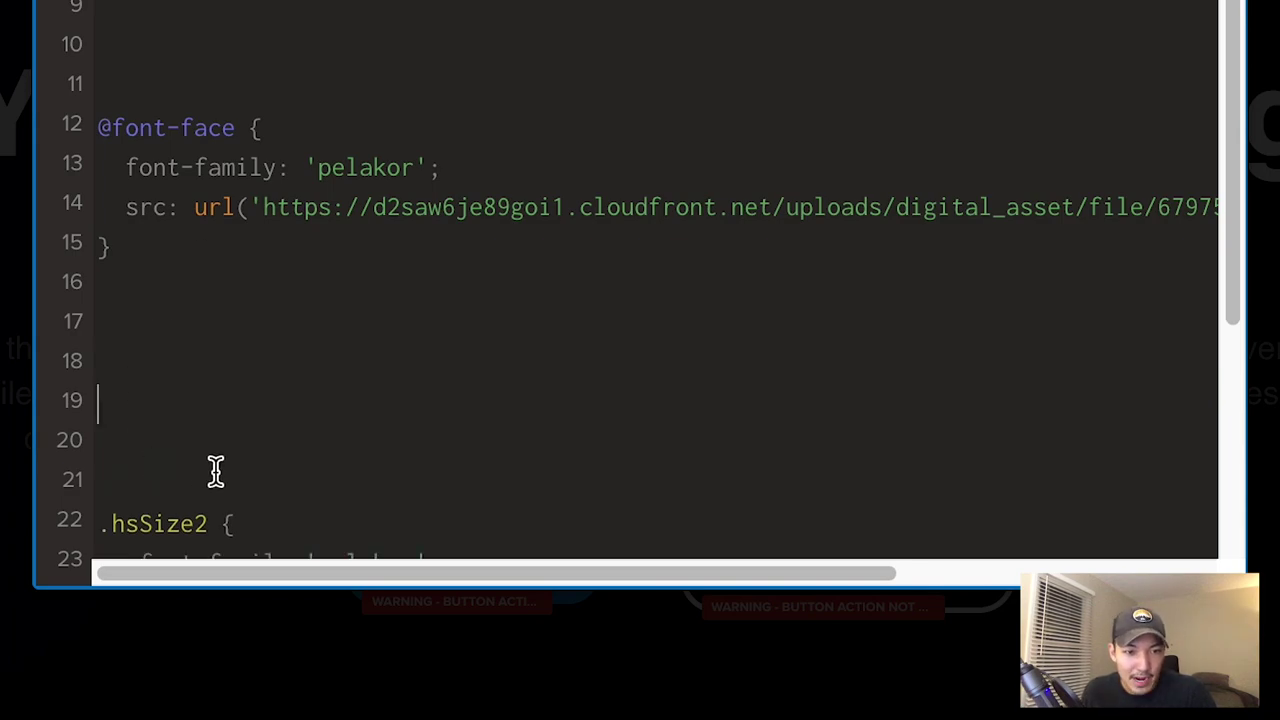
pyautogui.hotkey('ctrl', 'v')
pyautogui.moveTo(320, 585); pyautogui.dragTo(166, 600)
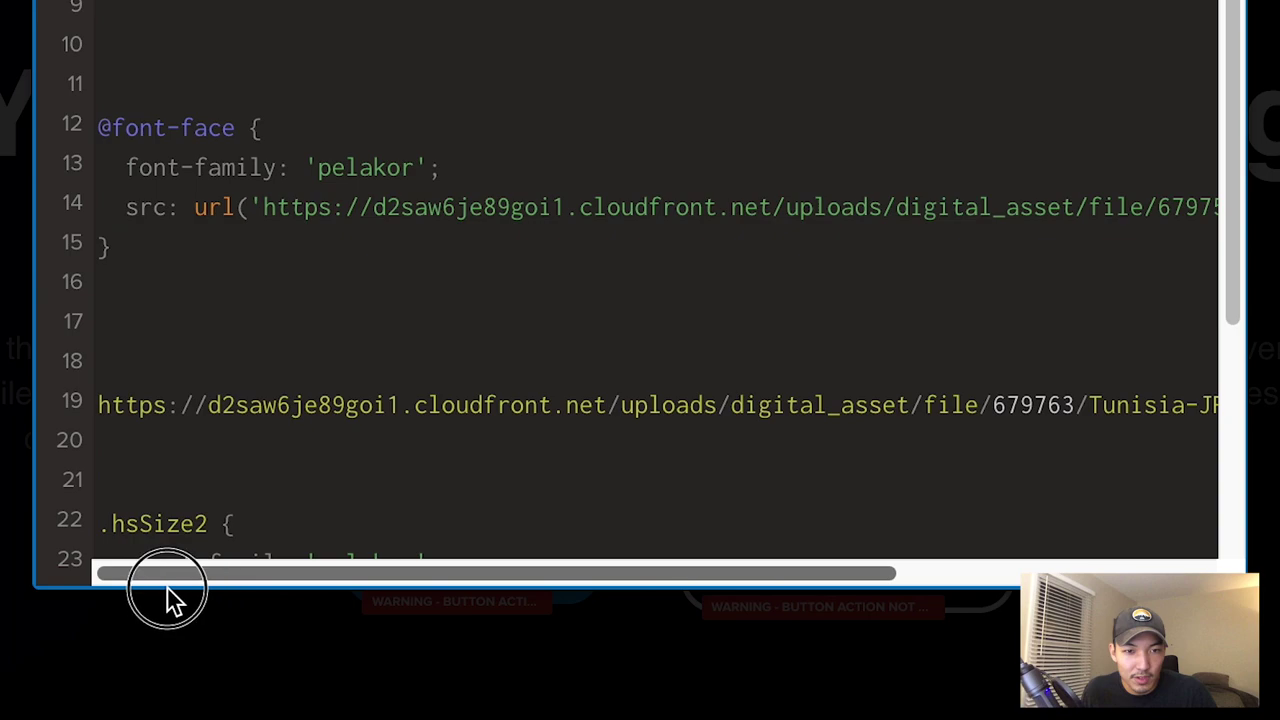
pyautogui.moveTo(109, 245); pyautogui.dragTo(76, 135)
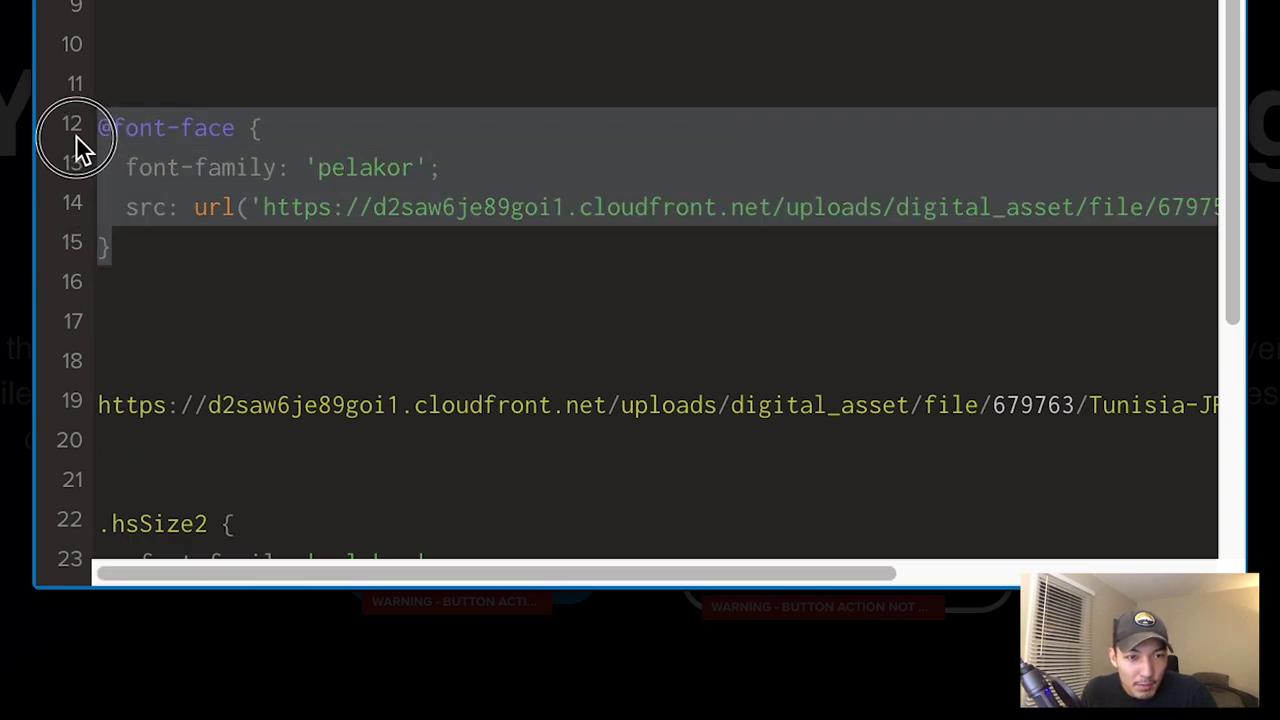
pyautogui.moveTo(160, 249); pyautogui.dragTo(77, 143)
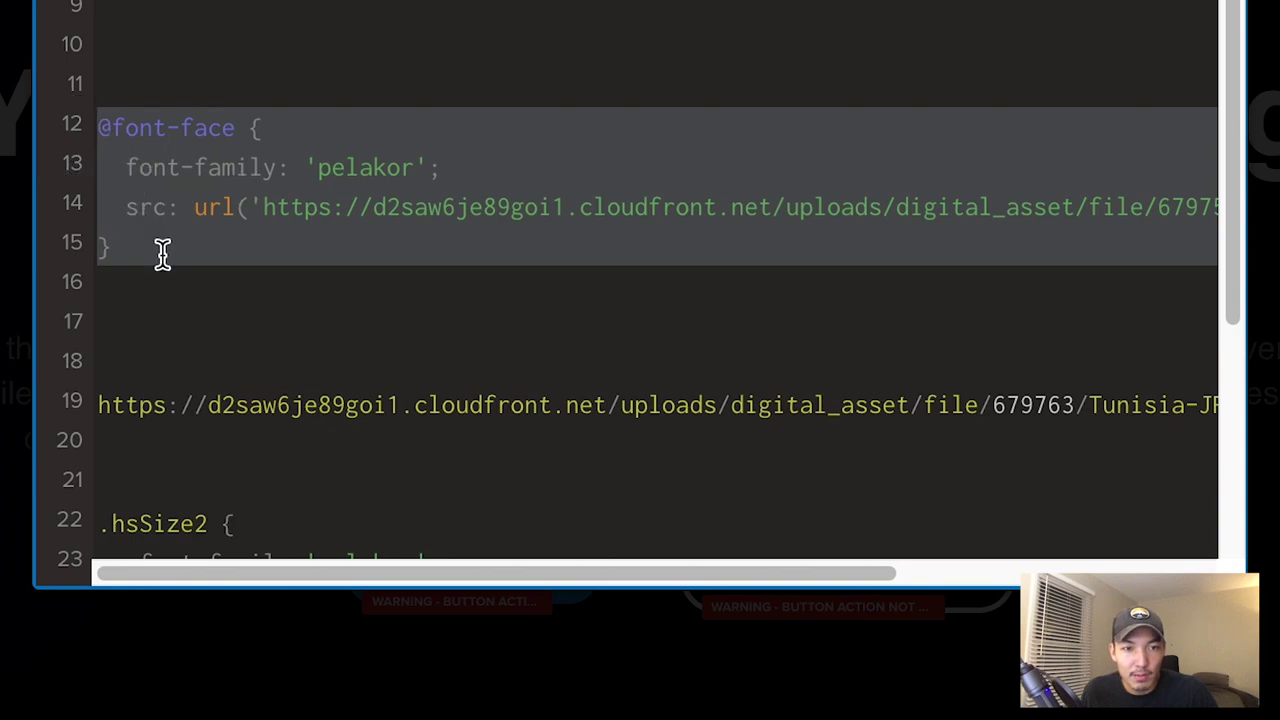
pyautogui.click(167, 284)
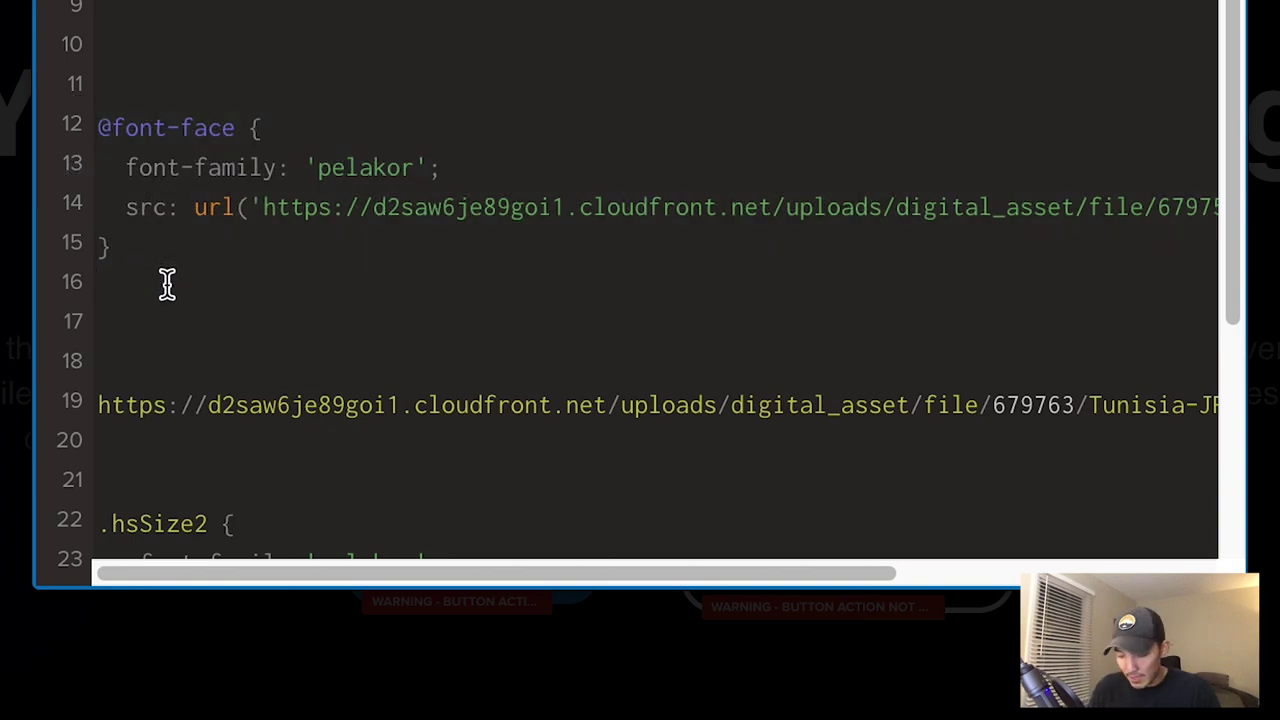
pyautogui.press('Return')
pyautogui.hotkey('ctrl', 'v')
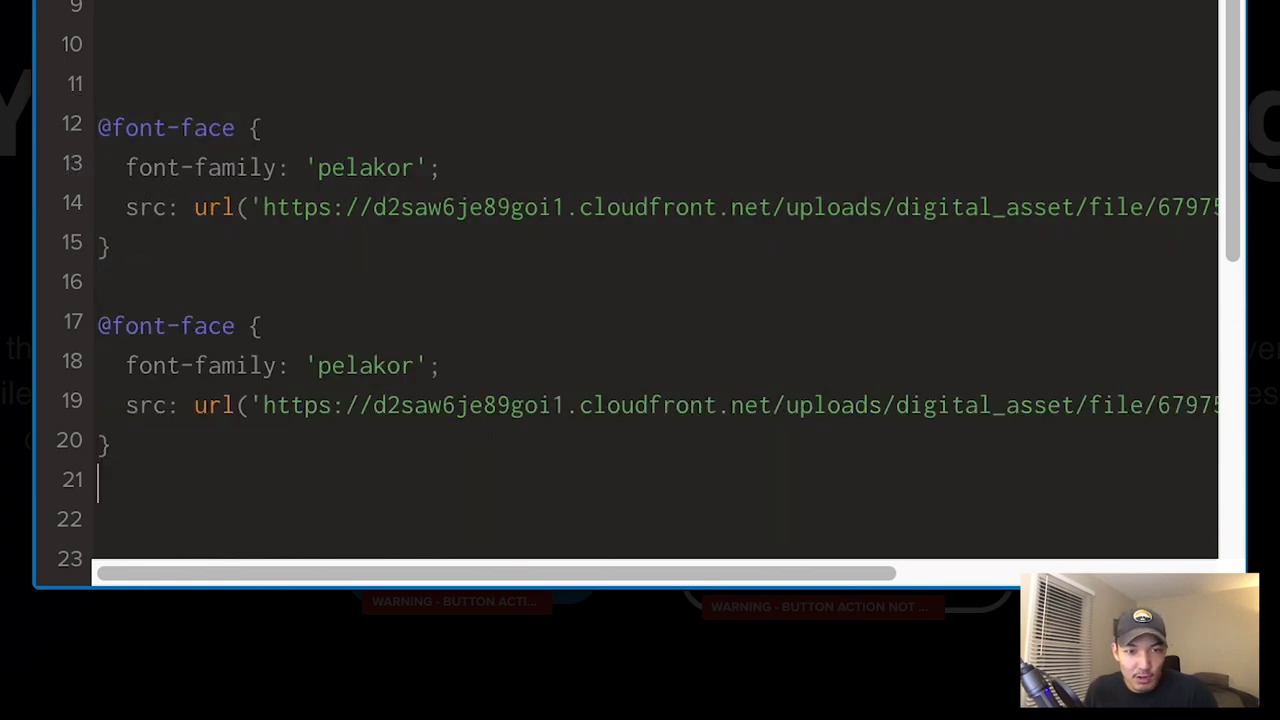
pyautogui.scroll(-1, 254, 306)
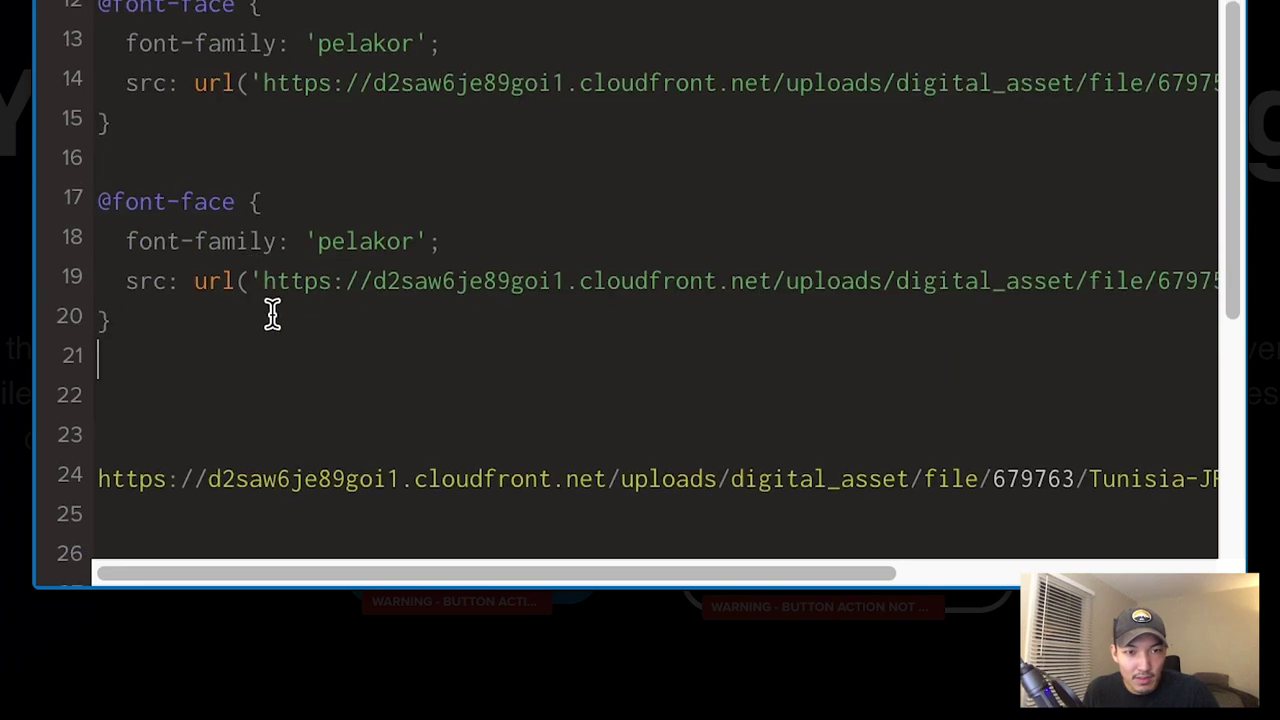
pyautogui.doubleClick(142, 476)
pyautogui.moveTo(95, 479); pyautogui.dragTo(1245, 483)
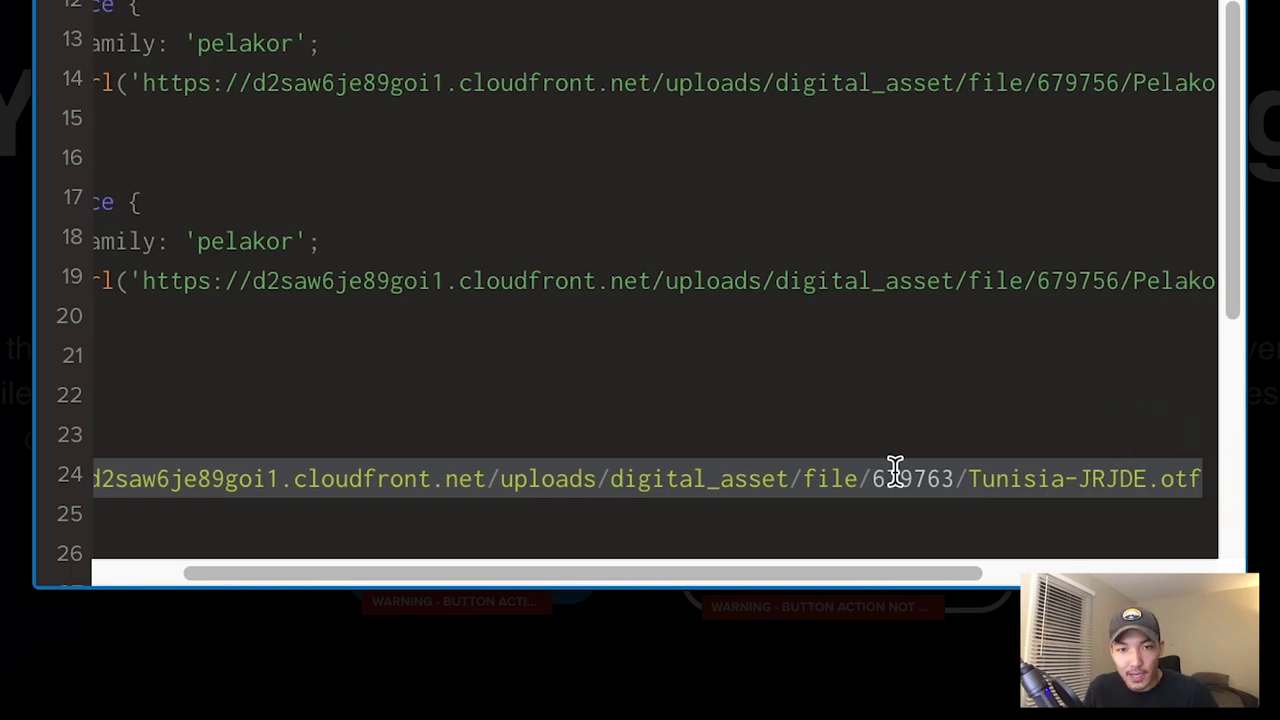
pyautogui.hotkey('ctrl', 'x')
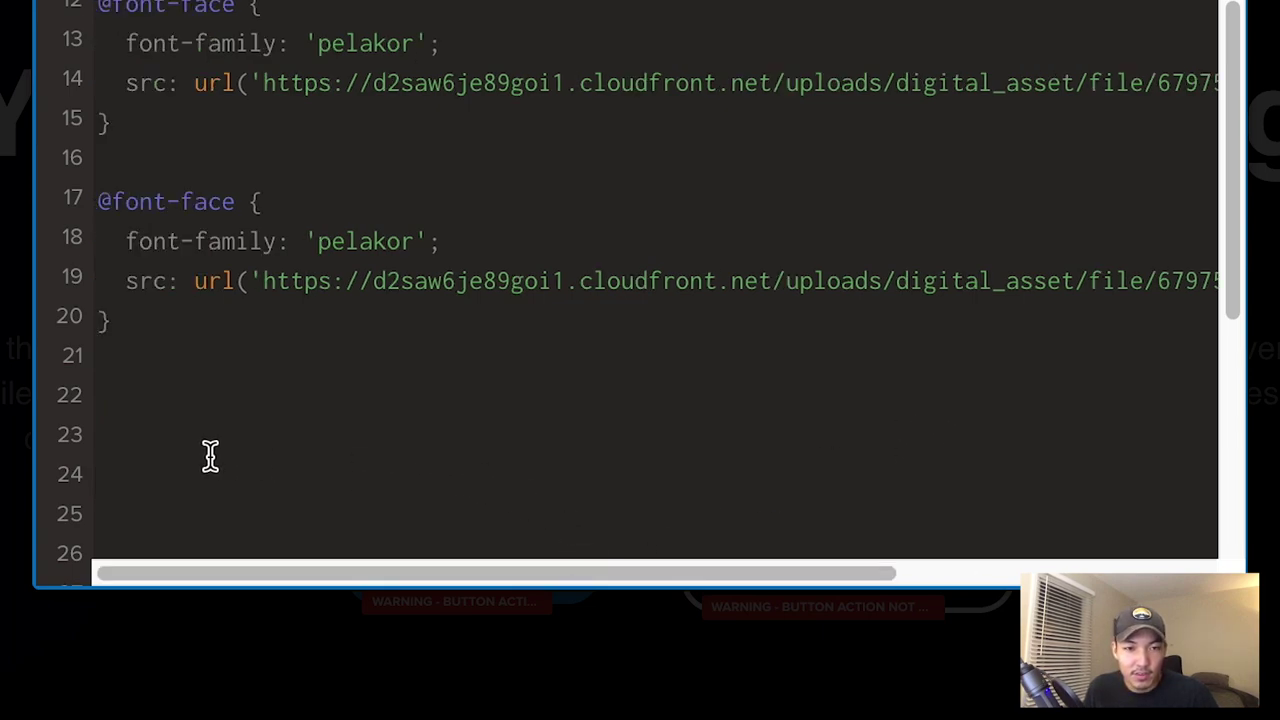
pyautogui.click(806, 480)
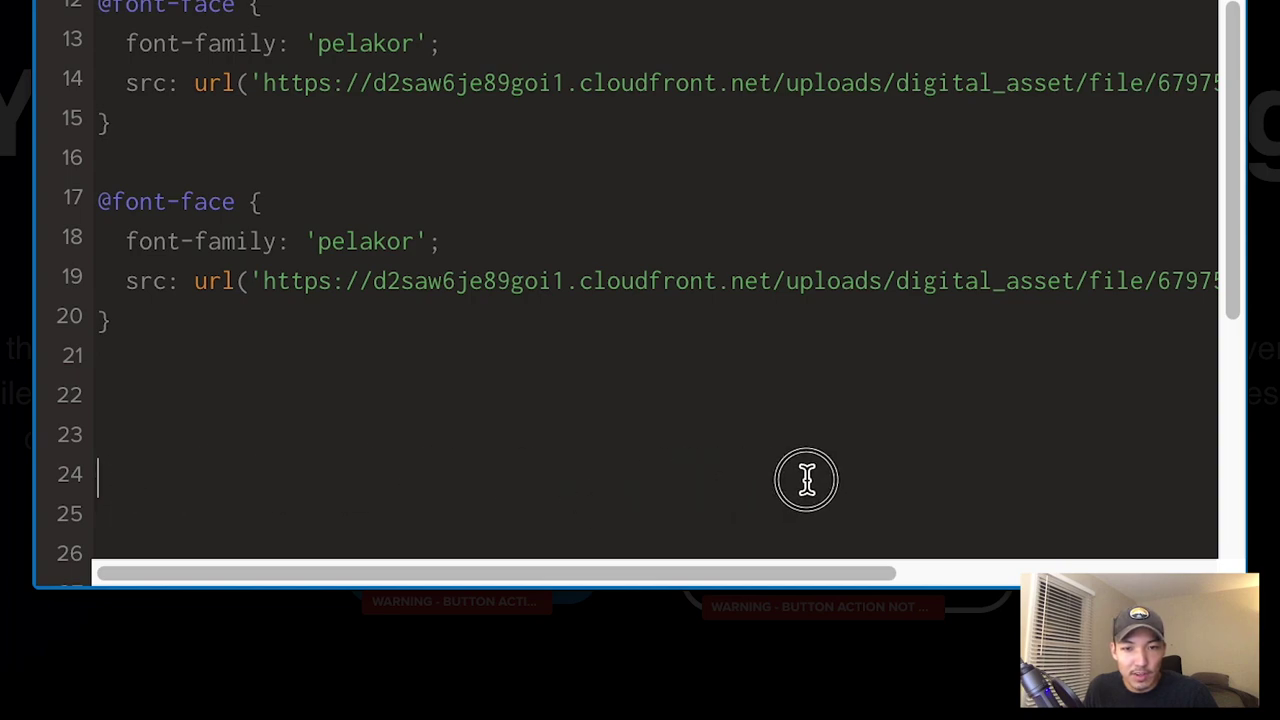
pyautogui.moveTo(263, 268); pyautogui.dragTo(1167, 287)
pyautogui.hotkey('ctrl', 'v')
pyautogui.moveTo(1084, 572); pyautogui.dragTo(404, 572)
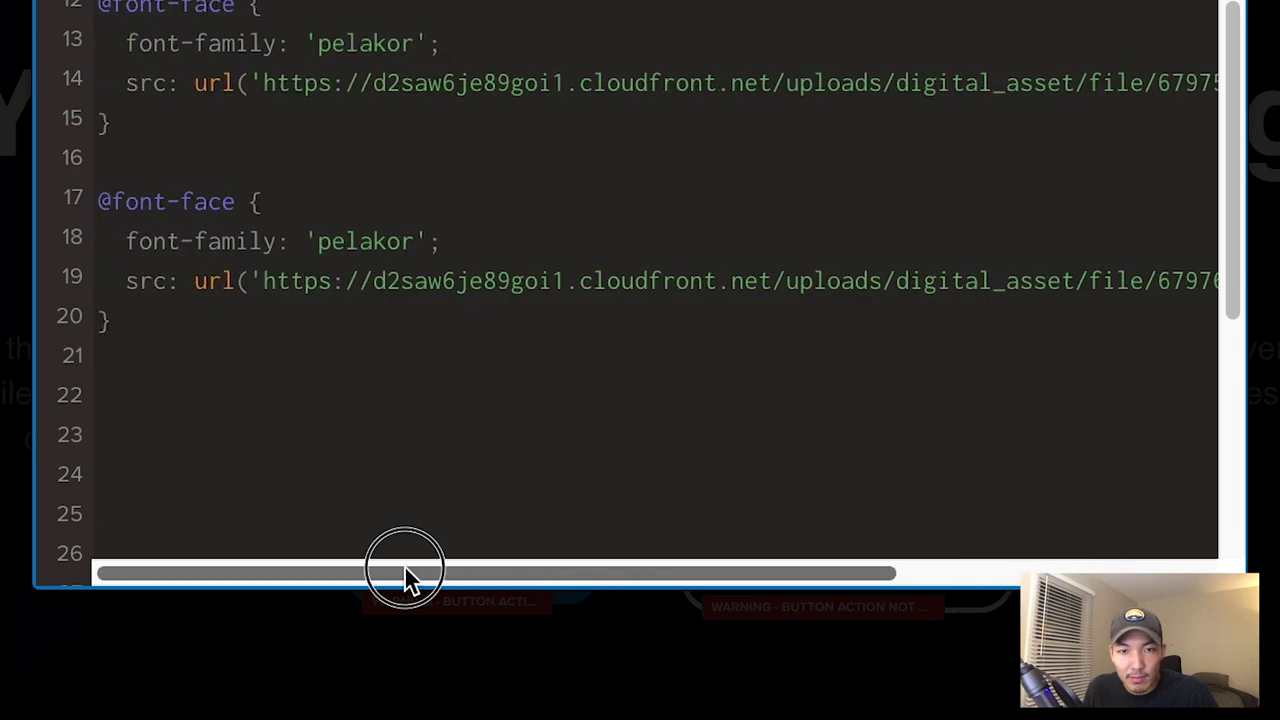
pyautogui.moveTo(414, 243); pyautogui.dragTo(317, 240)
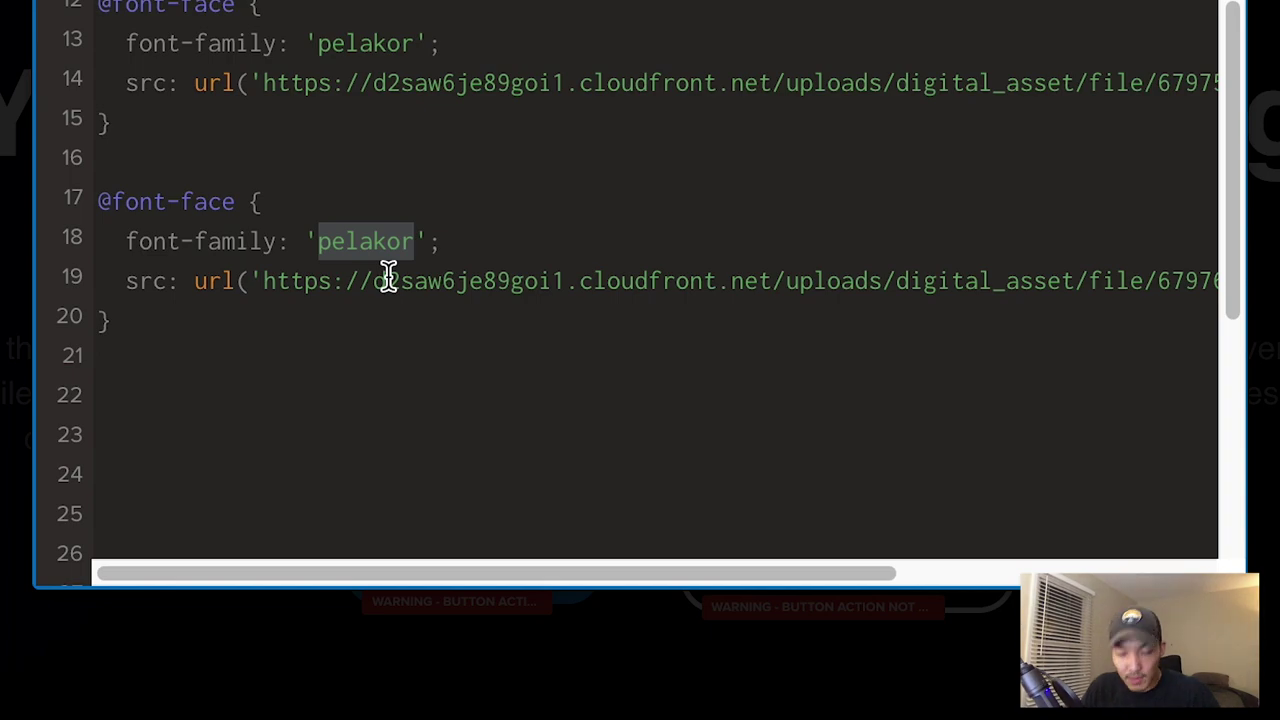
pyautogui.write('tunisia')
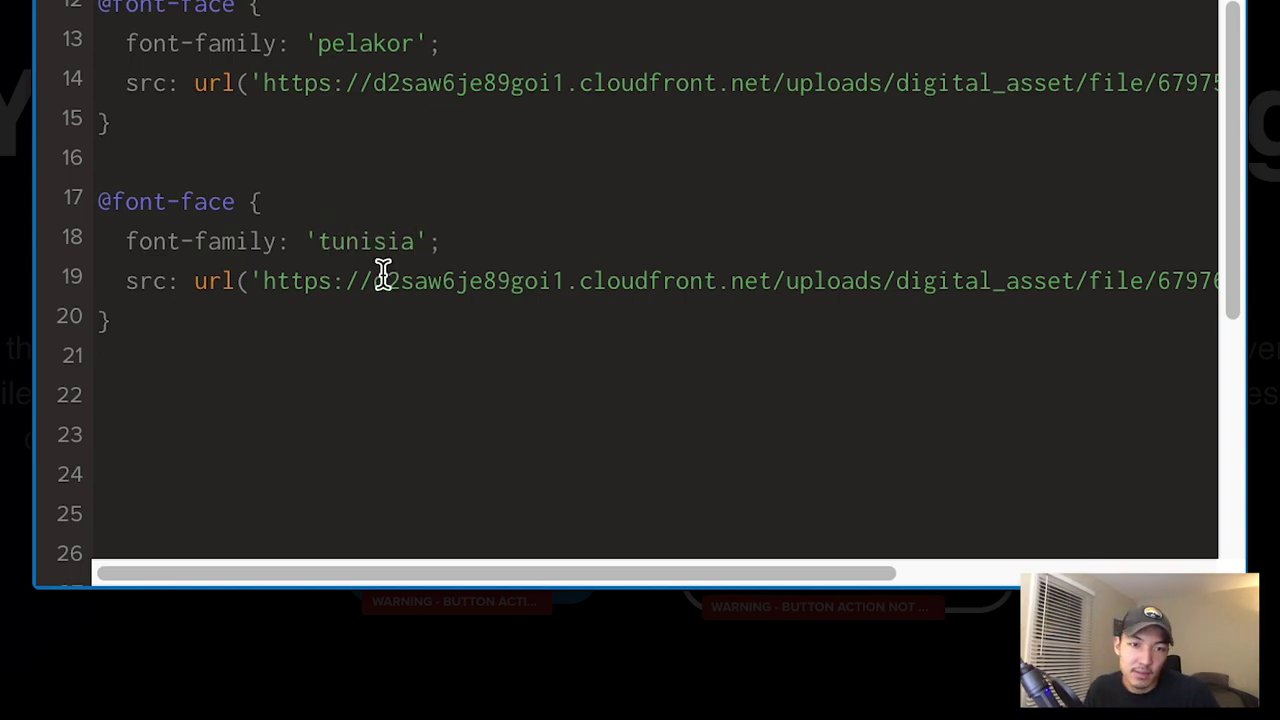
pyautogui.scroll(-3, 383, 272)
pyautogui.click(105, 210)
pyautogui.write('.hsSize3')
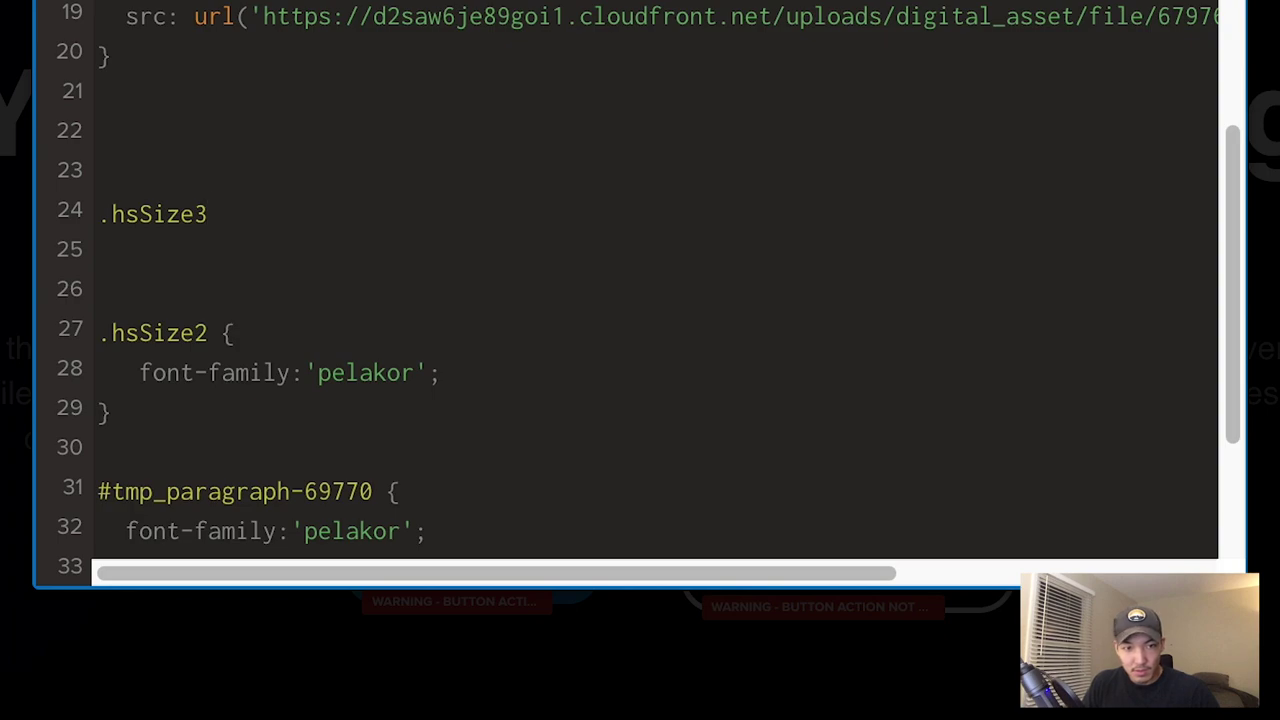
pyautogui.write('{')
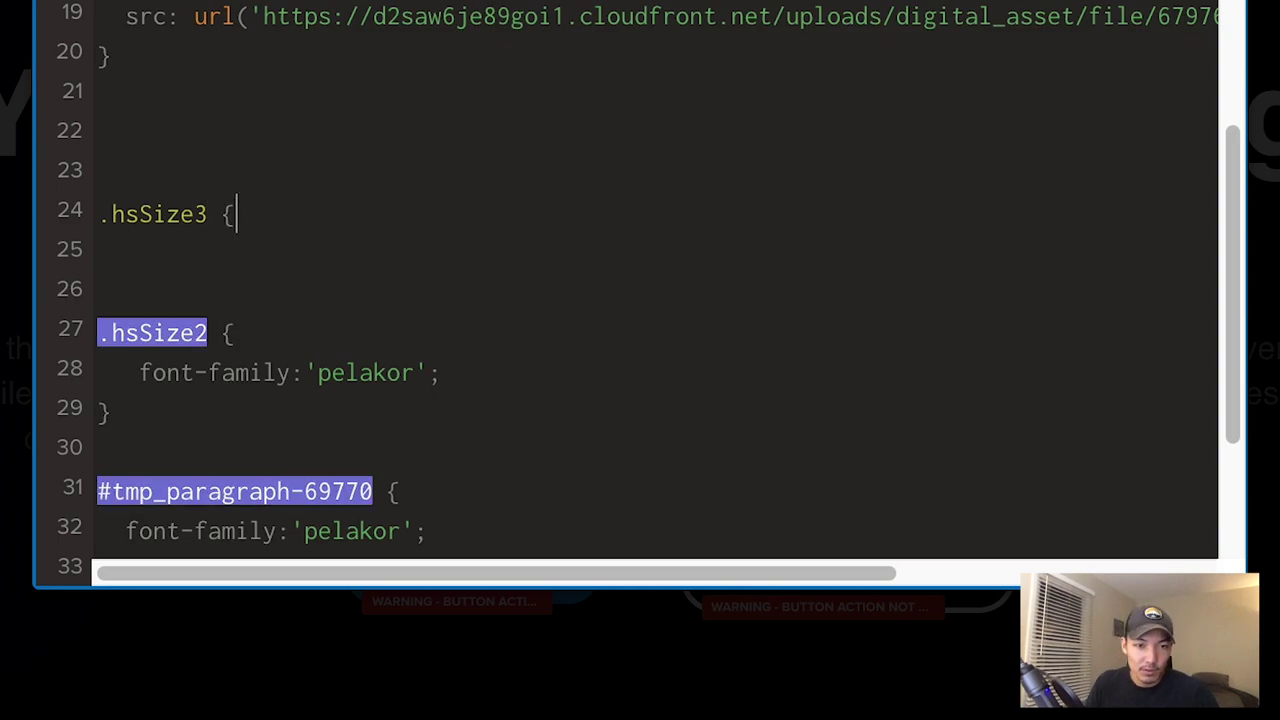
pyautogui.press('Return')
pyautogui.write("font-family:'tun")
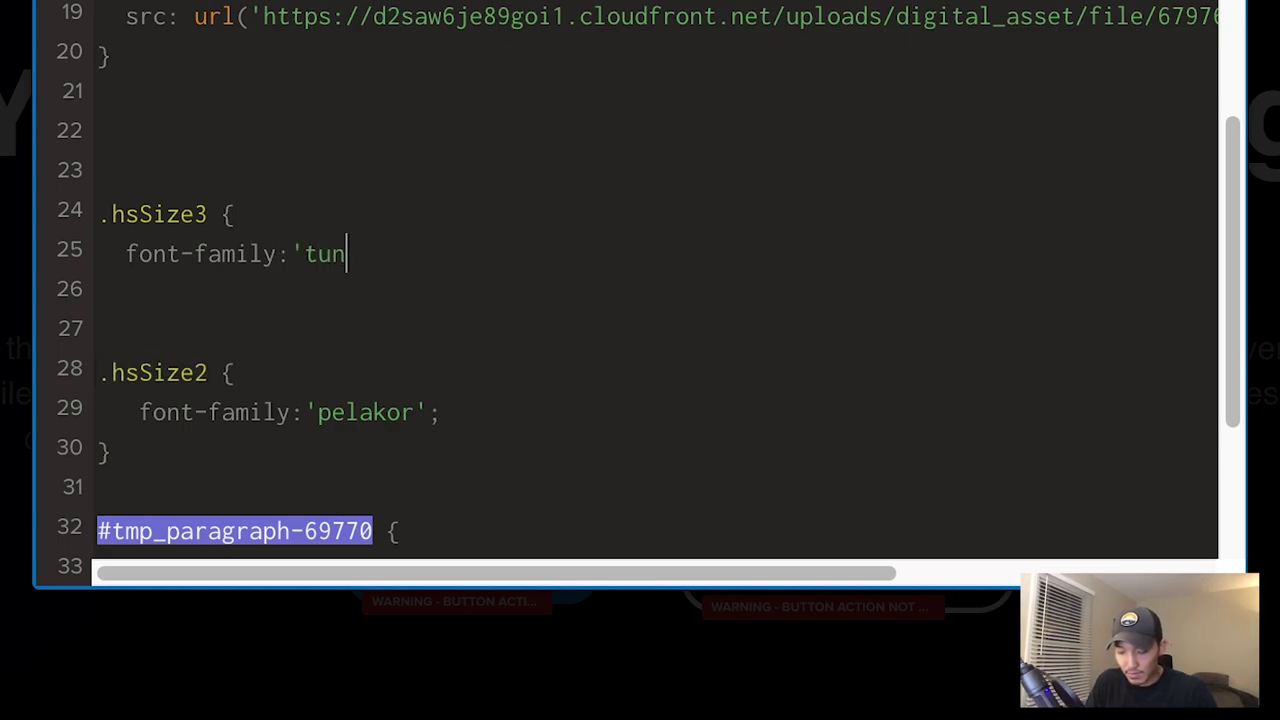
pyautogui.write("isia'")
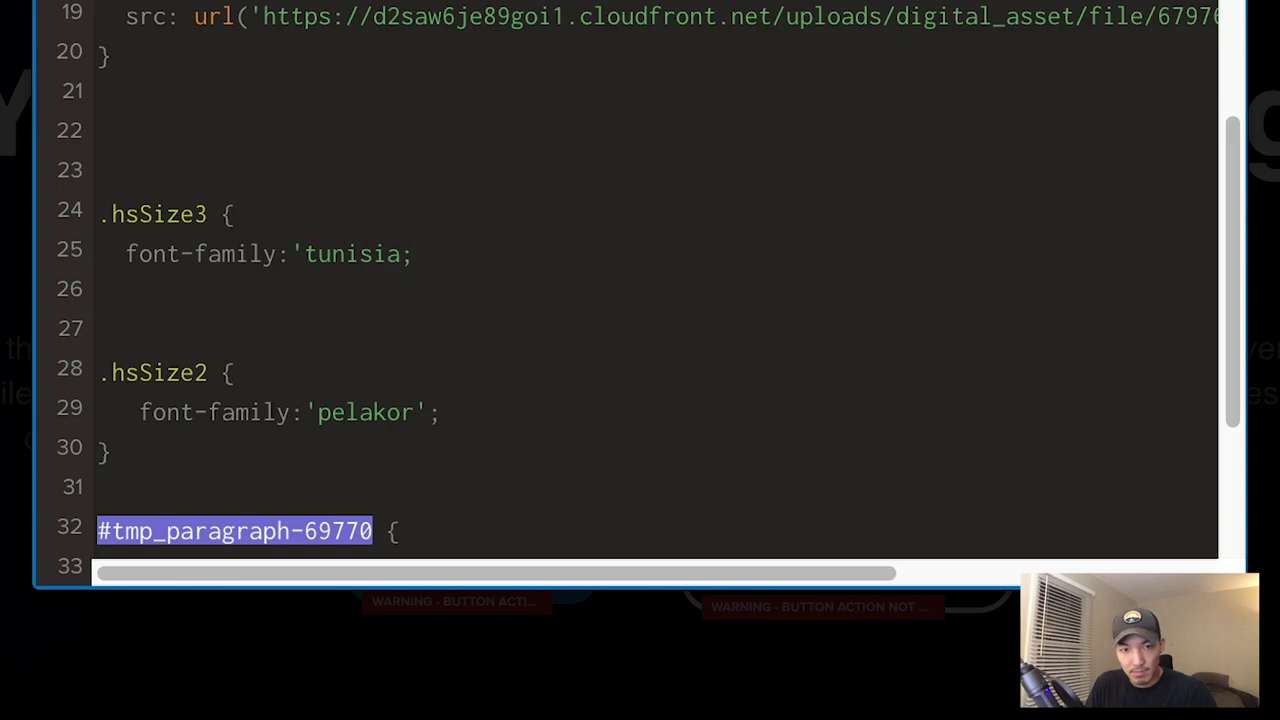
pyautogui.write(';')
pyautogui.press('Return')
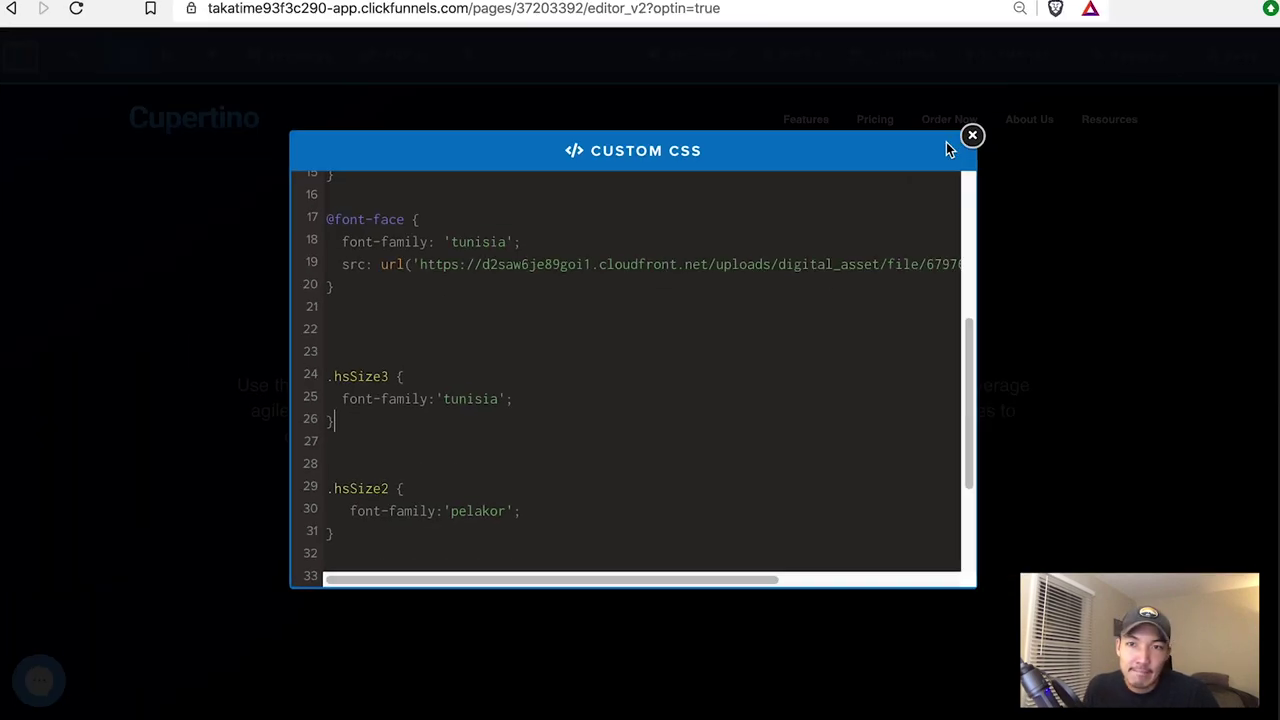
pyautogui.click(966, 143)
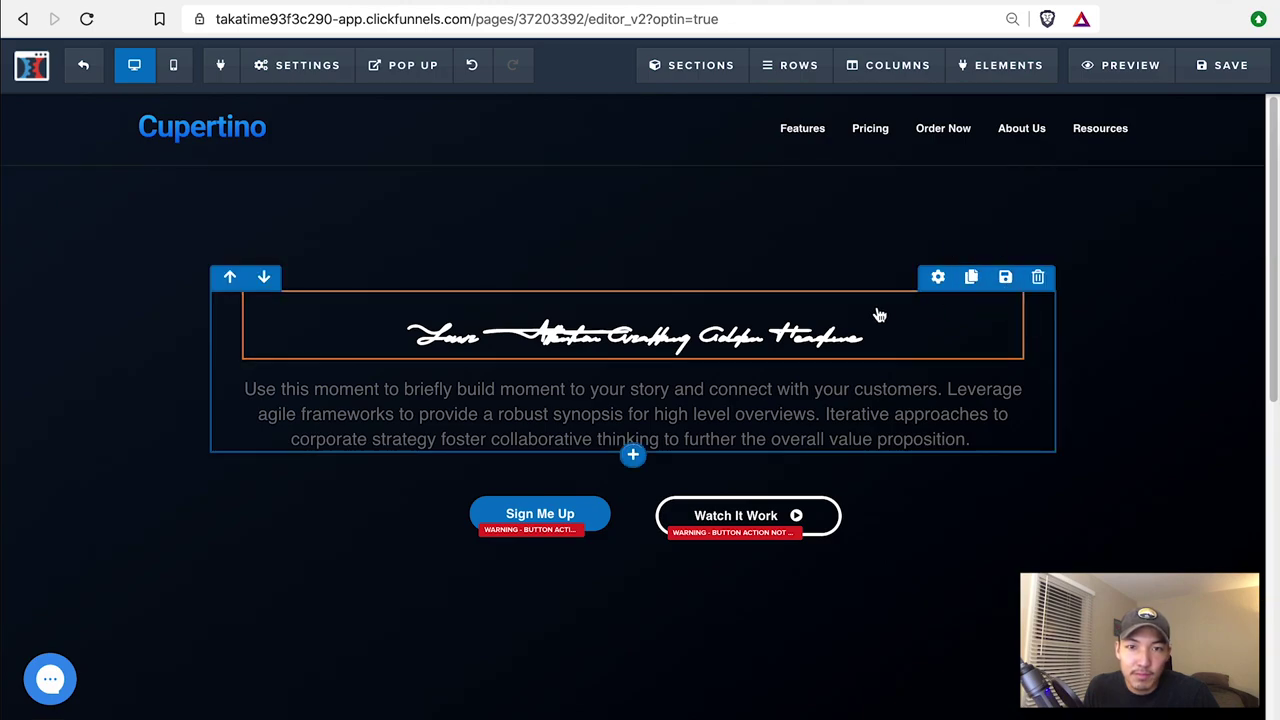
# Save the landing page and preview it to check the fonts on the headings and the Hold My Beer section
pyautogui.scroll(-5, 1025, 550)
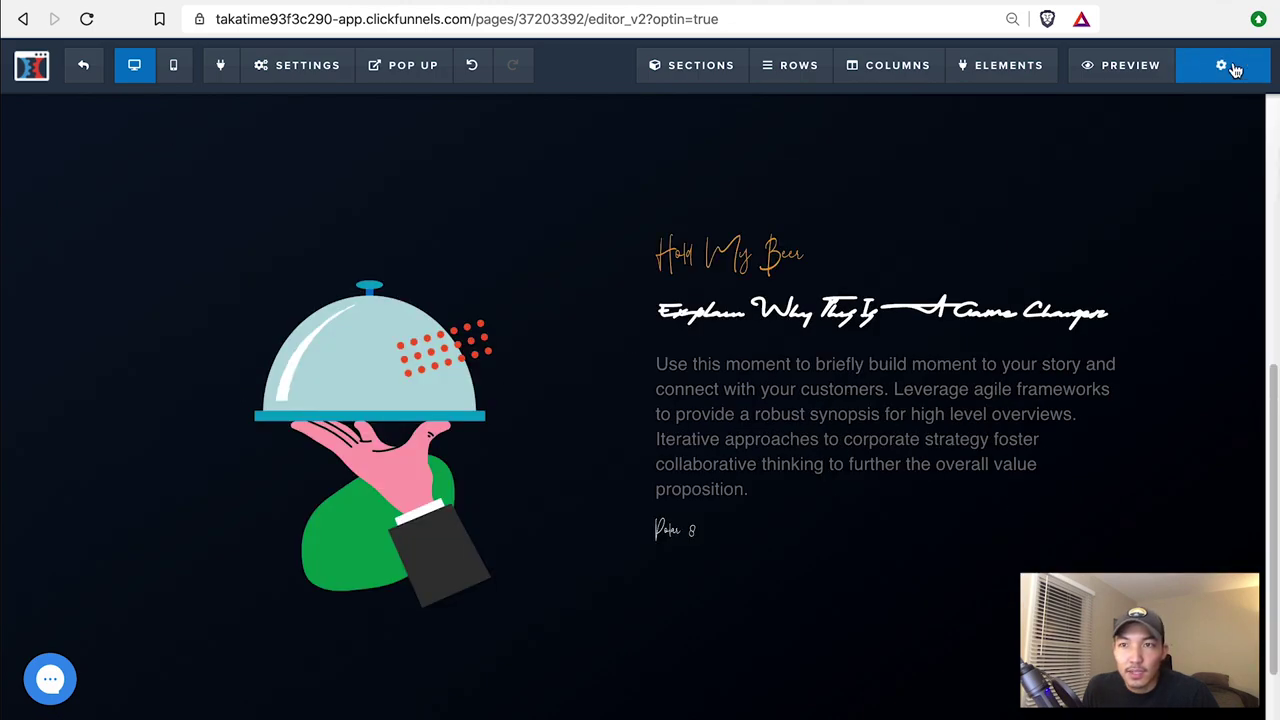
pyautogui.click(1153, 70)
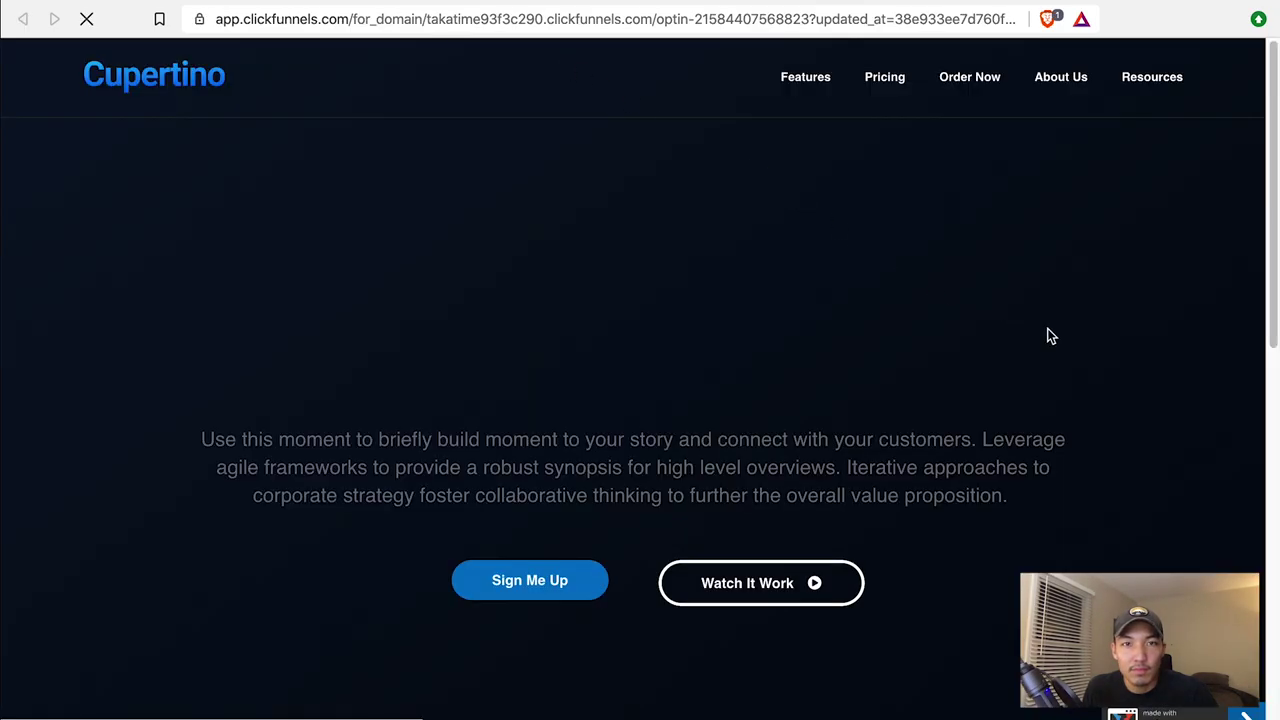
pyautogui.scroll(-8, 1049, 336)
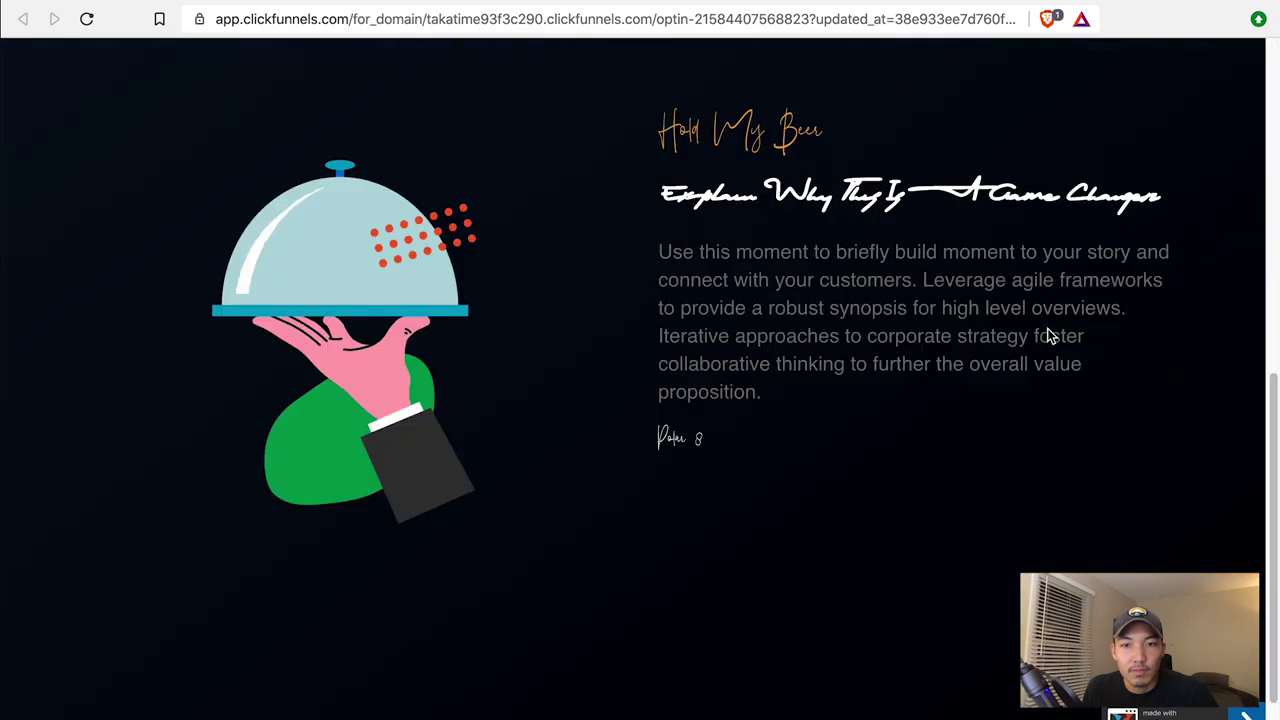